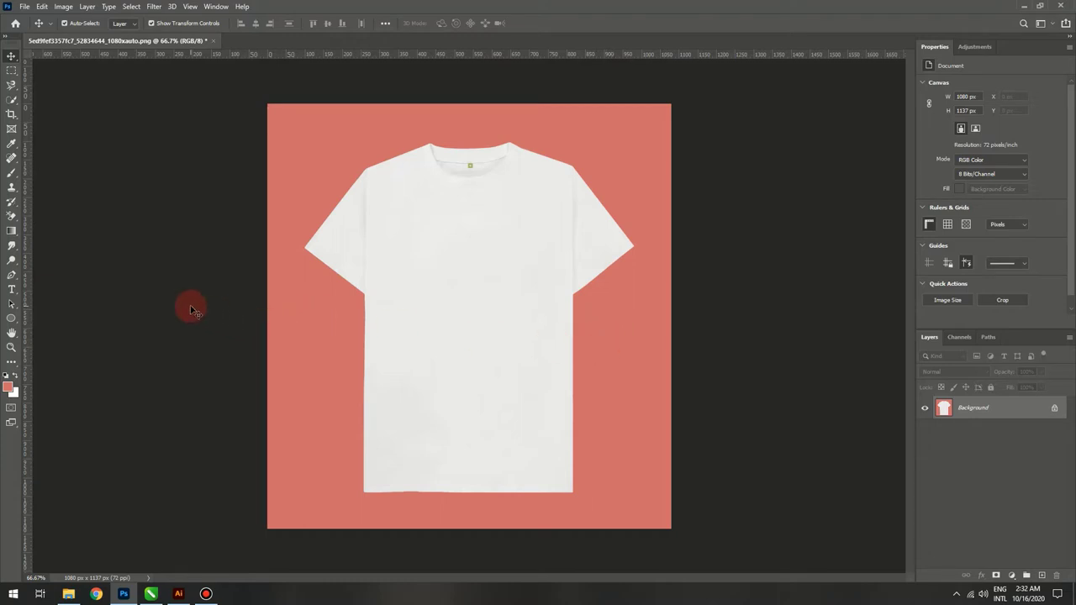
Step: Reset default colours and start a Pen shape outline along the hem and right sleeve
key(d)
key(p)
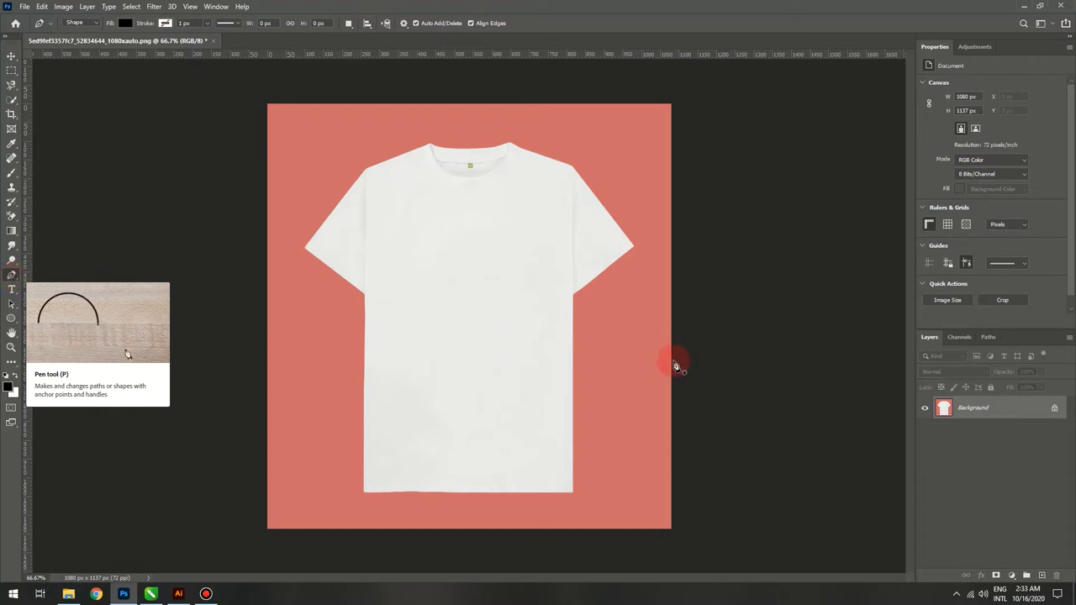
key(ctrl+plus)
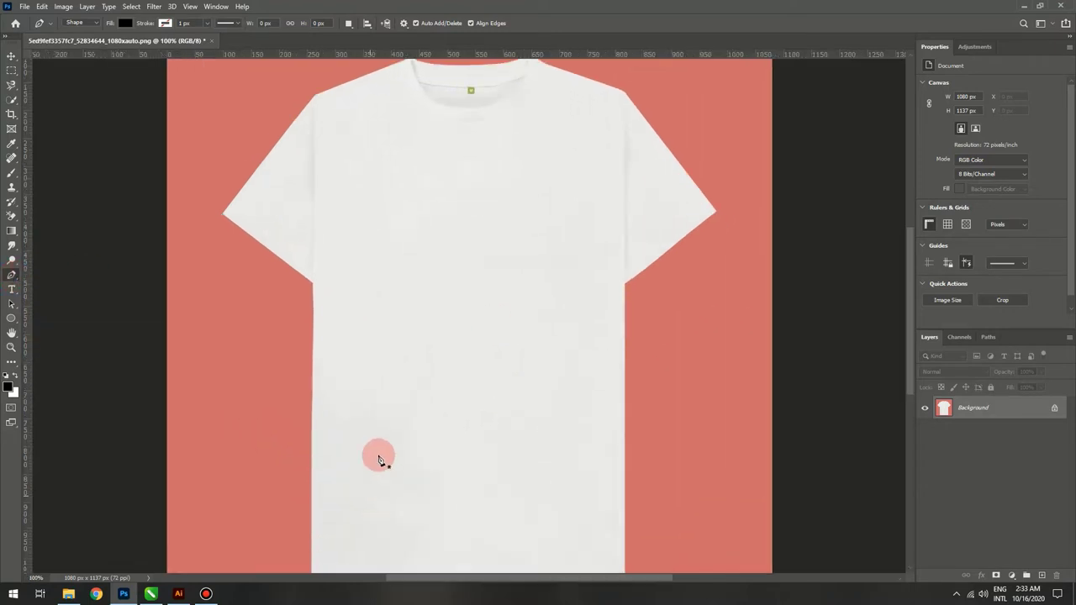
drag(384, 325, 359, 209)
click(269, 377)
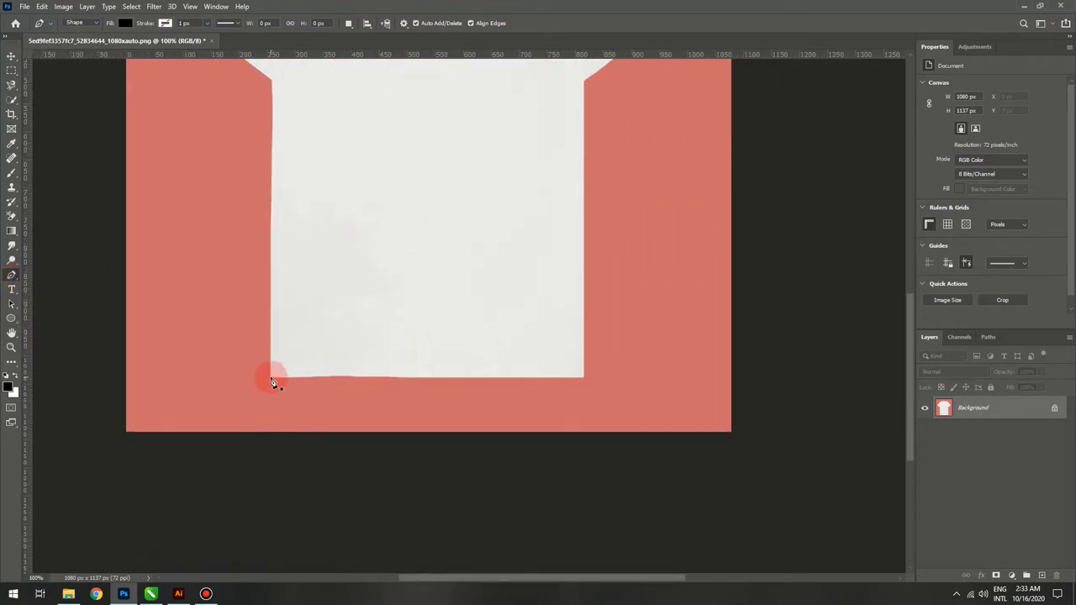
click(612, 389)
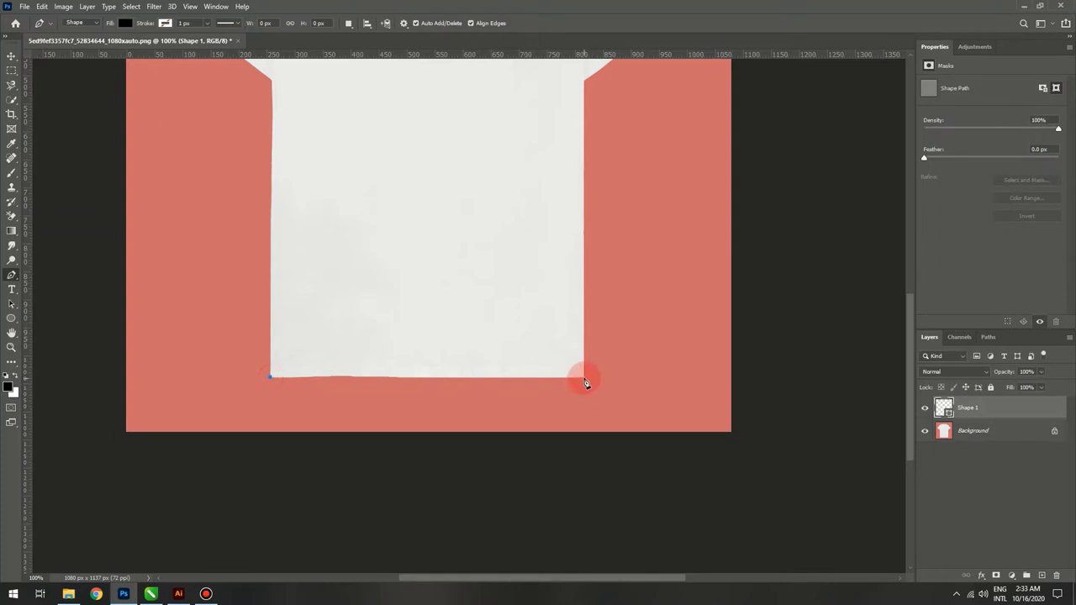
click(584, 377)
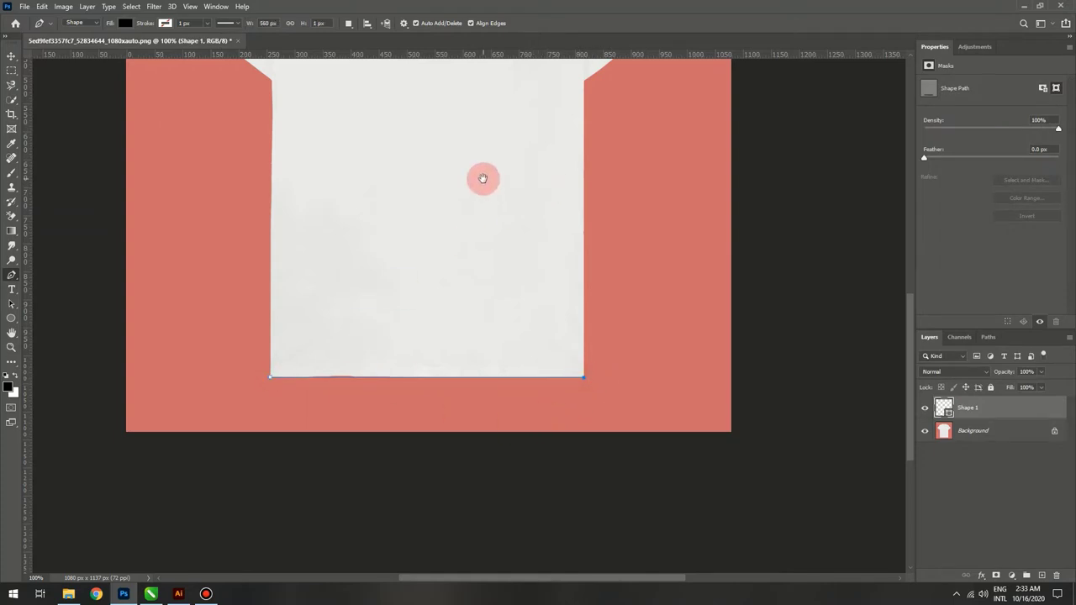
mouse_move(483, 176)
mouse_down()
mouse_move(456, 378)
mouse_move(457, 353)
mouse_up()
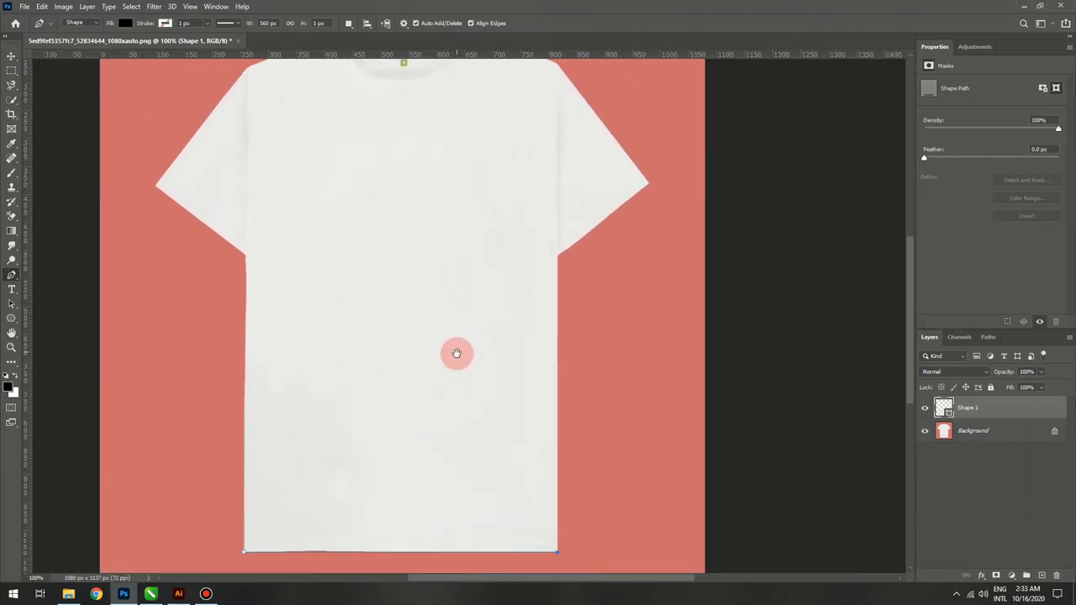
click(556, 256)
click(648, 186)
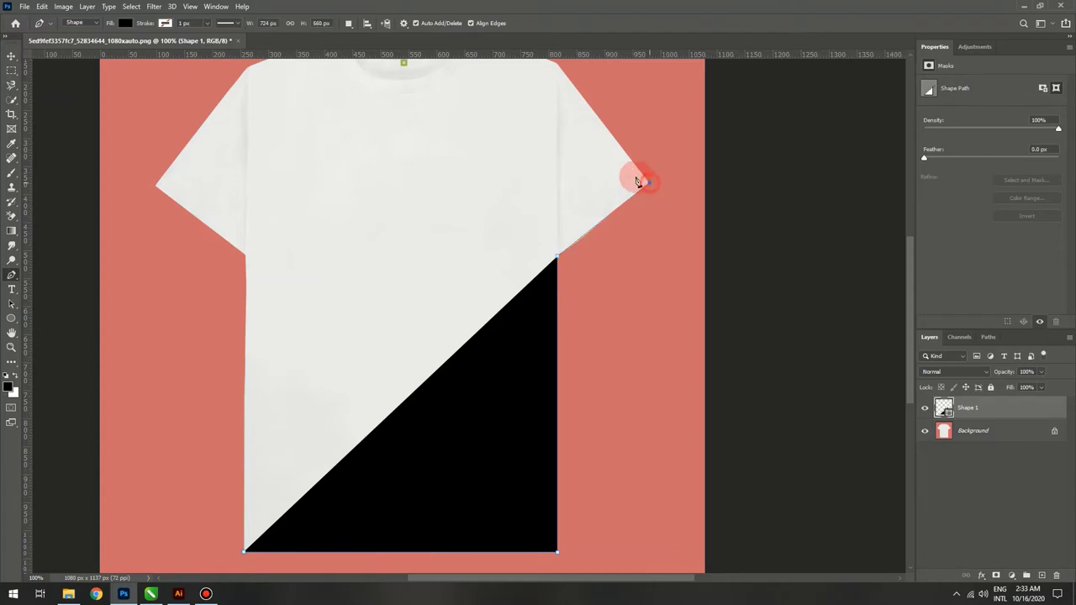
drag(600, 155, 614, 279)
Step: Set the shape to 0% opacity and close the outline around shoulders, collar and left sleeve
click(1040, 371)
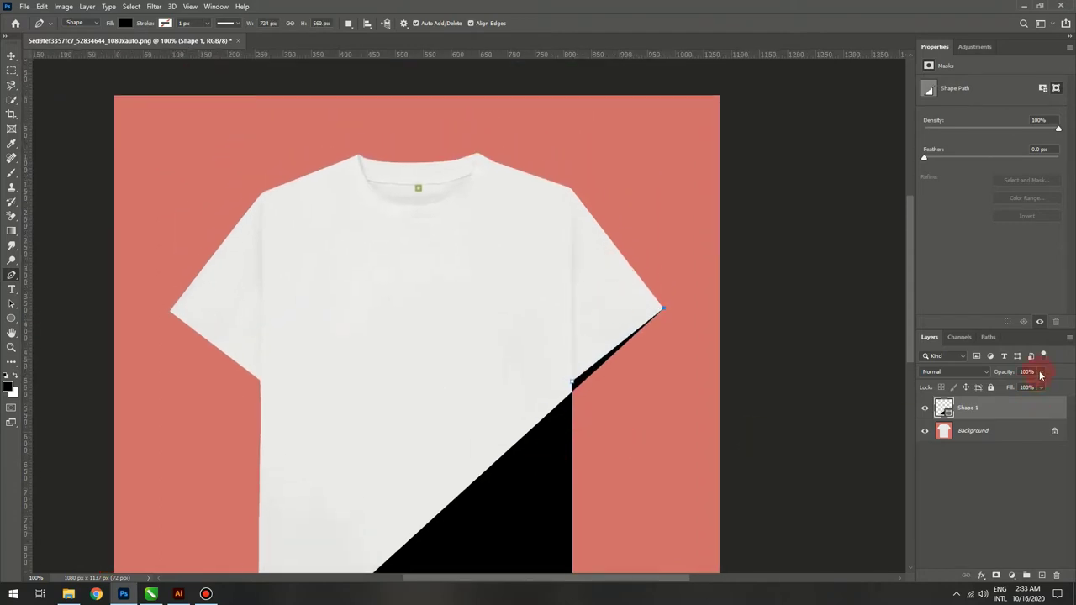
drag(1043, 385, 984, 387)
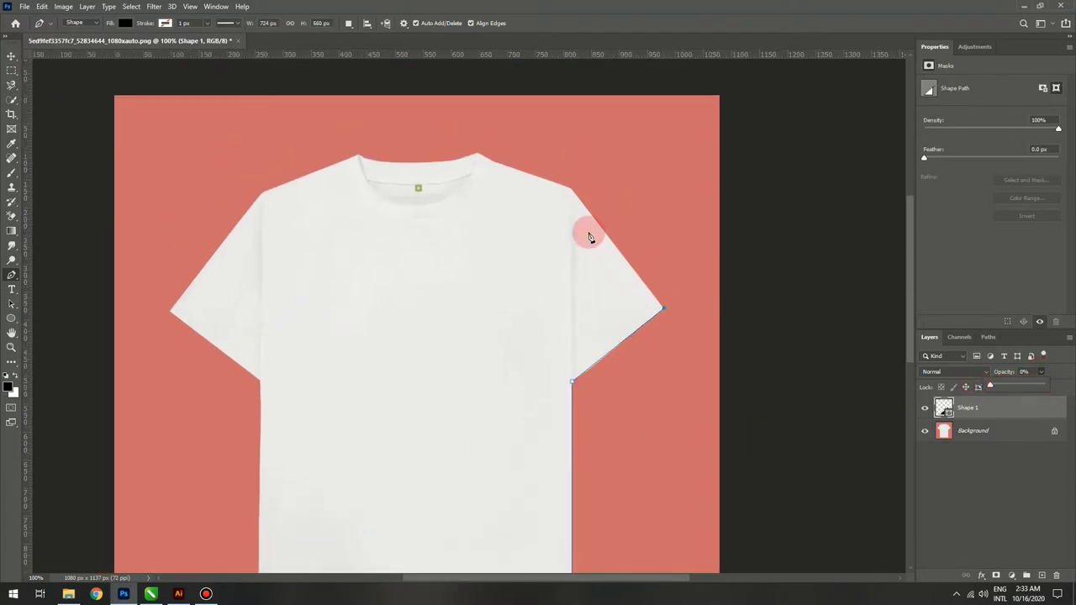
click(572, 192)
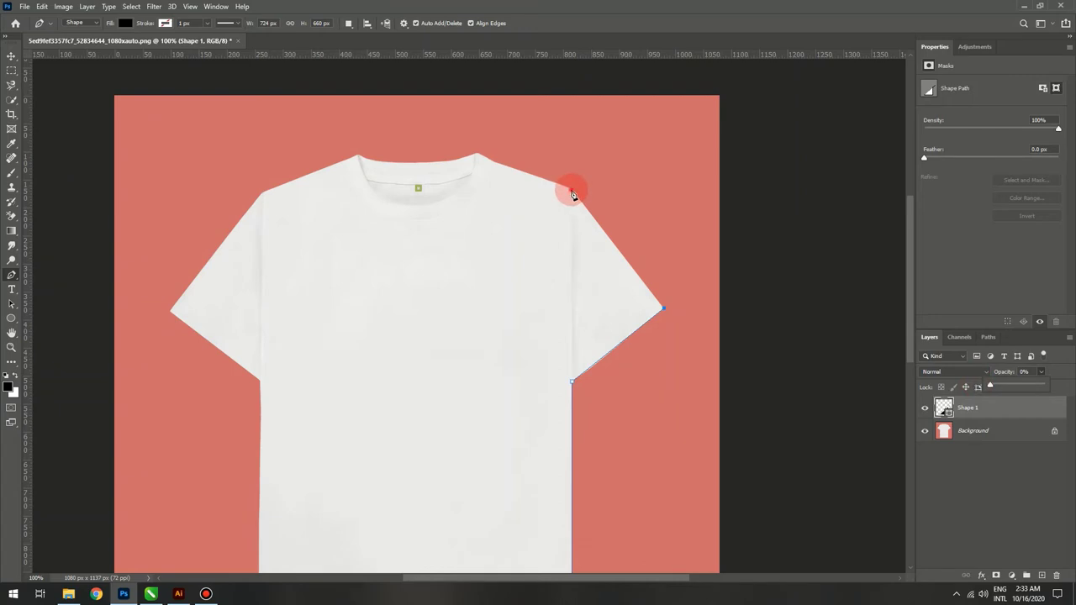
click(476, 155)
click(357, 157)
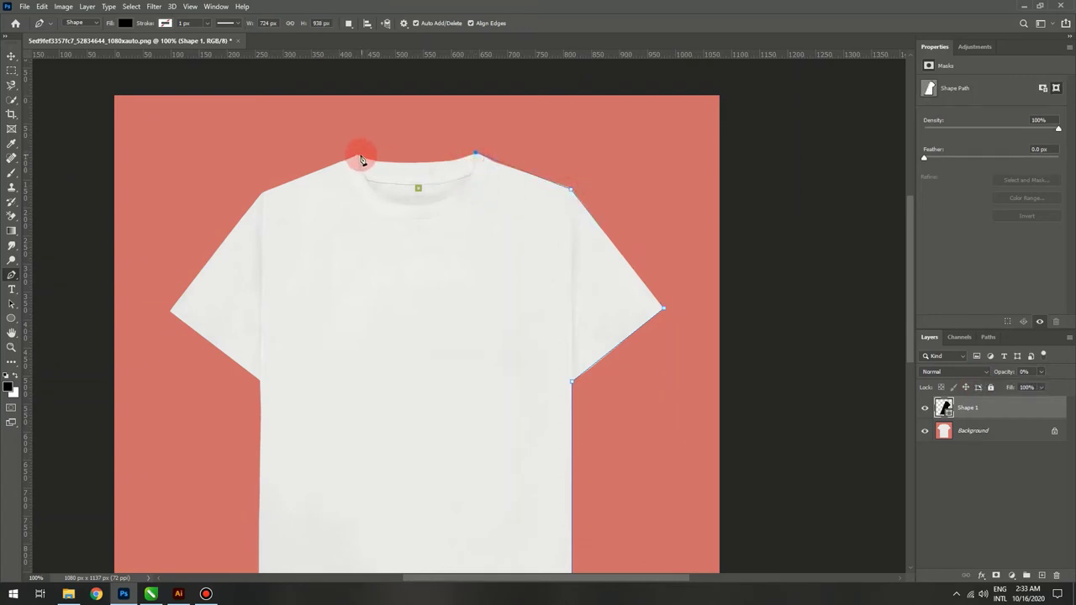
click(262, 192)
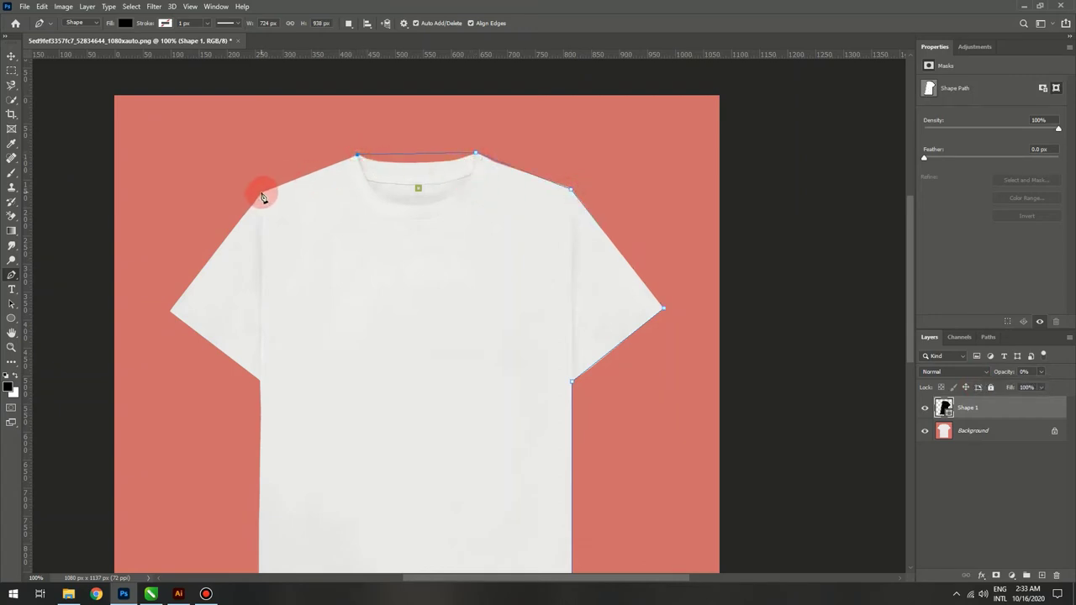
click(170, 312)
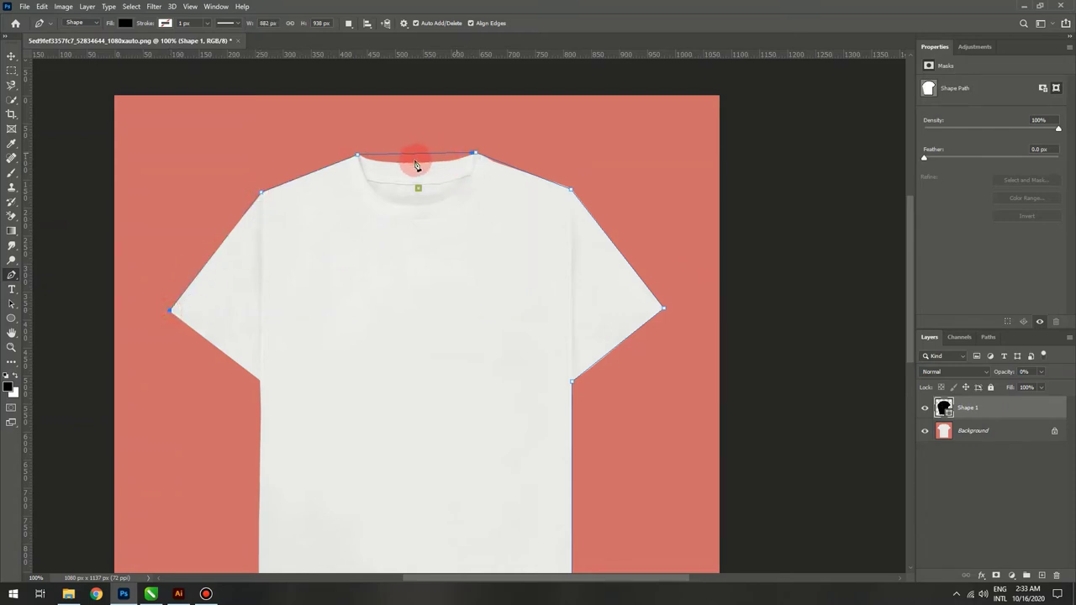
click(261, 384)
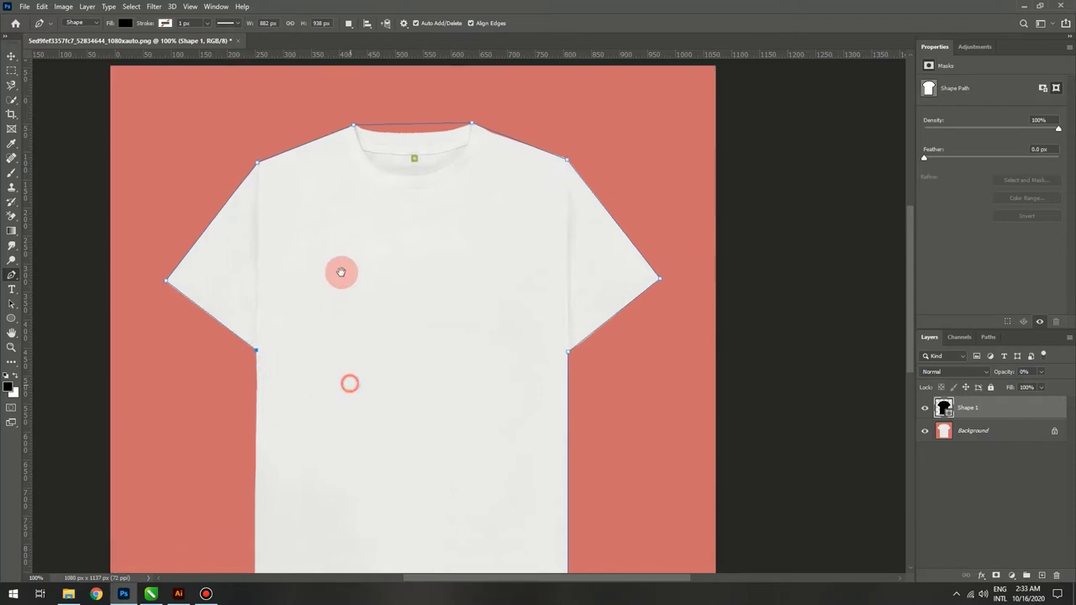
scroll(340, 260, down, 3)
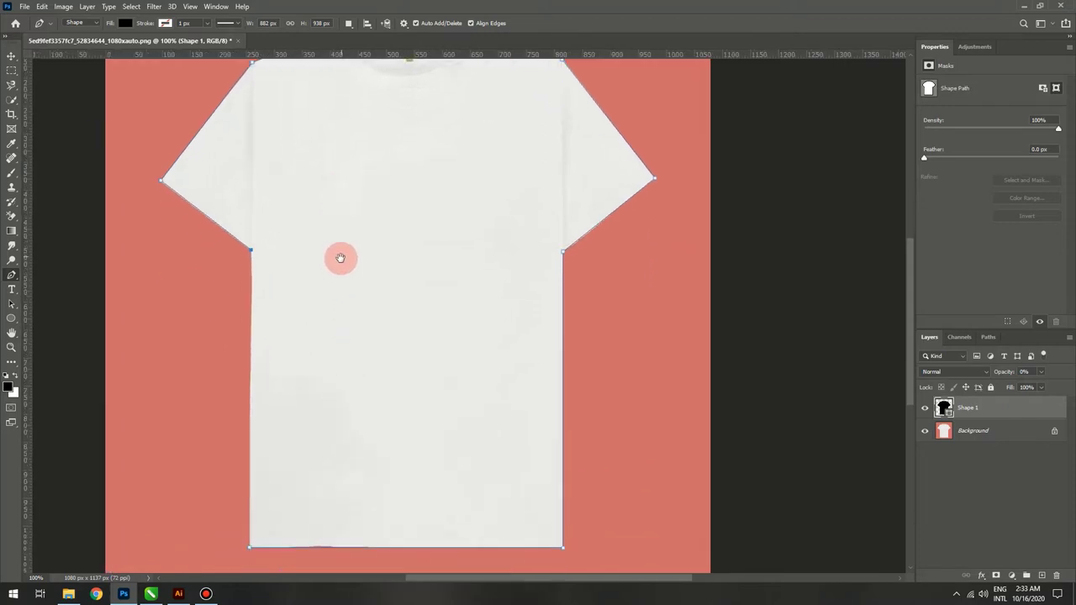
click(250, 549)
Step: Add a mid-neckline anchor and curve the neckline down to follow the collar
drag(407, 185, 426, 401)
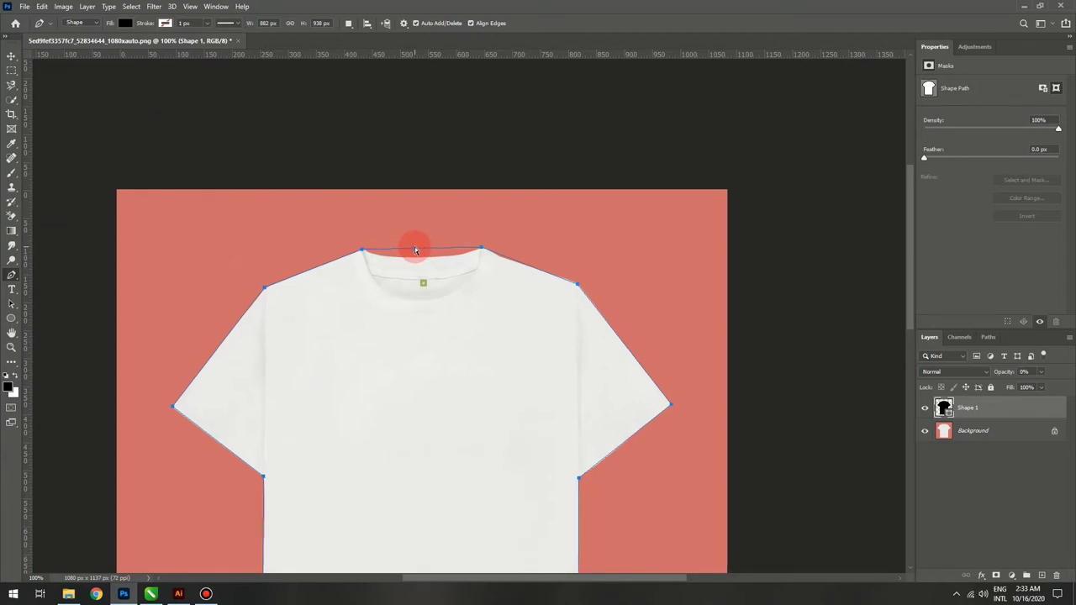
key(ctrl+plus)
key(ctrl+plus)
drag(378, 201, 461, 246)
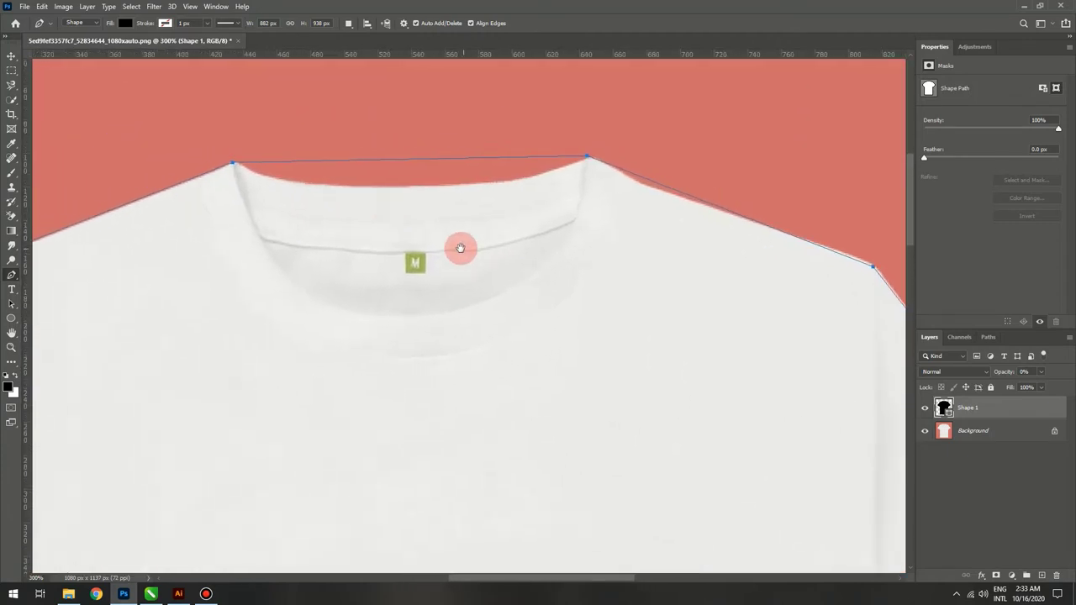
click(406, 159)
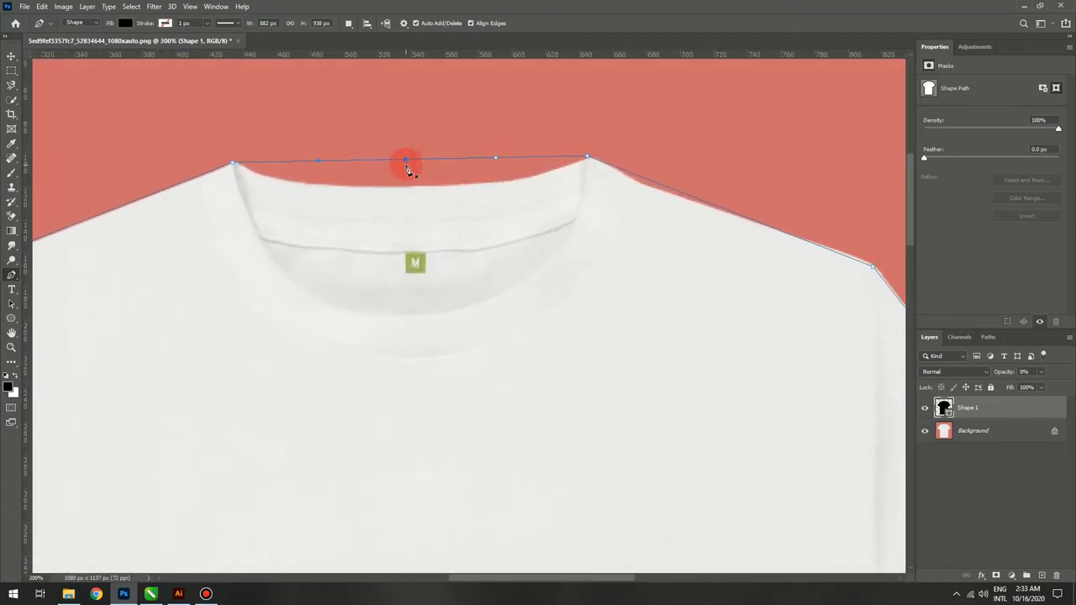
drag(406, 159, 409, 186)
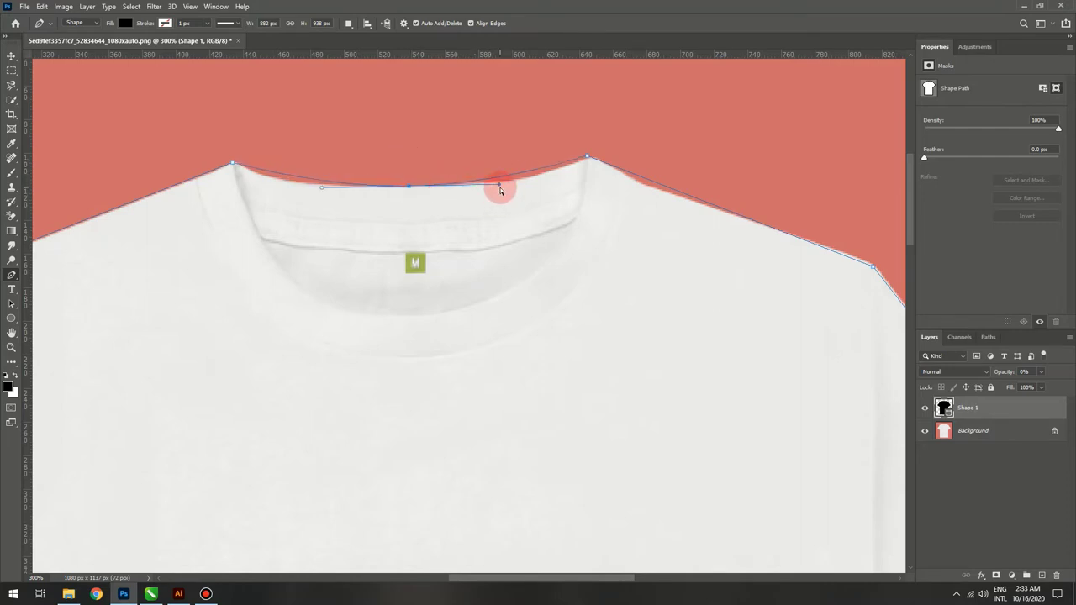
drag(502, 187, 531, 192)
drag(322, 186, 296, 193)
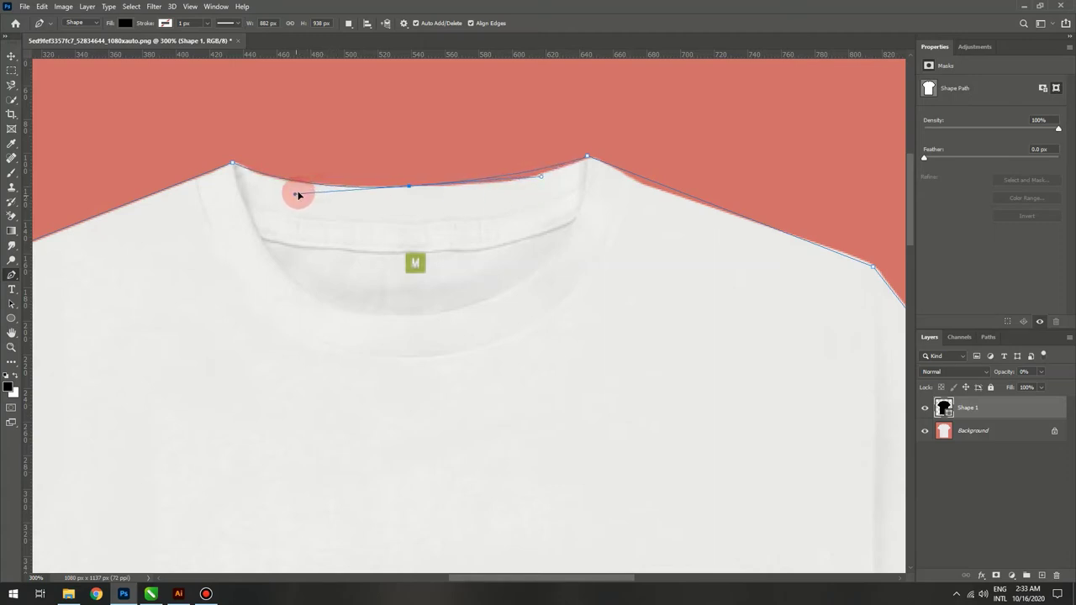
drag(544, 183, 560, 184)
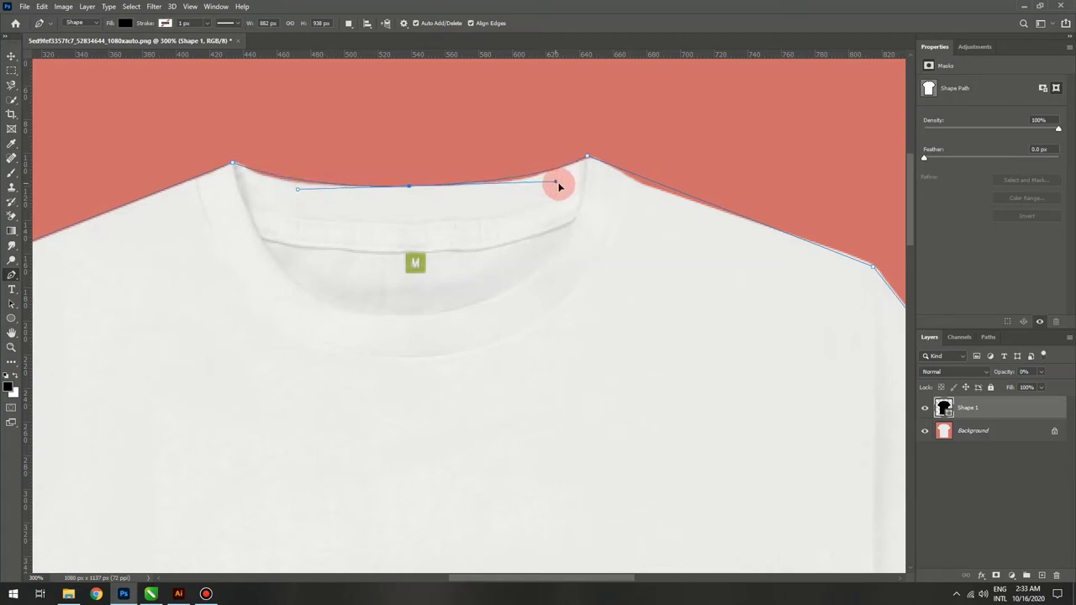
drag(297, 193, 289, 188)
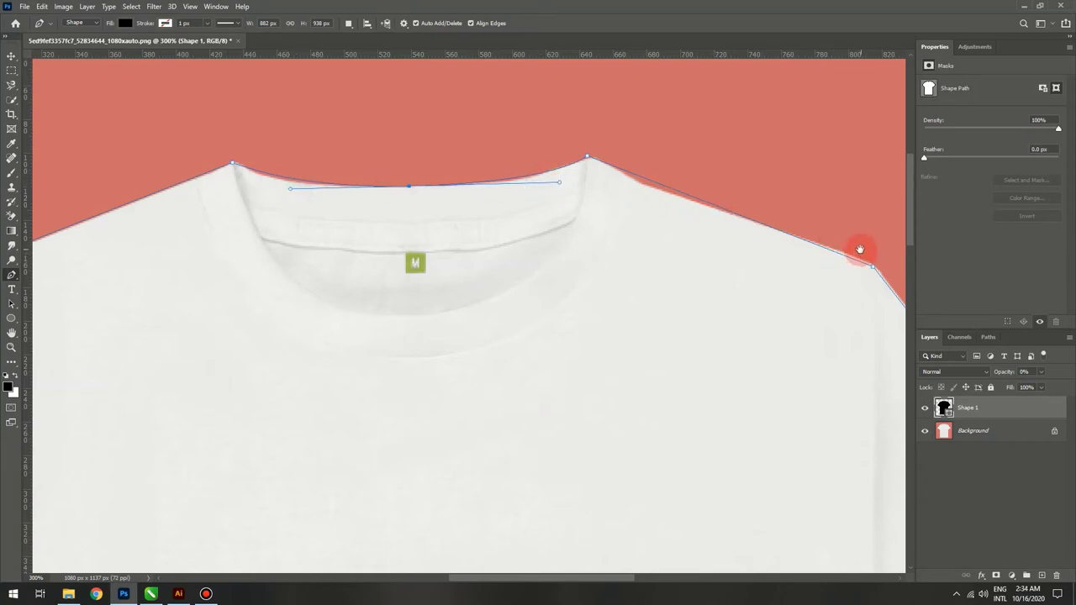
Step: Nudge the right shoulder corner onto the shirt edge and zoom back out
drag(860, 249, 626, 226)
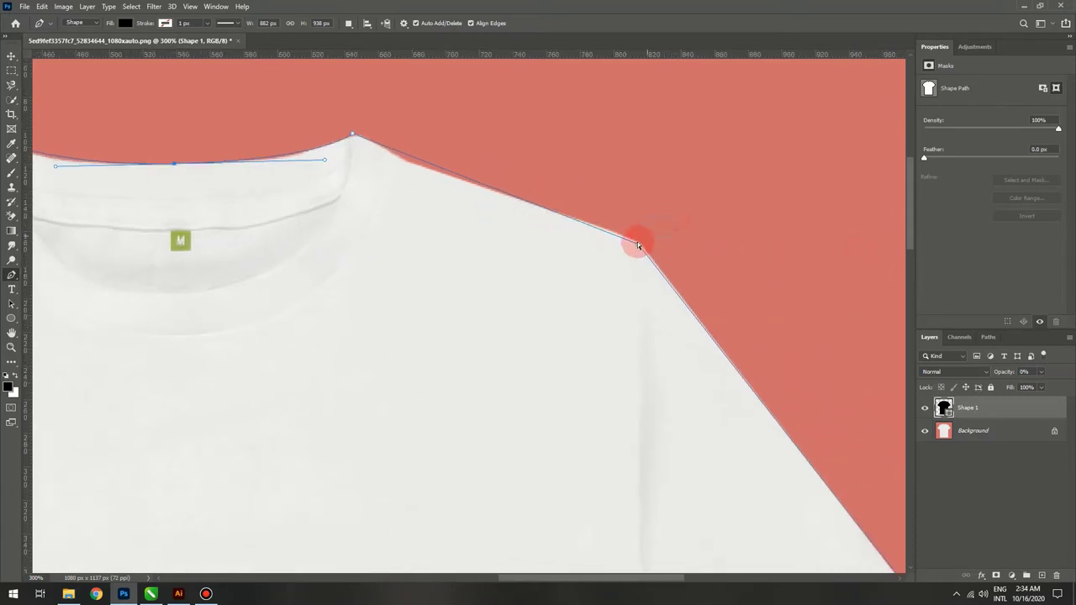
ctrl+click(638, 244)
drag(639, 246, 638, 243)
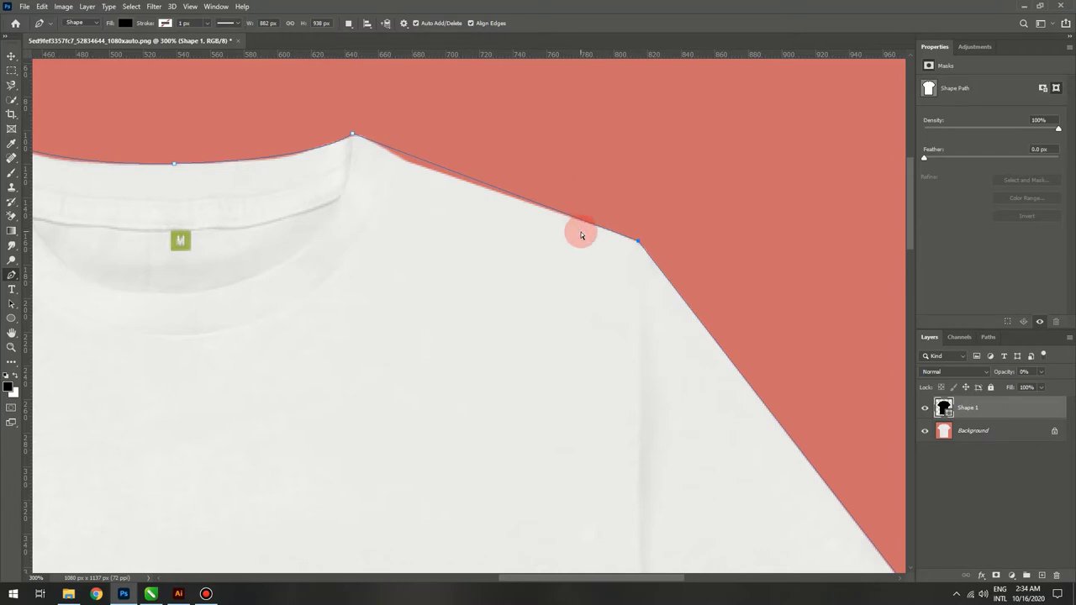
key(ctrl+minus)
key(ctrl+minus)
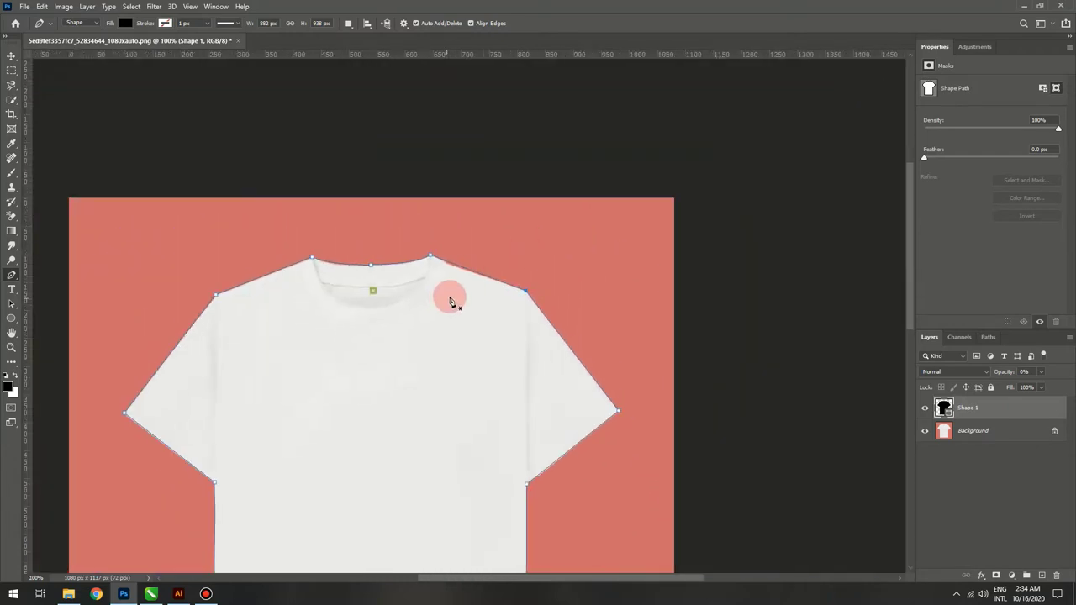
key(ctrl+minus)
Step: Rename the traced shirt layer to 'Main Body1' and zoom to 200% on the right sleeve
double_click(966, 407)
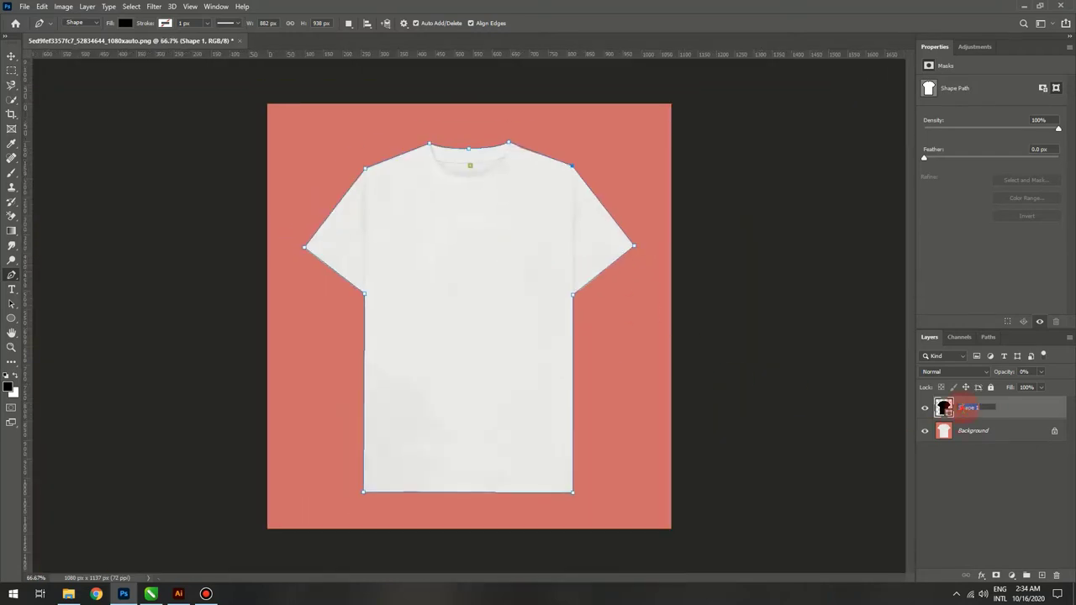
text(Ma)
text(in Bolt)
key(Return)
click(1016, 437)
key(ctrl+plus)
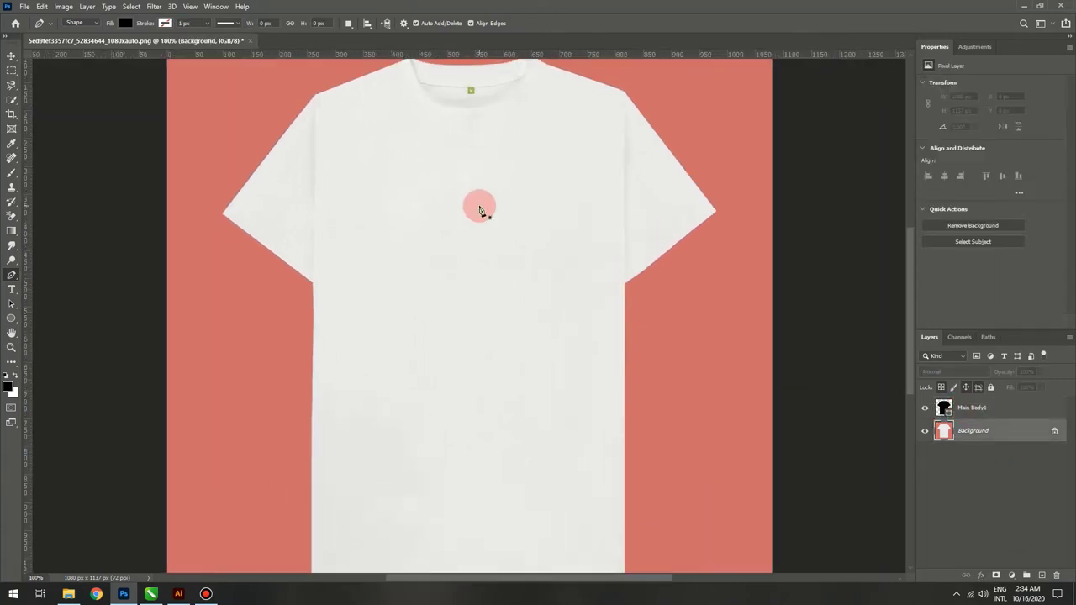
key(ctrl+plus)
drag(508, 169, 384, 435)
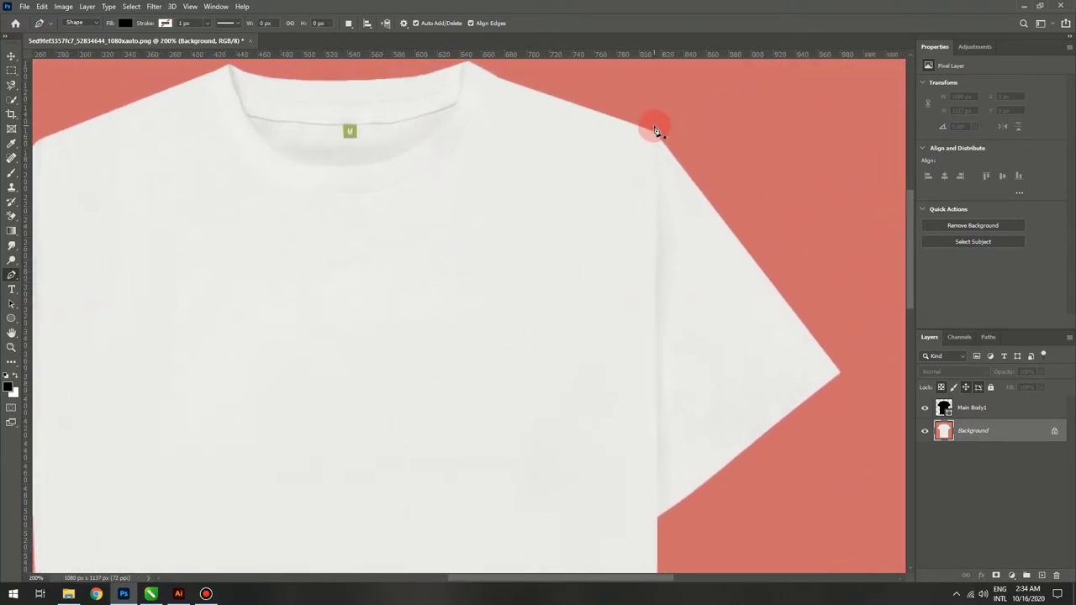
Step: Draw a three-point right sleeve shape at 0% opacity with its seam edge bowed
click(654, 125)
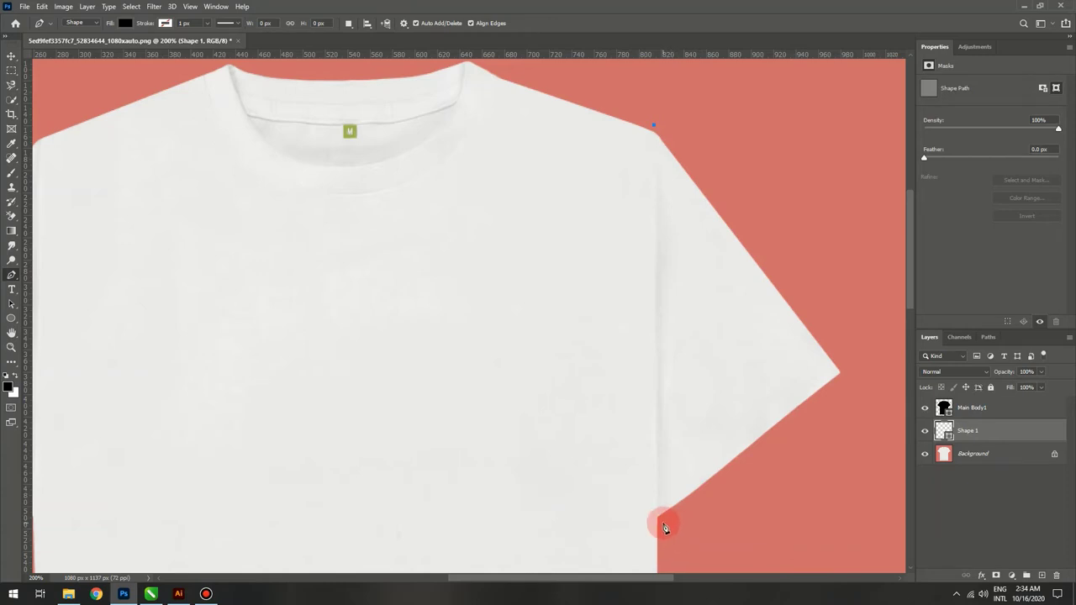
click(658, 522)
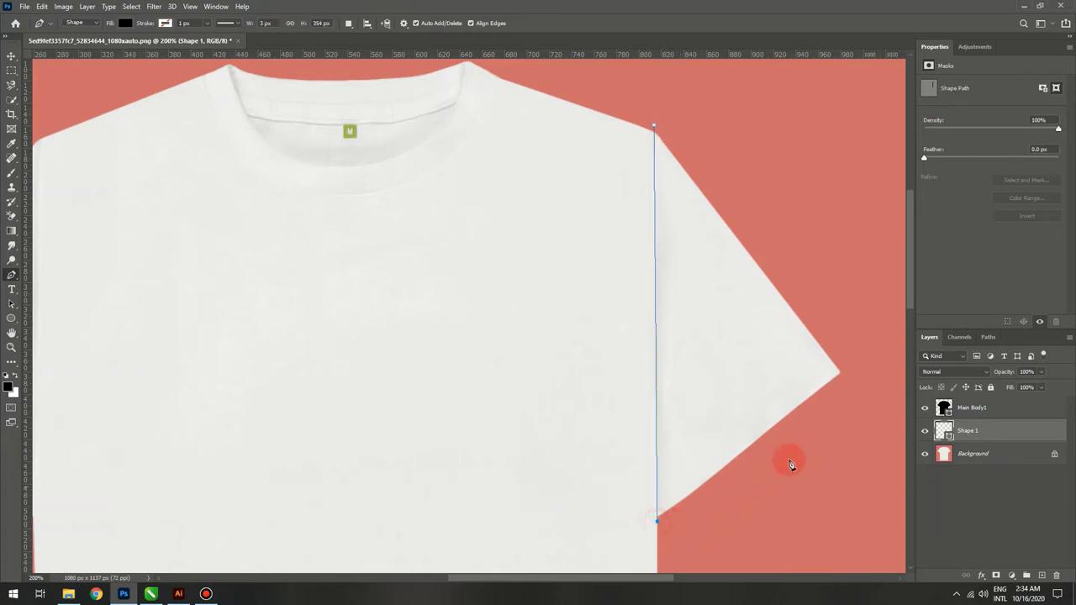
scroll(697, 366, right, 2)
click(710, 367)
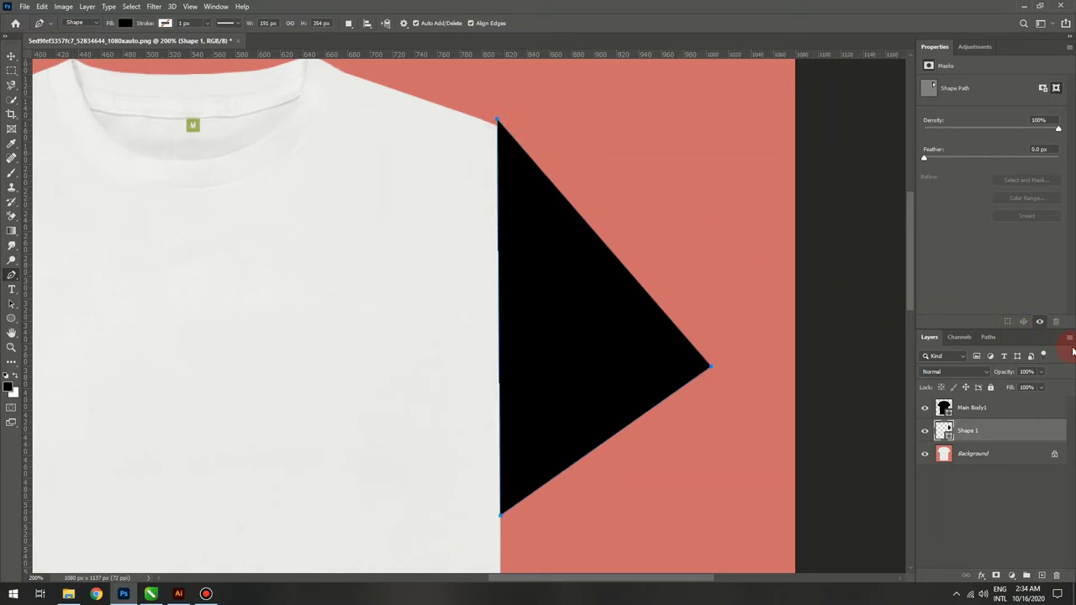
click(1041, 372)
drag(1044, 388, 969, 389)
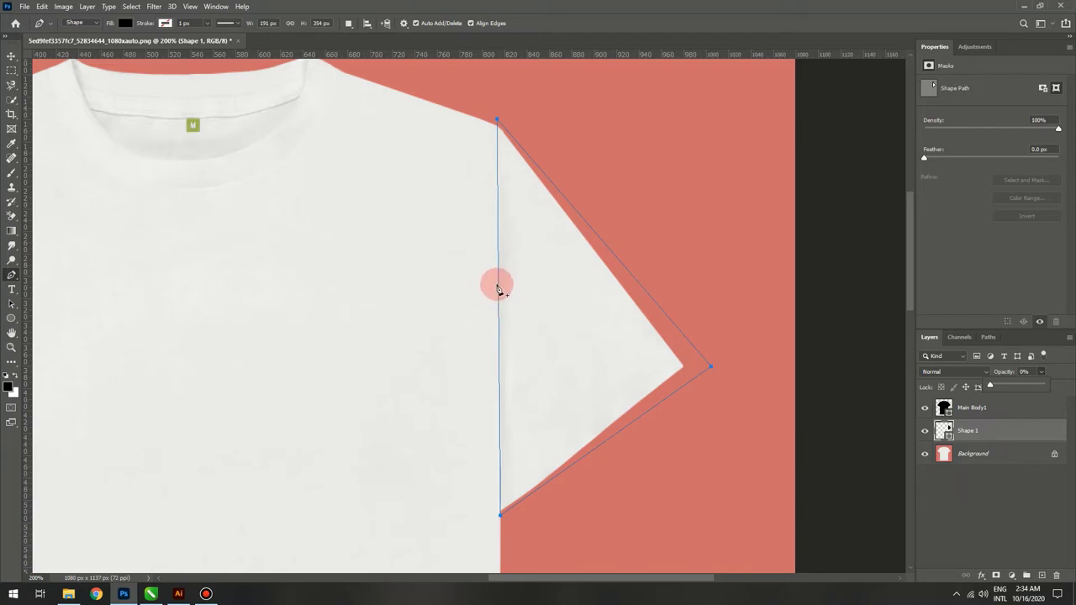
drag(498, 290, 483, 283)
Step: Move the sleeve shape layer above Main Body1 in the layer stack
click(11, 55)
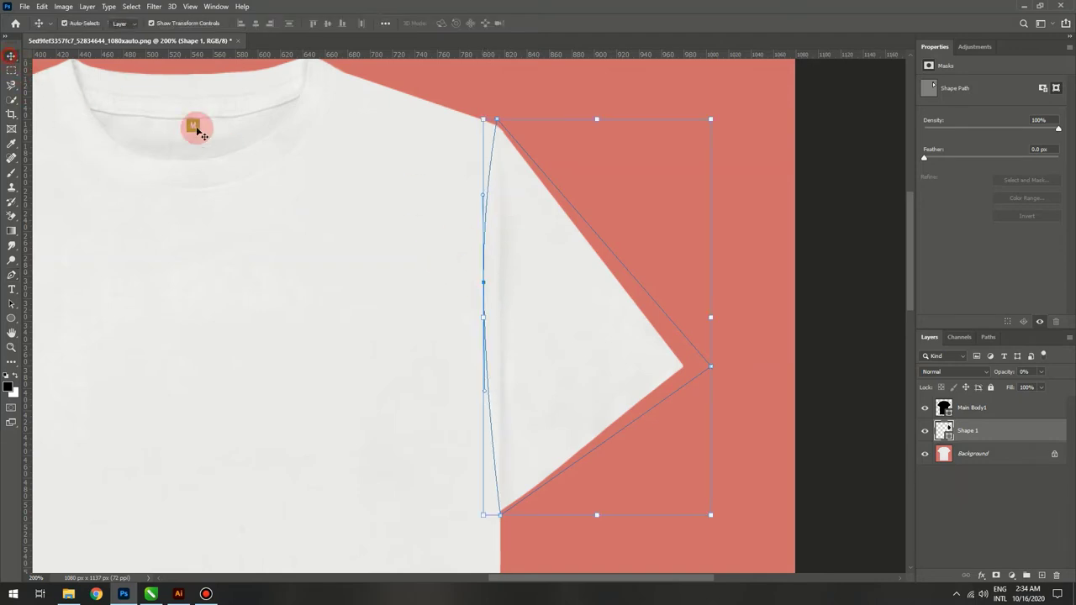
key(ctrl+minus)
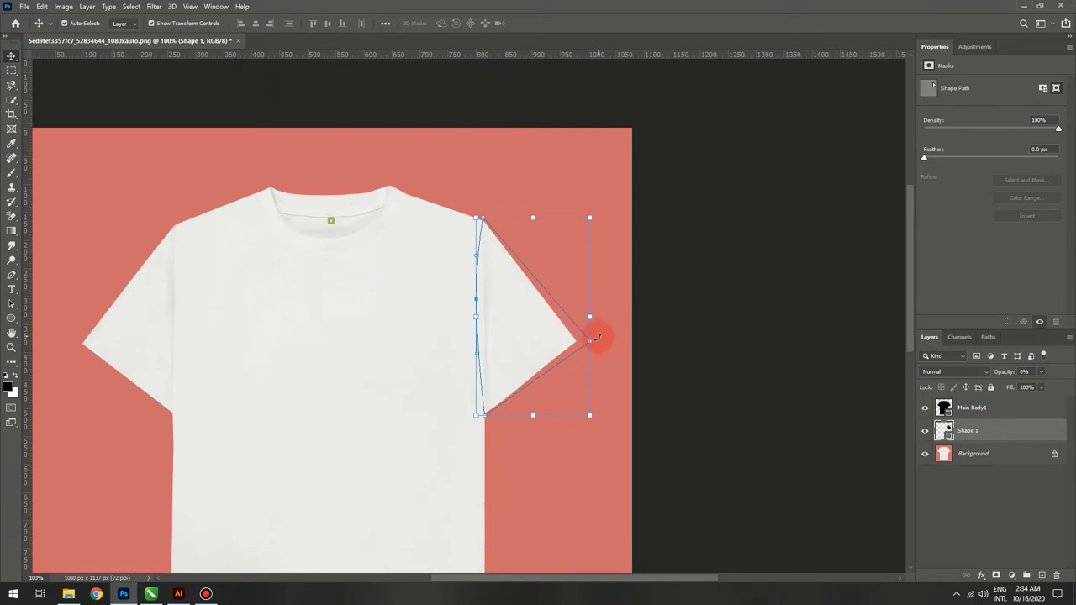
click(282, 183)
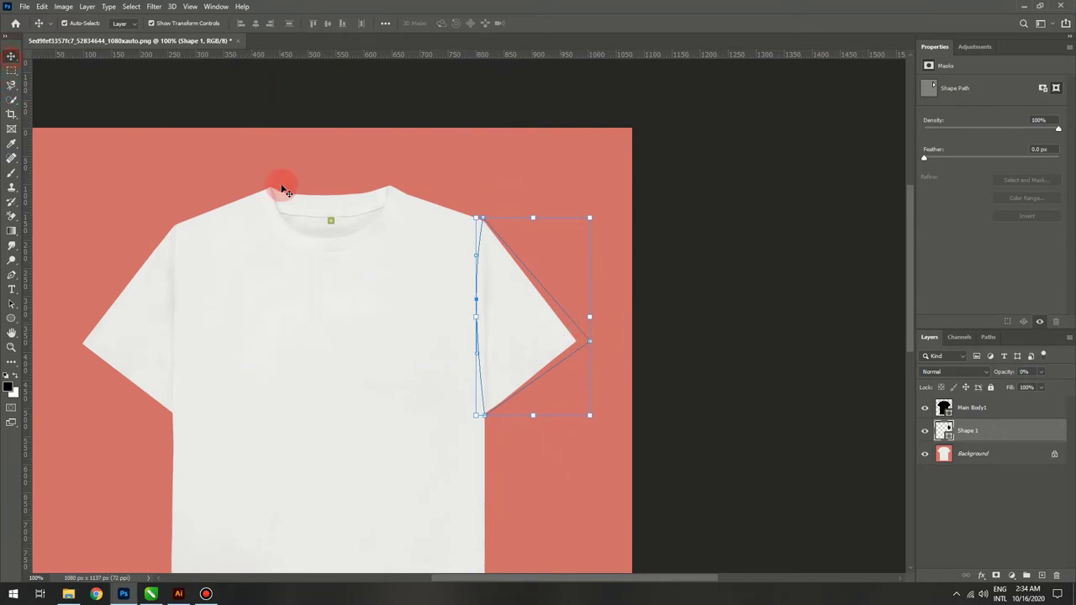
click(1000, 427)
key(ctrl+j)
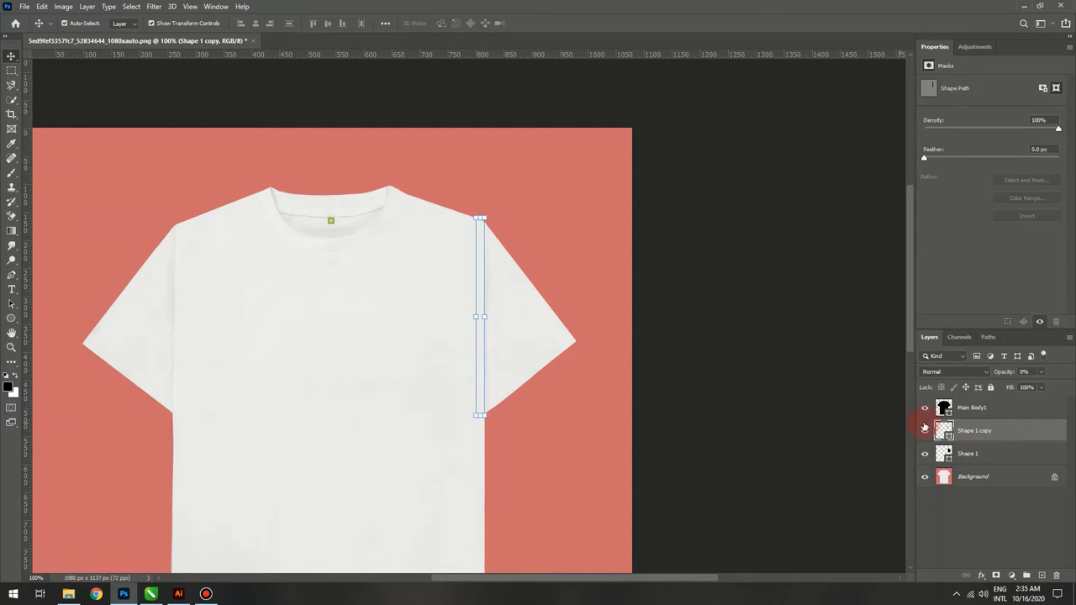
key(ctrl+e)
drag(1006, 408, 995, 405)
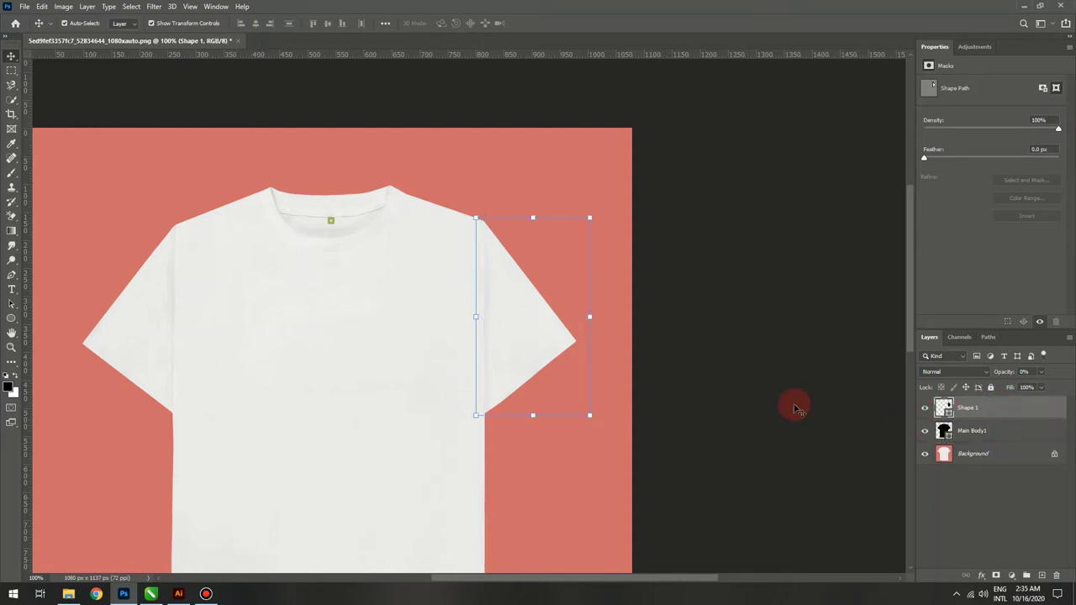
Step: Fill the sleeve shape with pure red ff0000, keeping it at 0% opacity
double_click(943, 407)
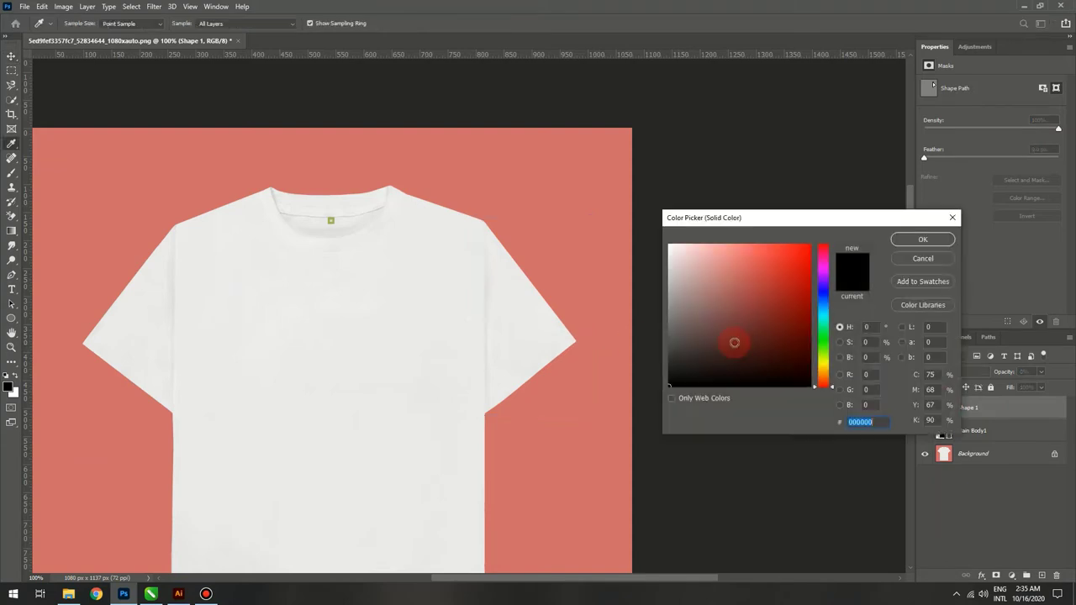
text(ff0000)
click(1042, 373)
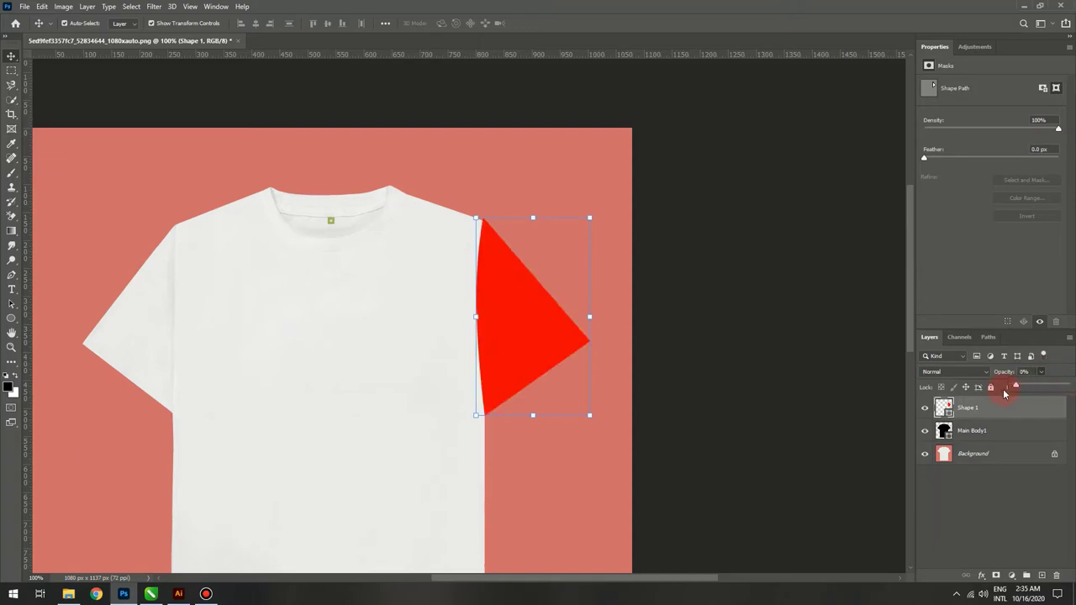
click(1019, 412)
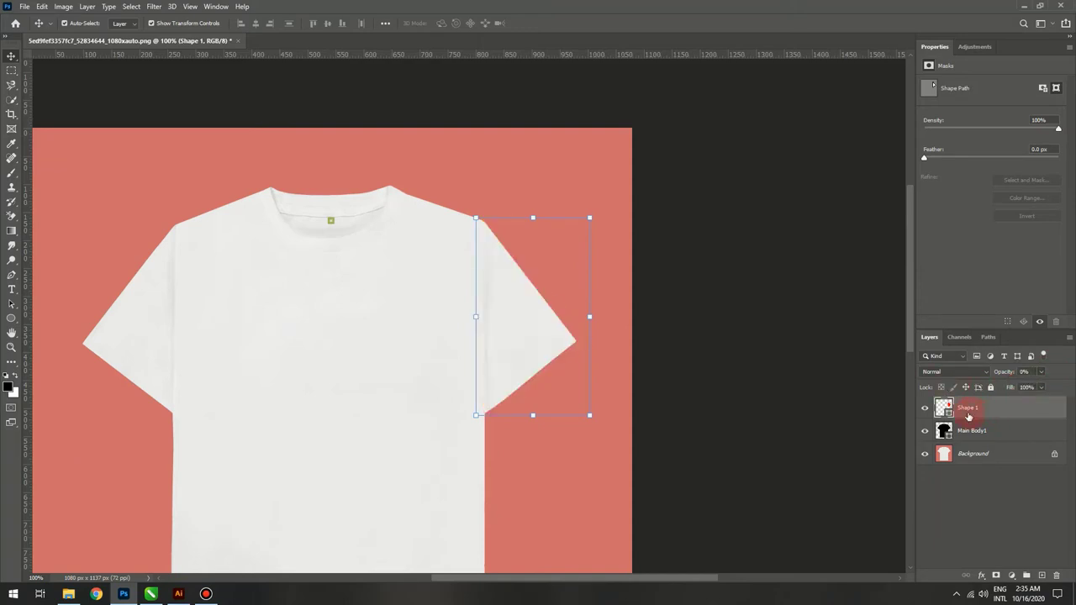
Step: Try a flipped sleeve copy on the left sleeve, then delete the attempt
key(ctrl+j)
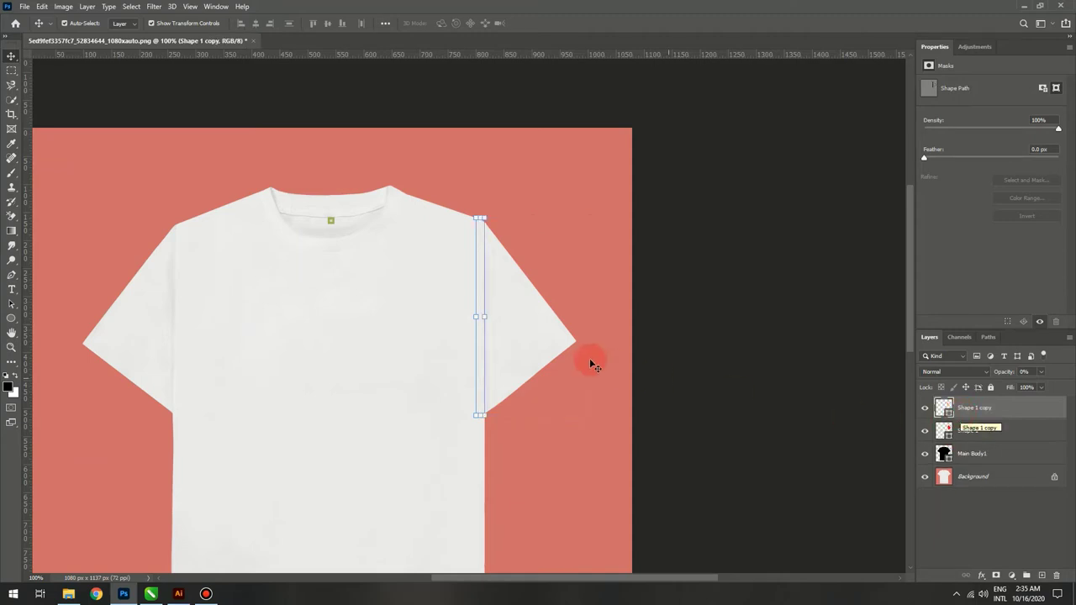
key(ctrl+t)
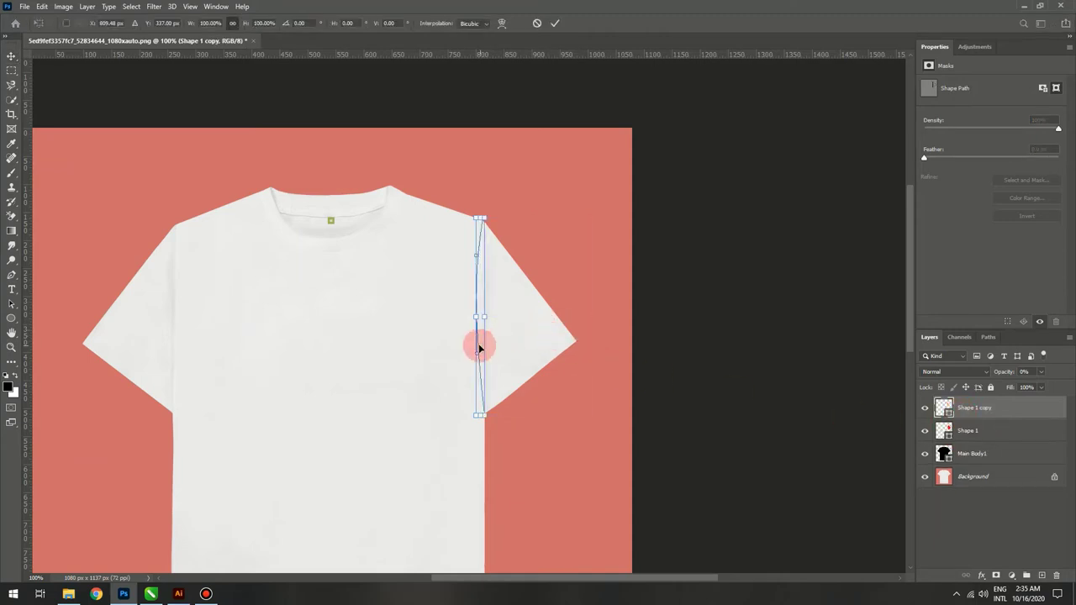
right_click(479, 340)
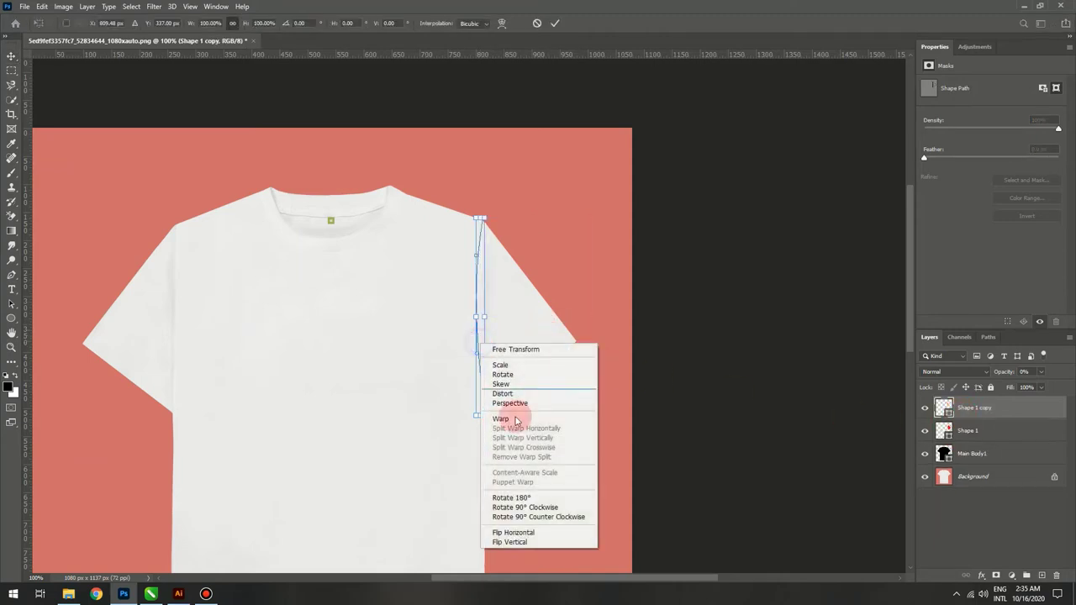
click(515, 532)
key(Return)
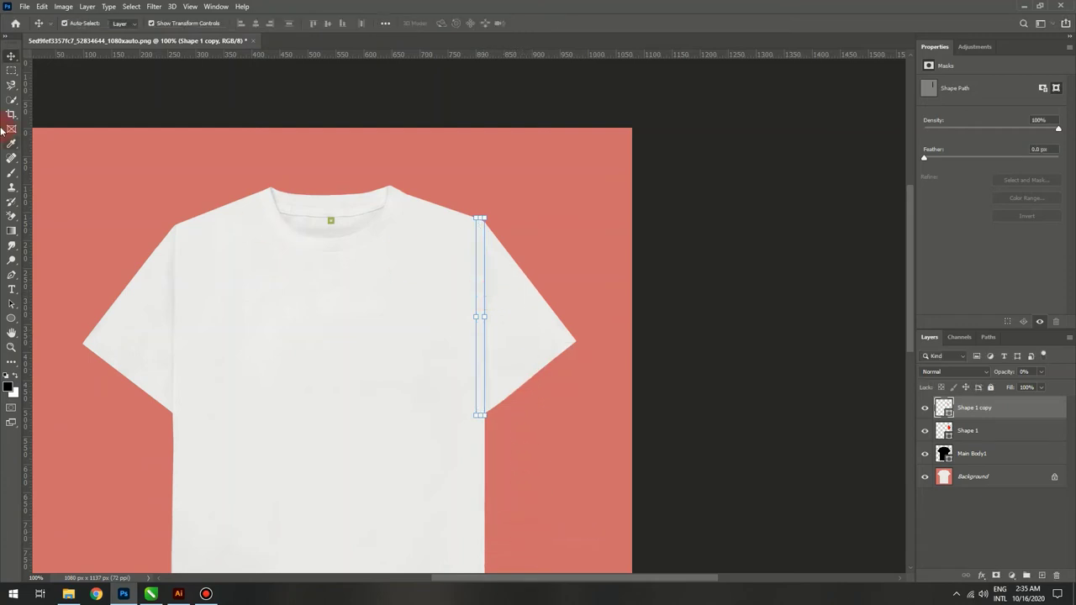
click(1007, 432)
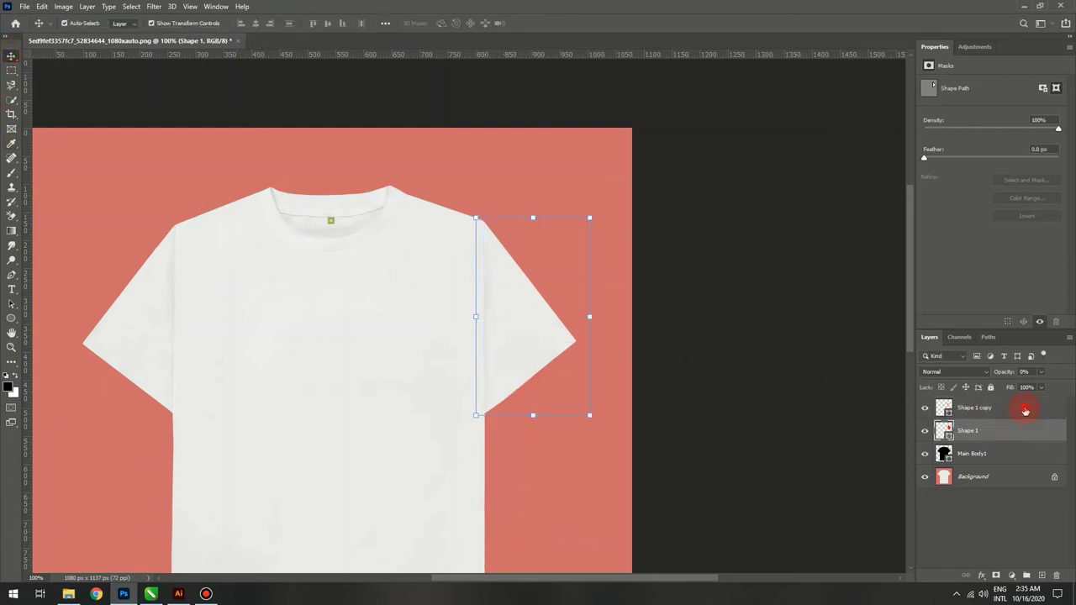
click(1017, 413)
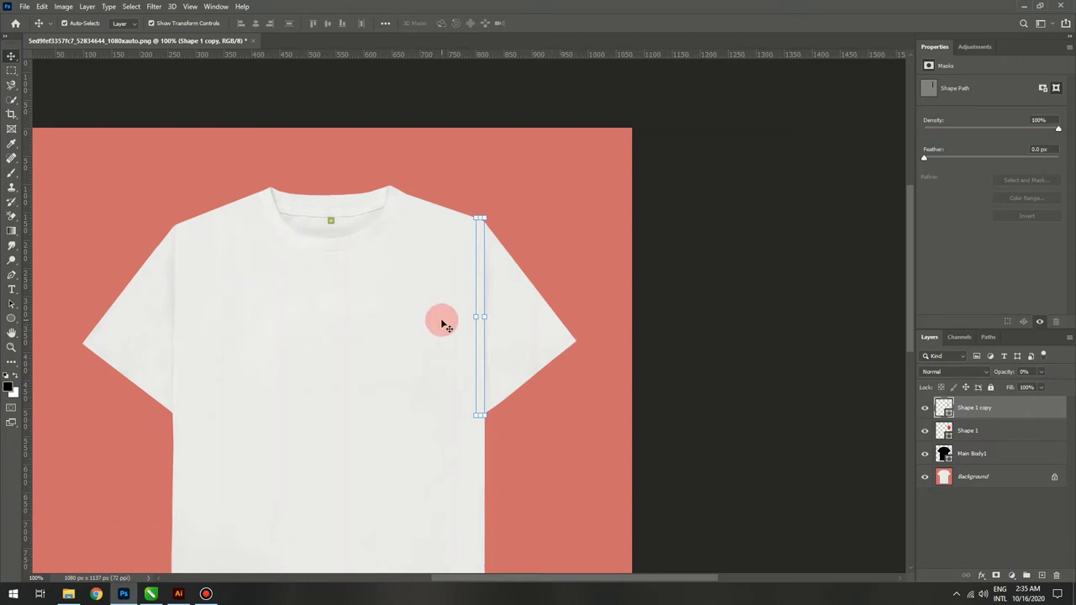
drag(481, 293, 173, 292)
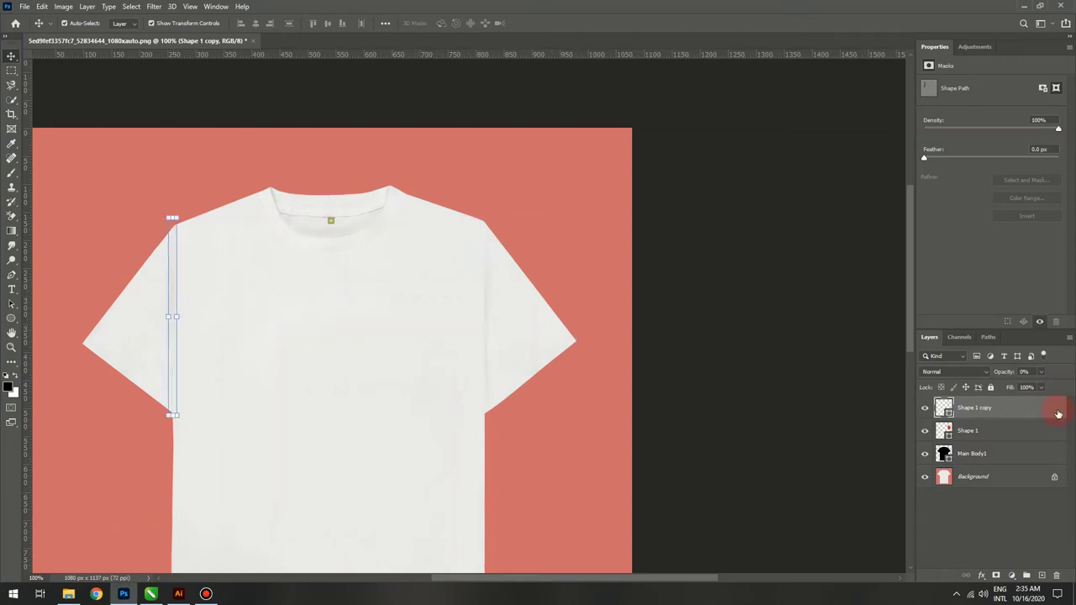
click(1042, 373)
drag(1018, 387, 1067, 385)
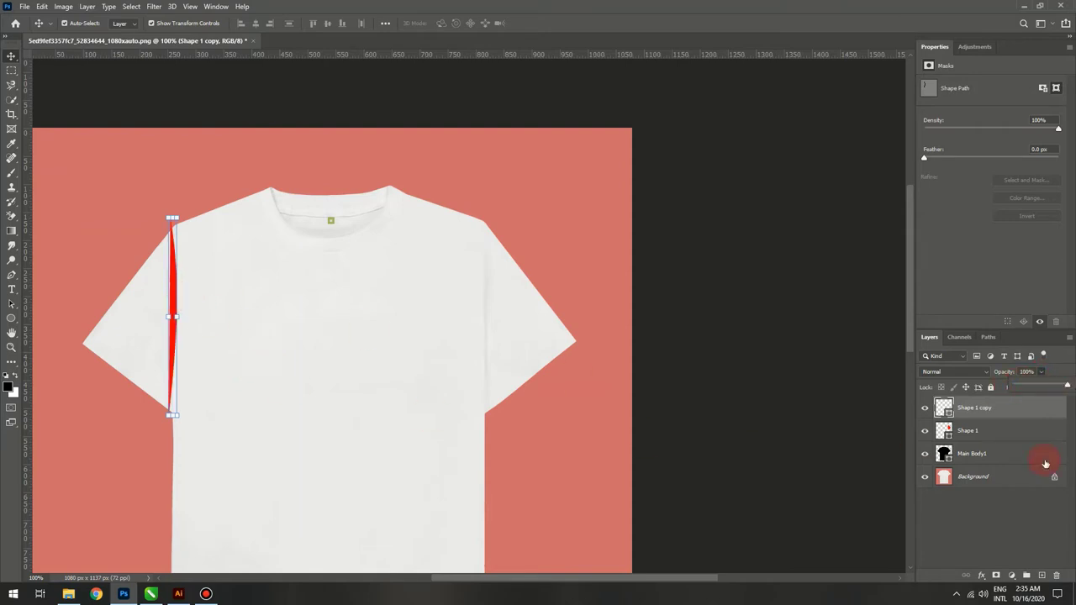
click(1008, 430)
key(Delete)
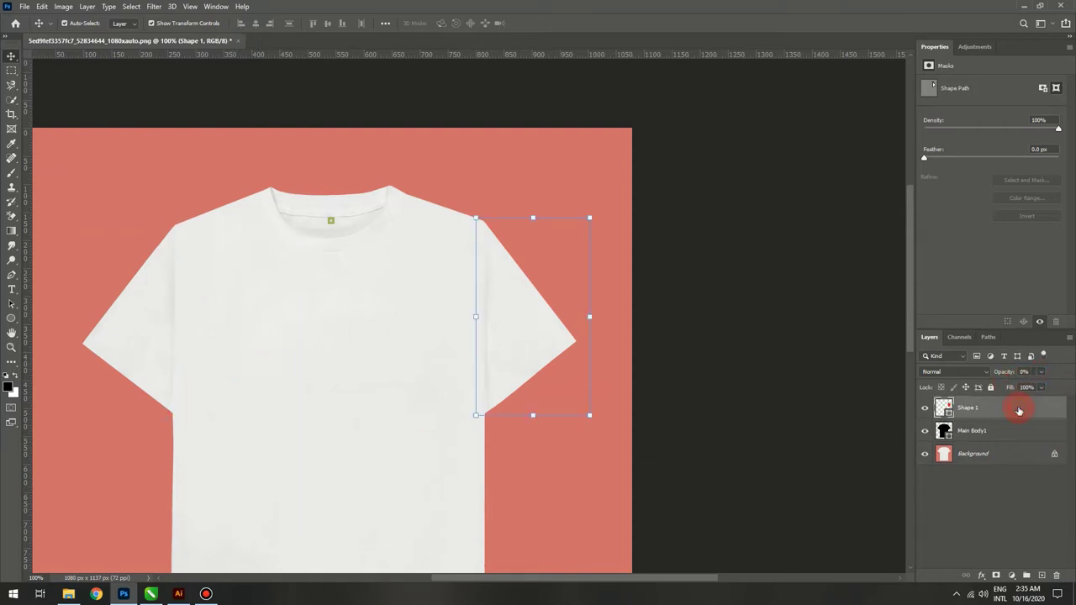
Step: Check the sleeve shape's colour settings without changes and reselect the sleeve layer
click(945, 410)
click(944, 409)
double_click(941, 408)
click(922, 259)
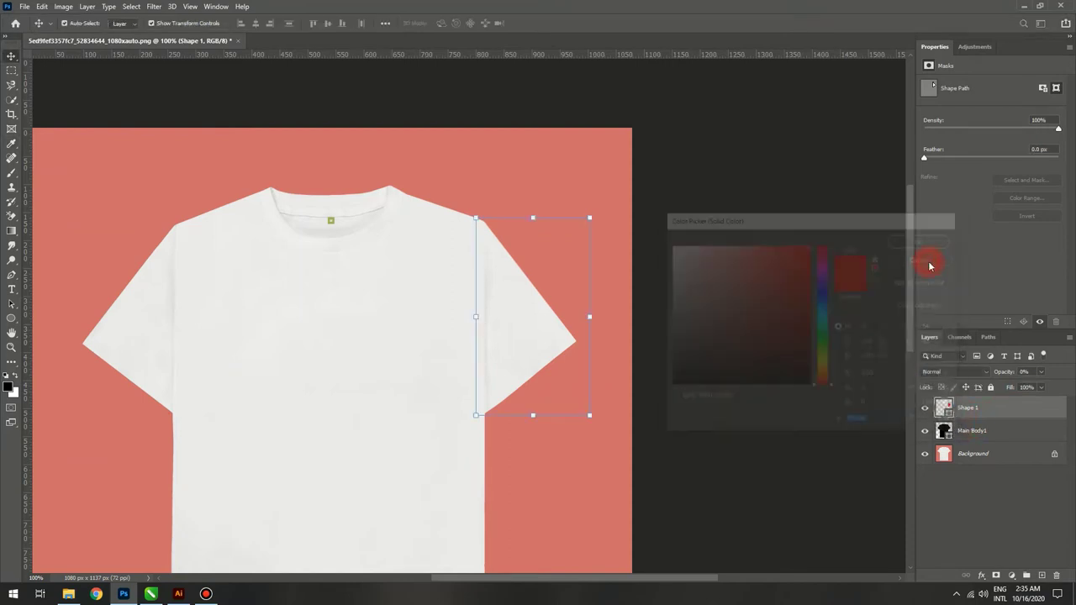
key(p)
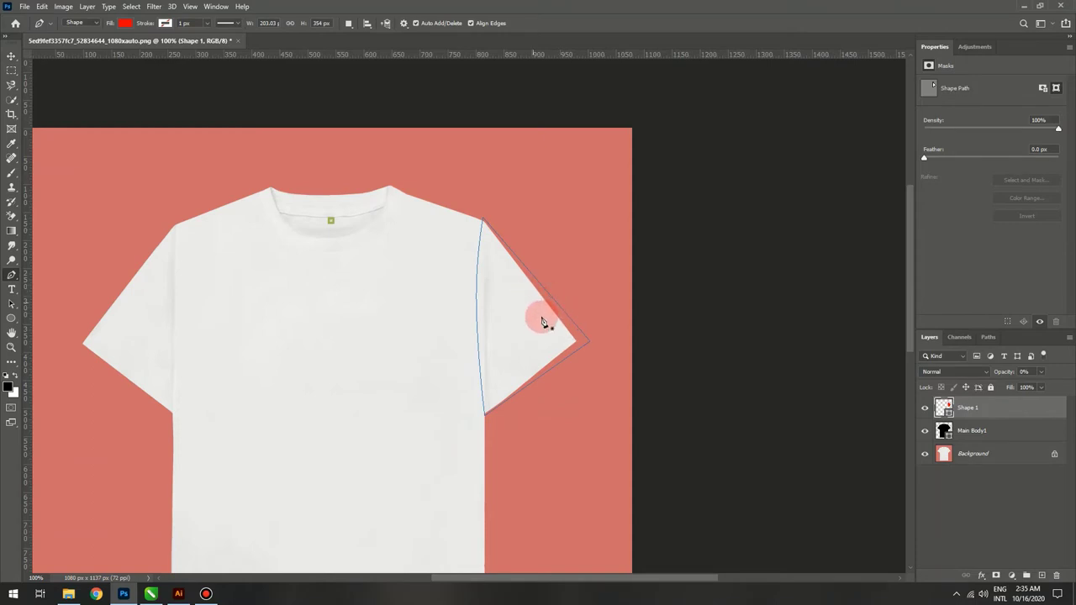
click(990, 413)
Step: Duplicate the red sleeve shape, flip it horizontally, and move it onto the left sleeve
key(ctrl+j)
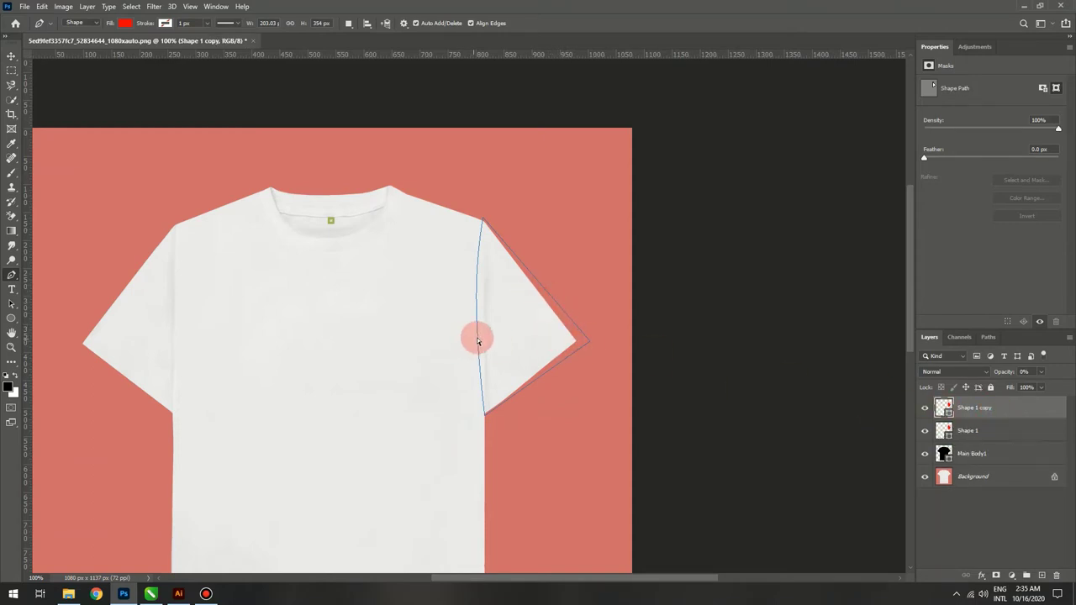
key(ctrl+t)
right_click(496, 322)
click(557, 512)
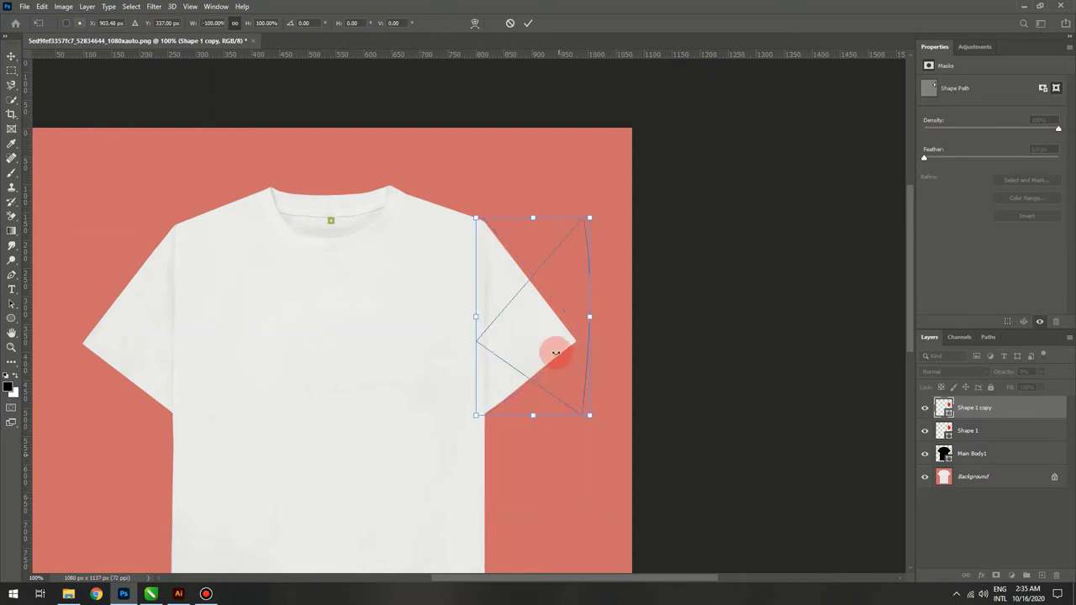
double_click(556, 353)
key(v)
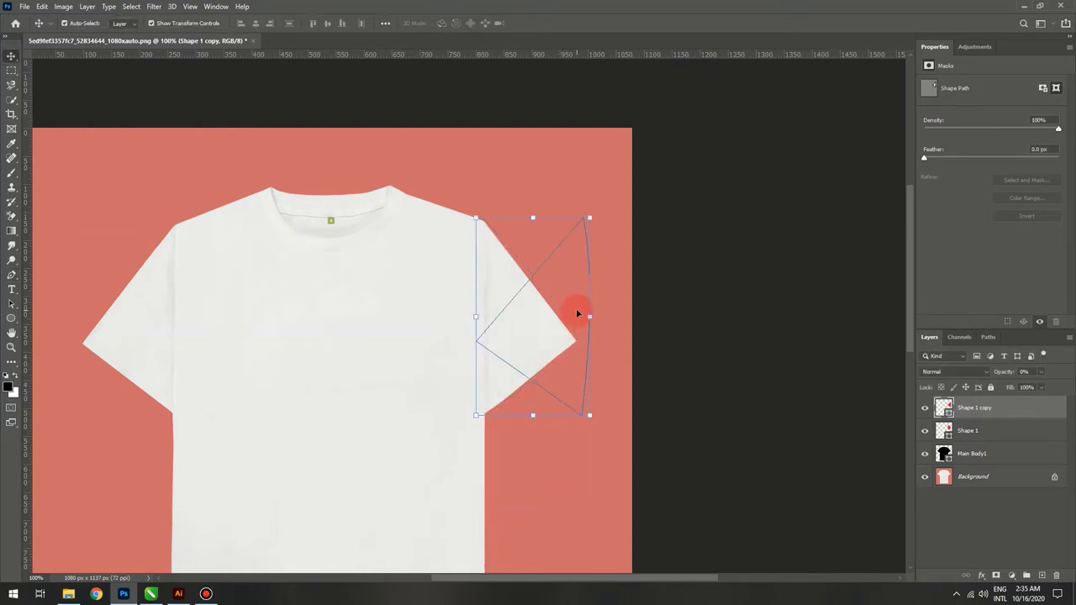
drag(576, 307, 159, 297)
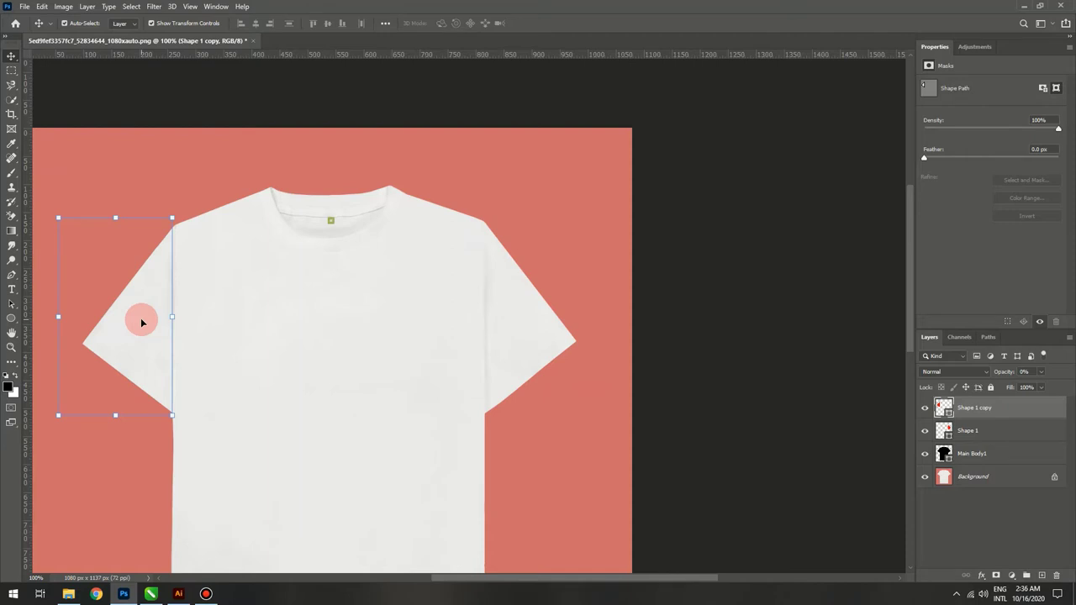
drag(395, 277, 461, 339)
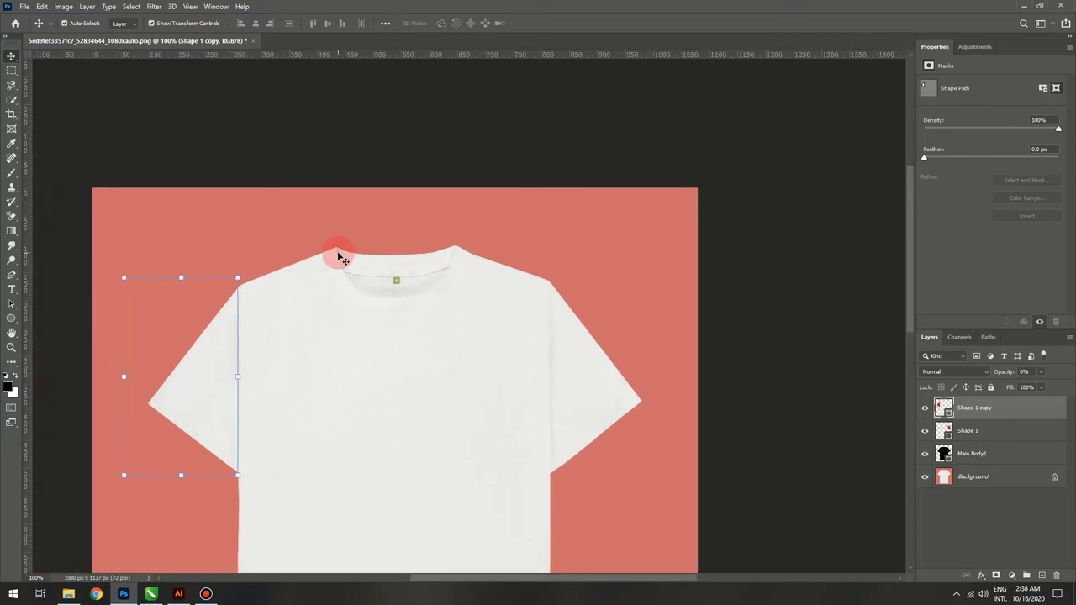
Step: Draw a closed collar shape across the shoulders and set it to 0% opacity
key(ctrl+plus)
key(ctrl+plus)
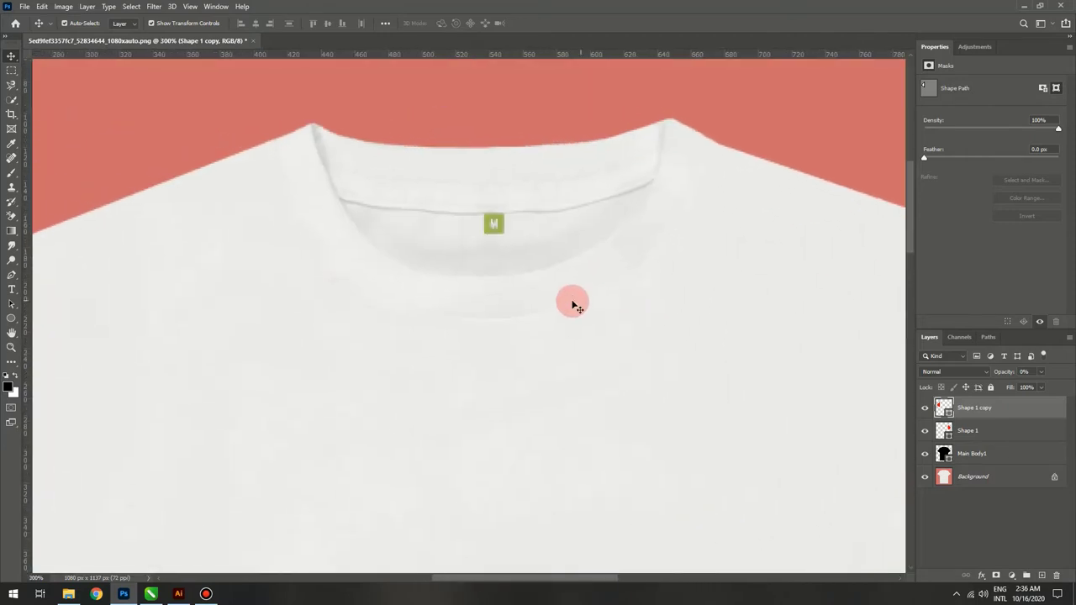
key(p)
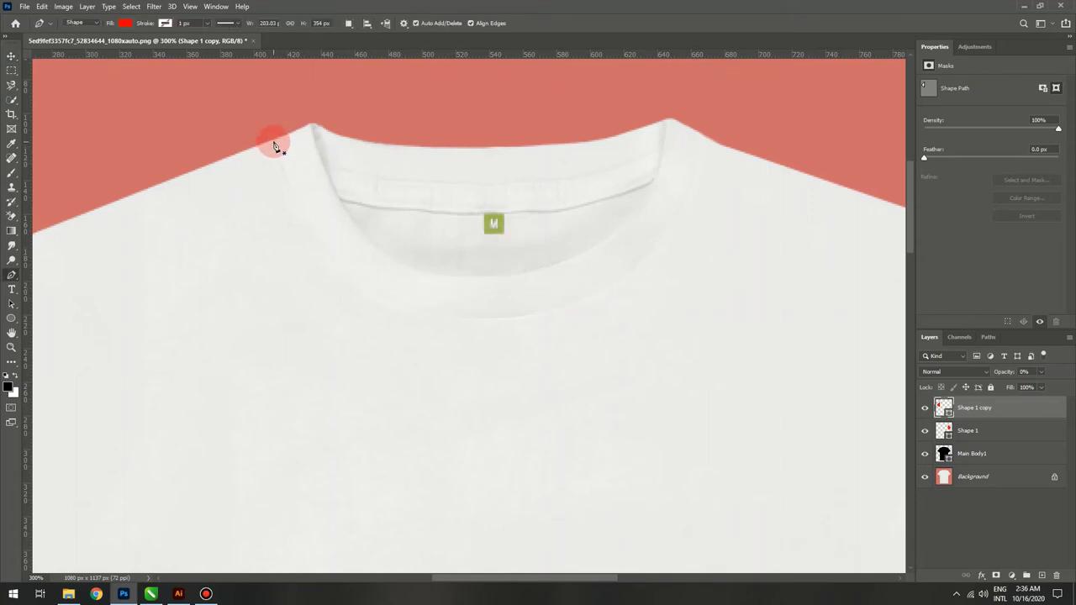
click(273, 141)
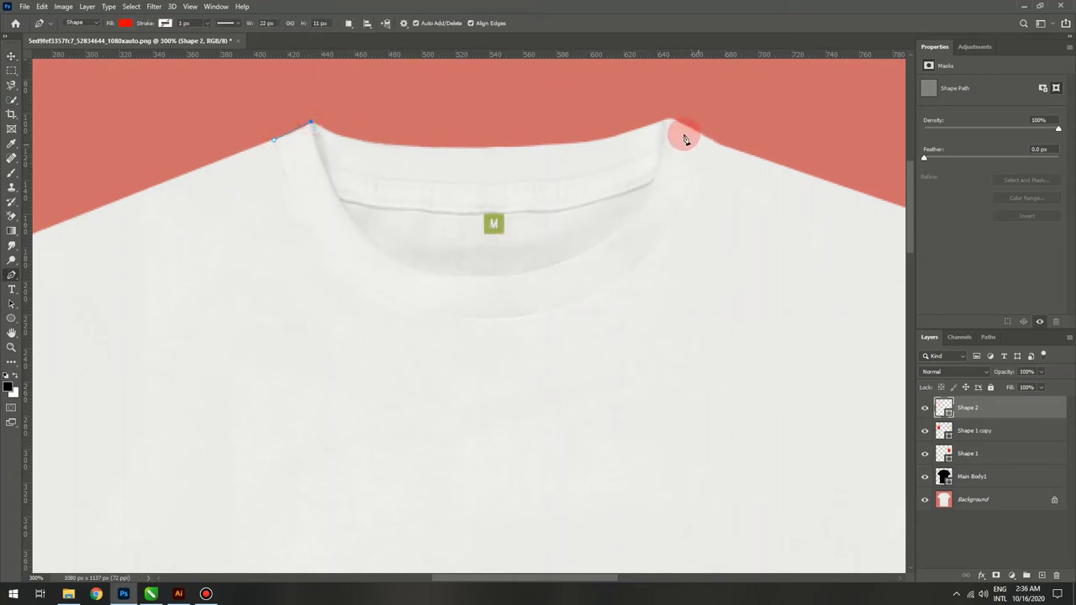
click(668, 117)
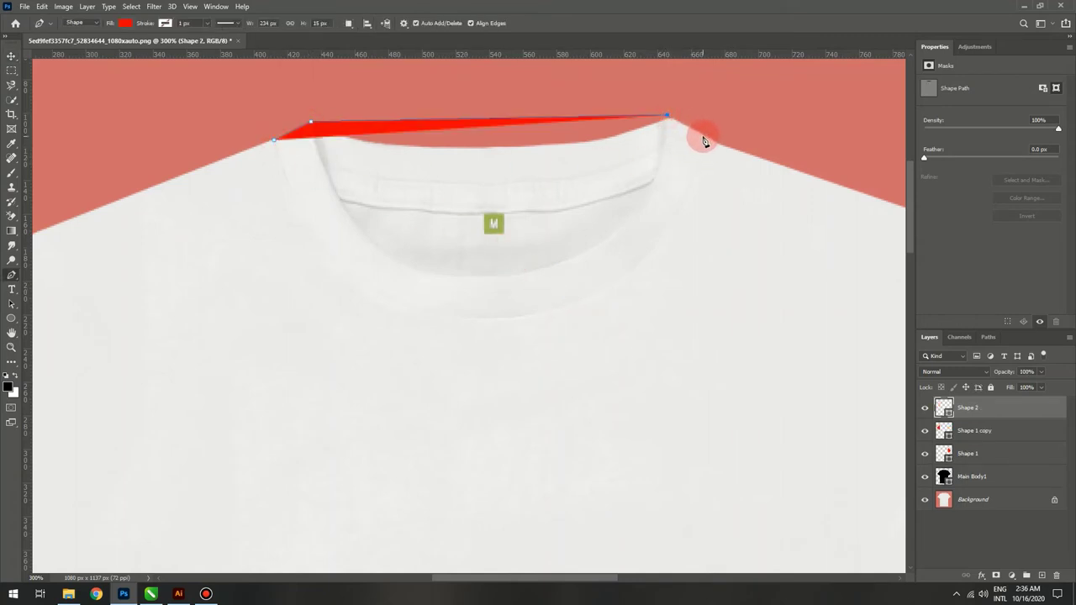
click(704, 137)
click(275, 141)
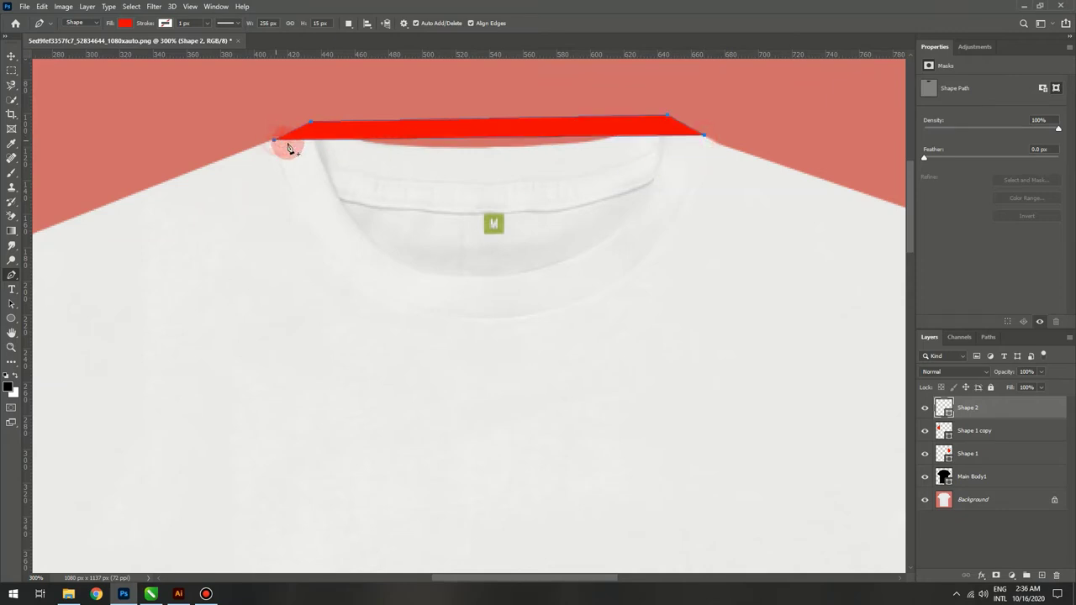
click(1043, 375)
drag(995, 392, 983, 391)
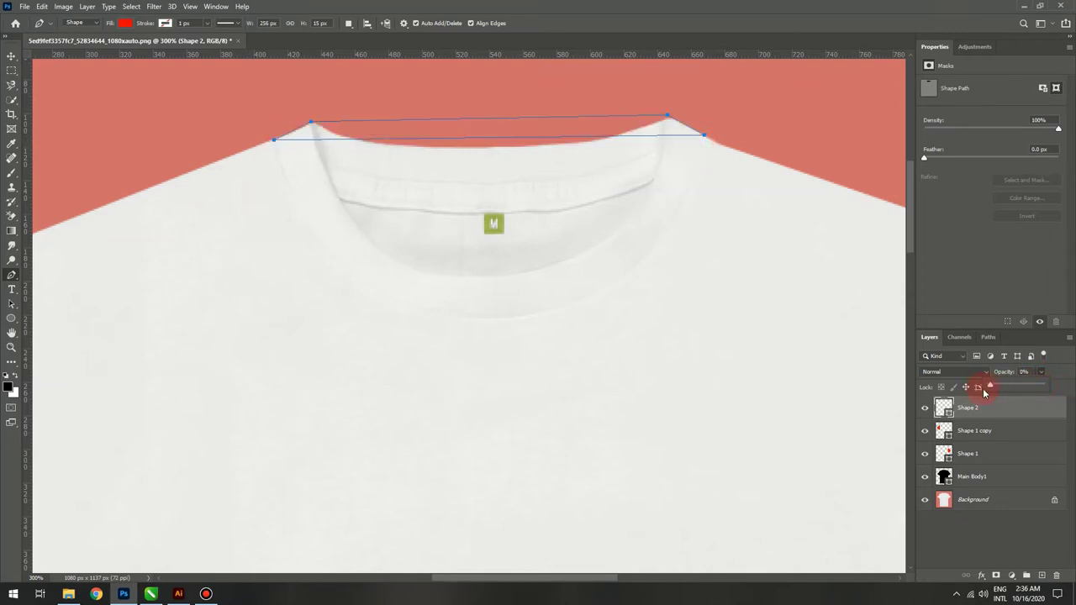
Step: Pull the collar shape's edge down into a wide U-shaped outer curve
click(486, 138)
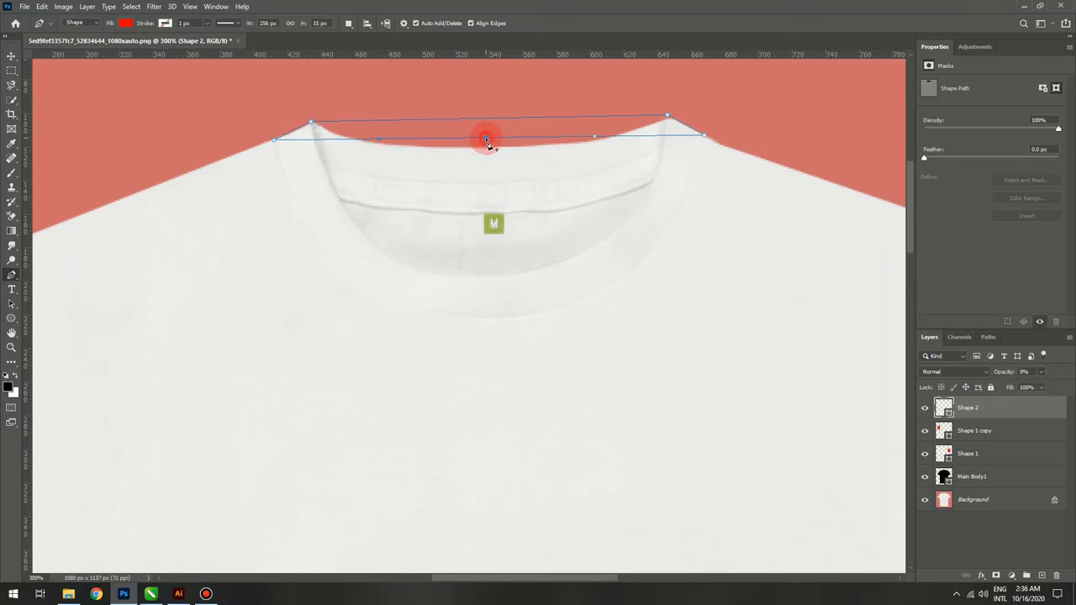
drag(486, 139, 488, 324)
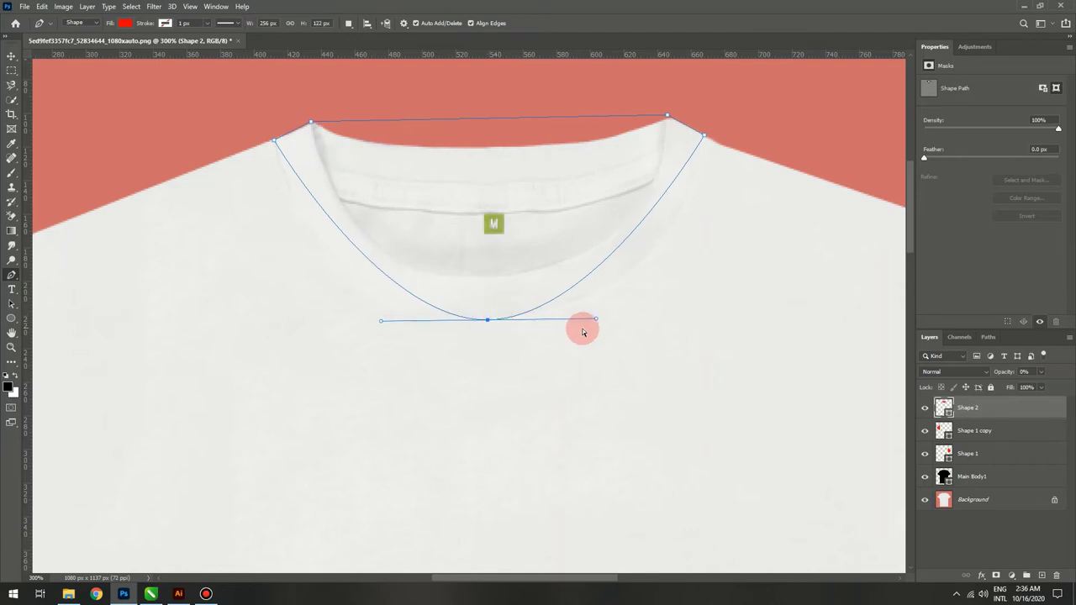
drag(597, 320, 682, 322)
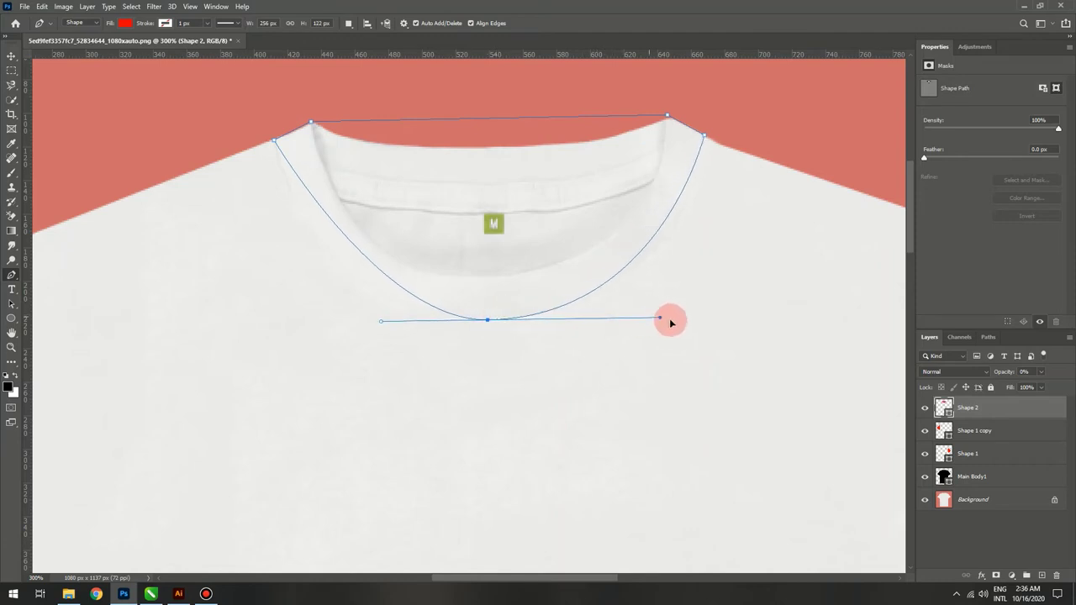
drag(381, 318, 311, 320)
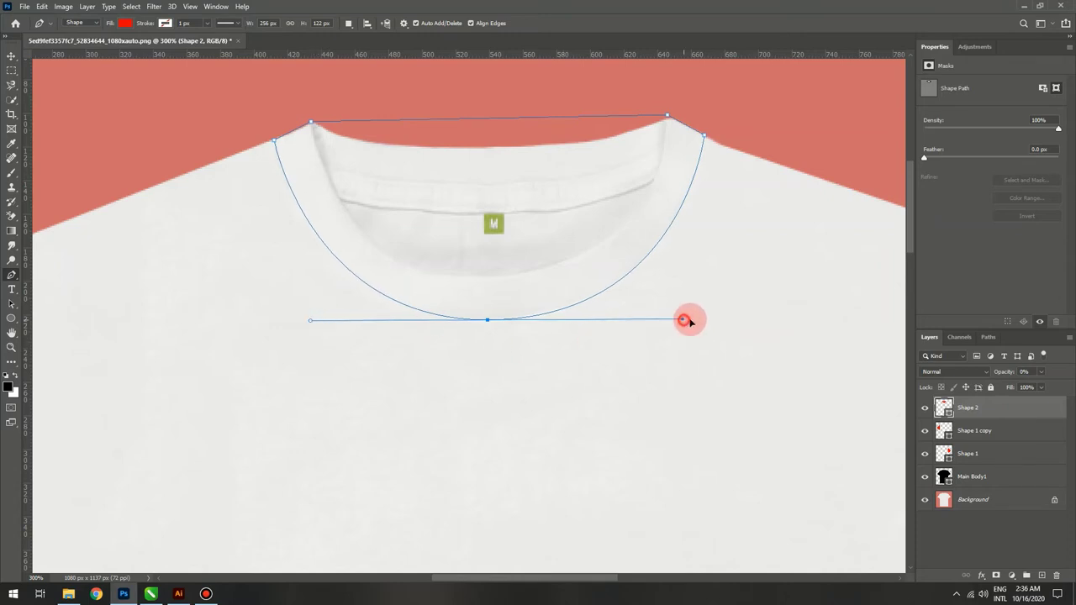
drag(681, 319, 690, 319)
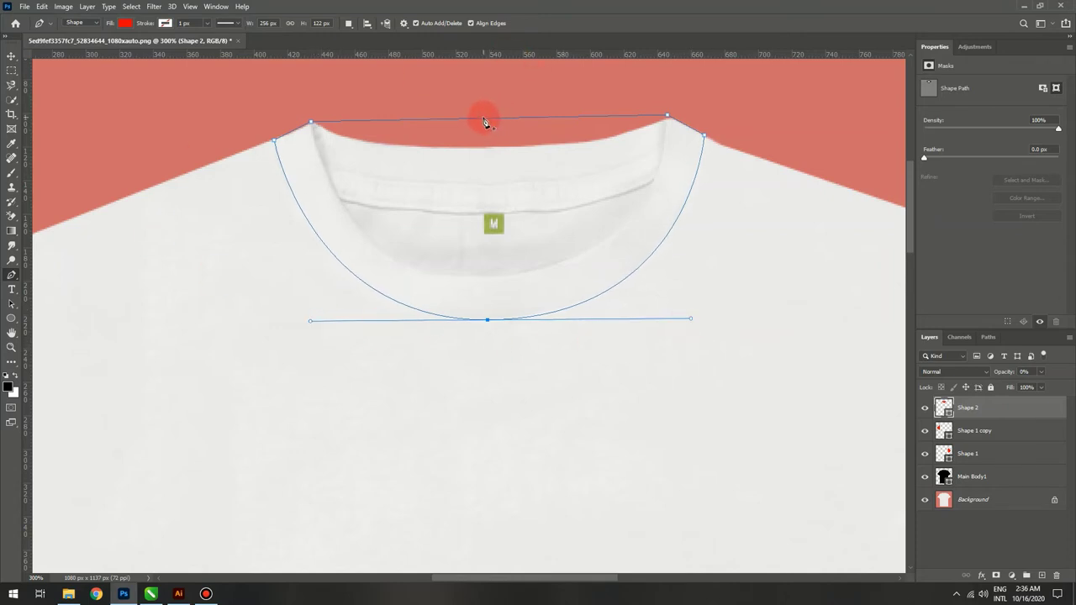
Step: Add and refine the inner collar curve so it follows the neckline
drag(485, 123, 487, 279)
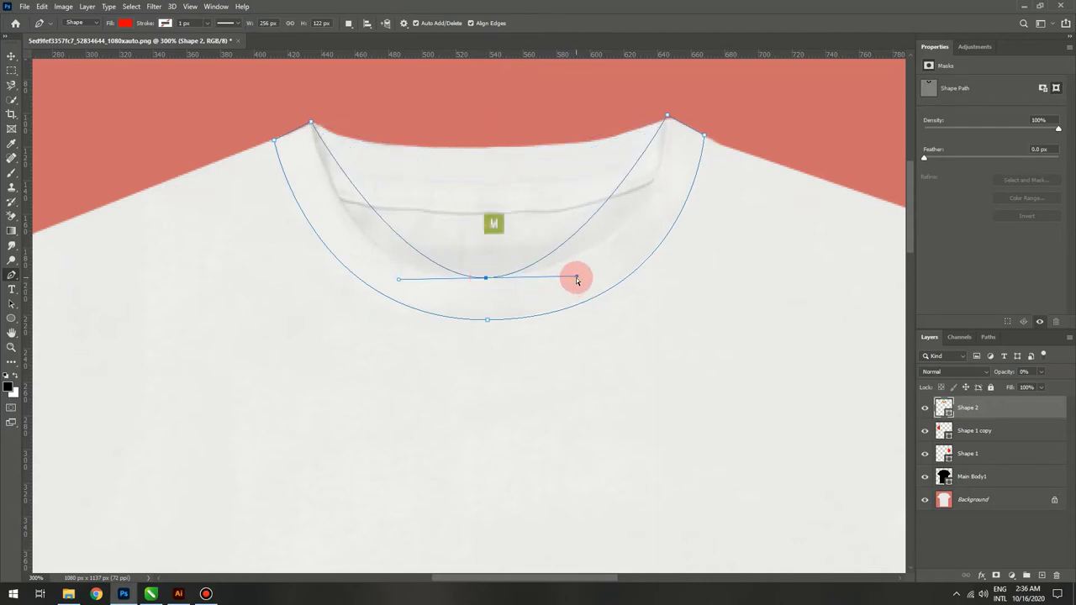
drag(577, 280, 661, 279)
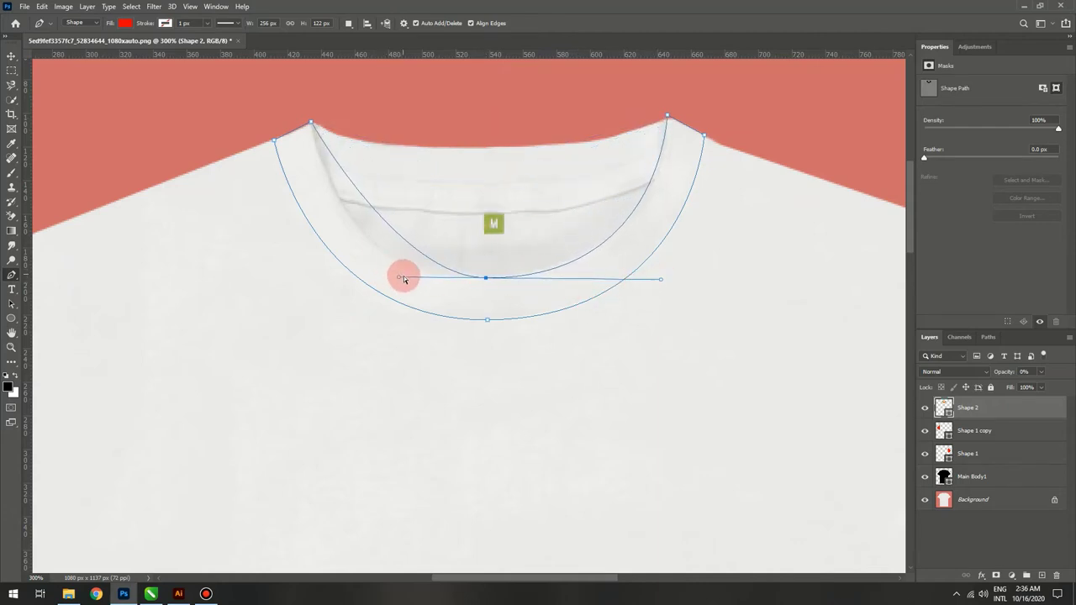
drag(401, 278, 342, 288)
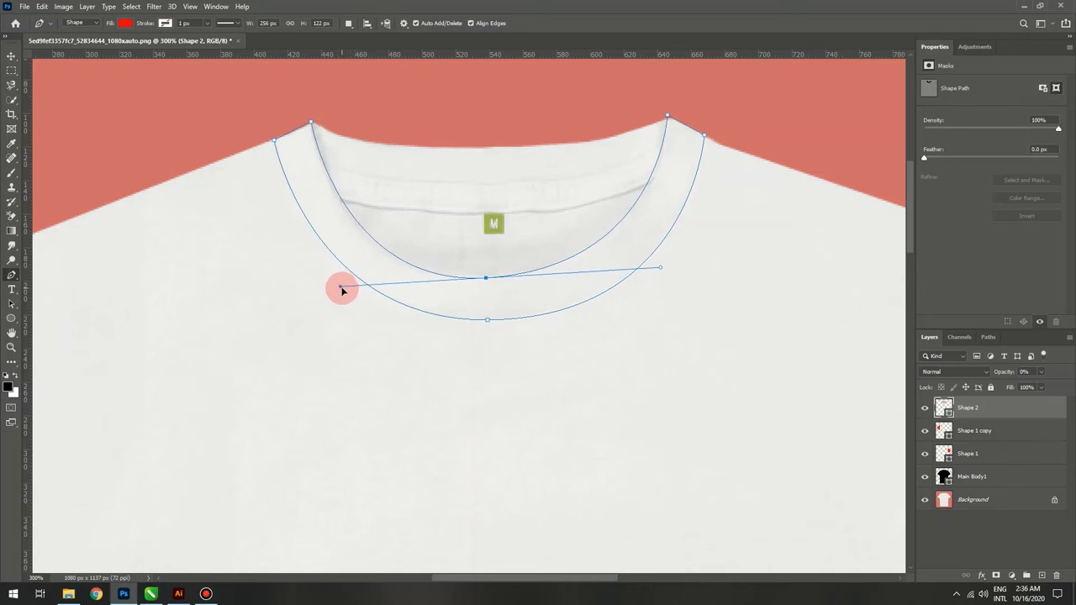
key(Return)
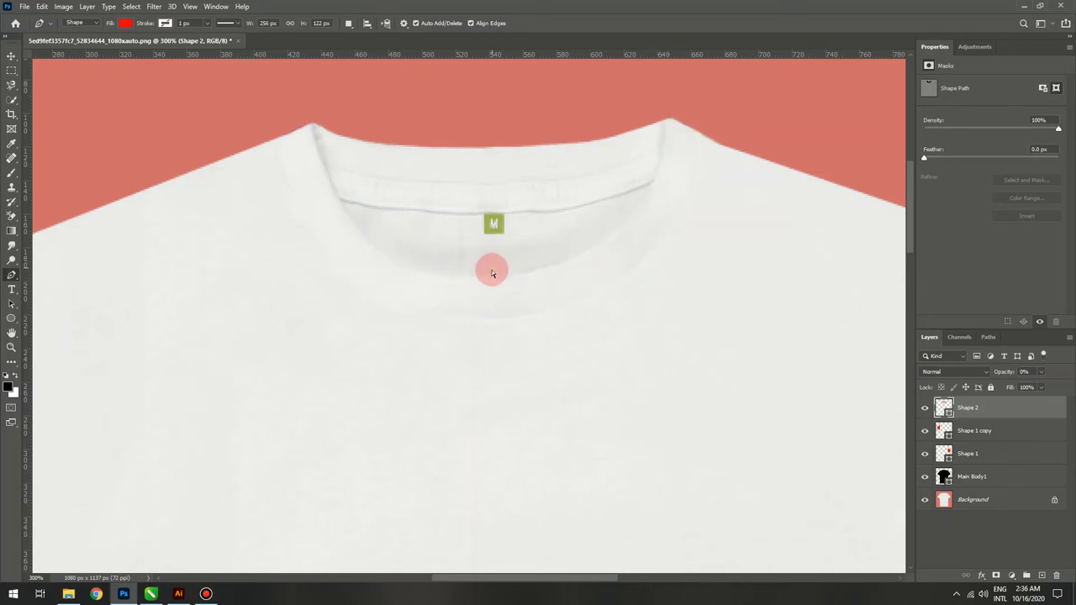
ctrl+click(489, 278)
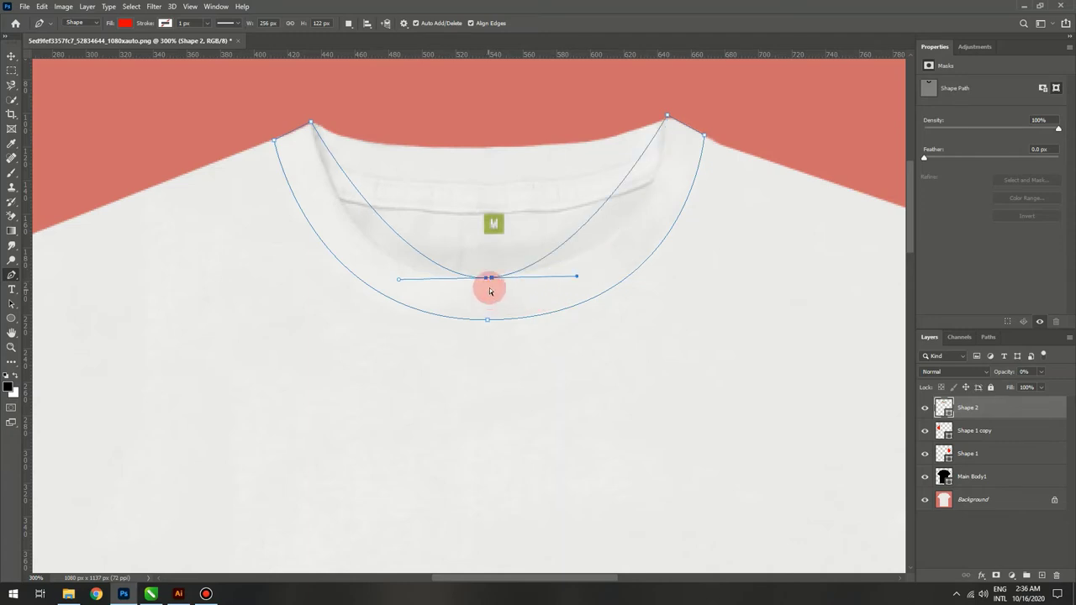
mouse_move(490, 283)
mouse_down()
mouse_move(674, 279)
mouse_move(665, 275)
mouse_up()
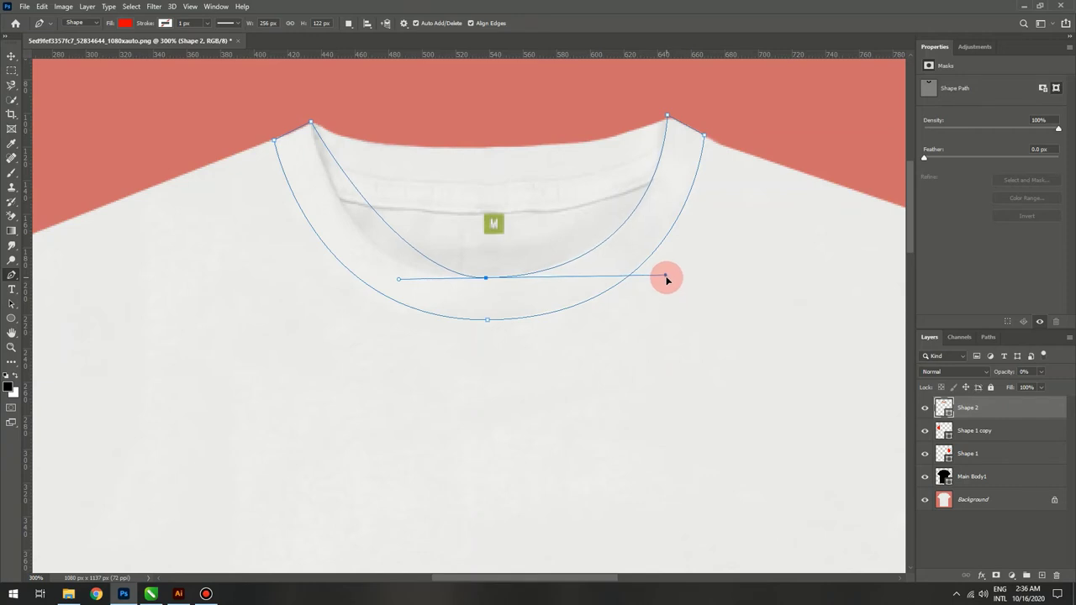
drag(488, 283, 488, 287)
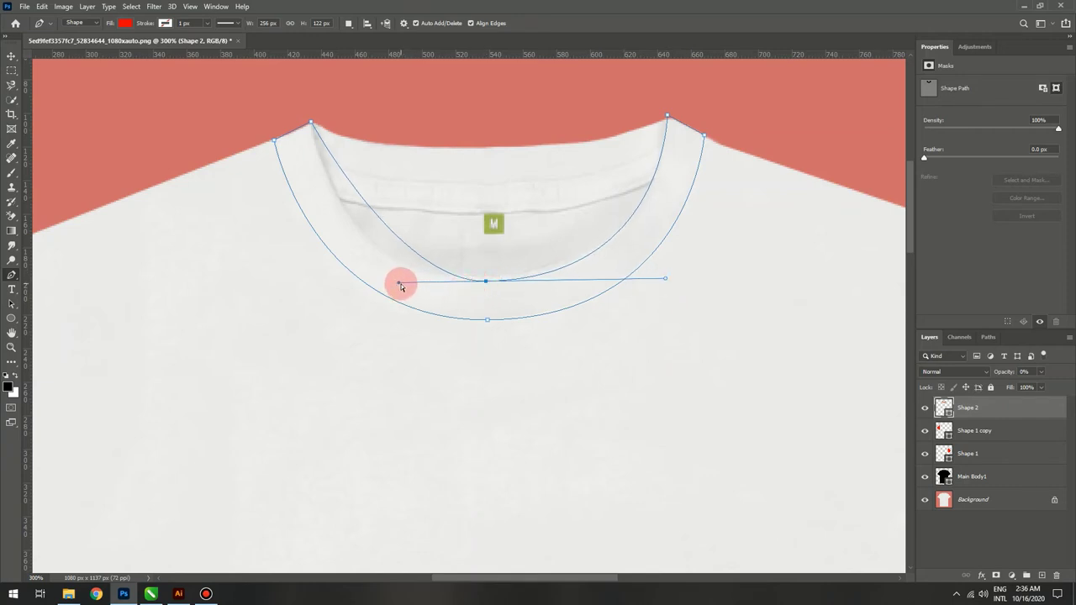
drag(400, 286, 342, 289)
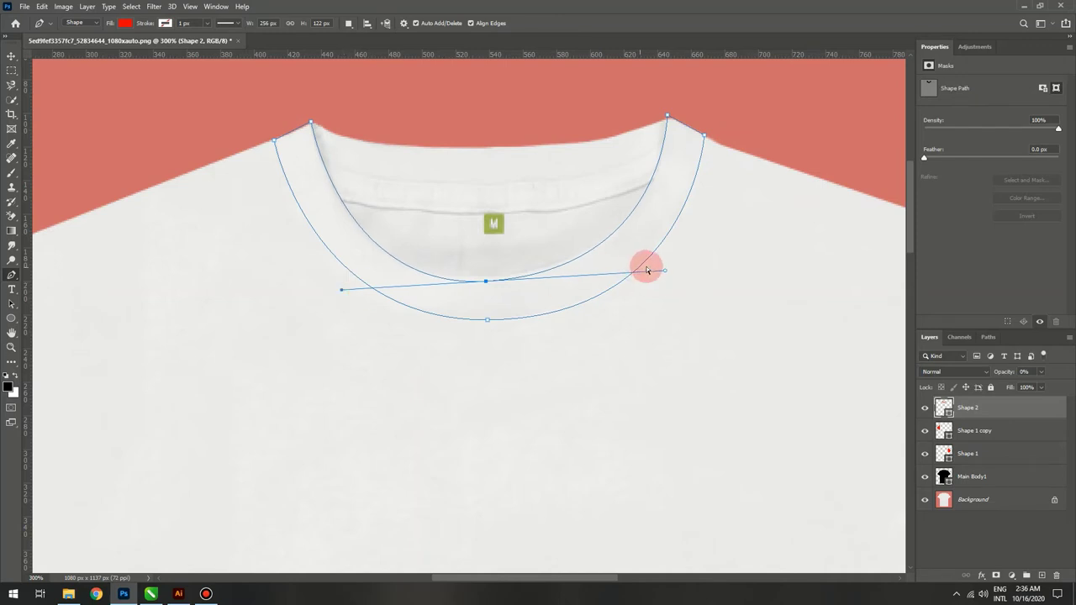
drag(664, 270, 677, 277)
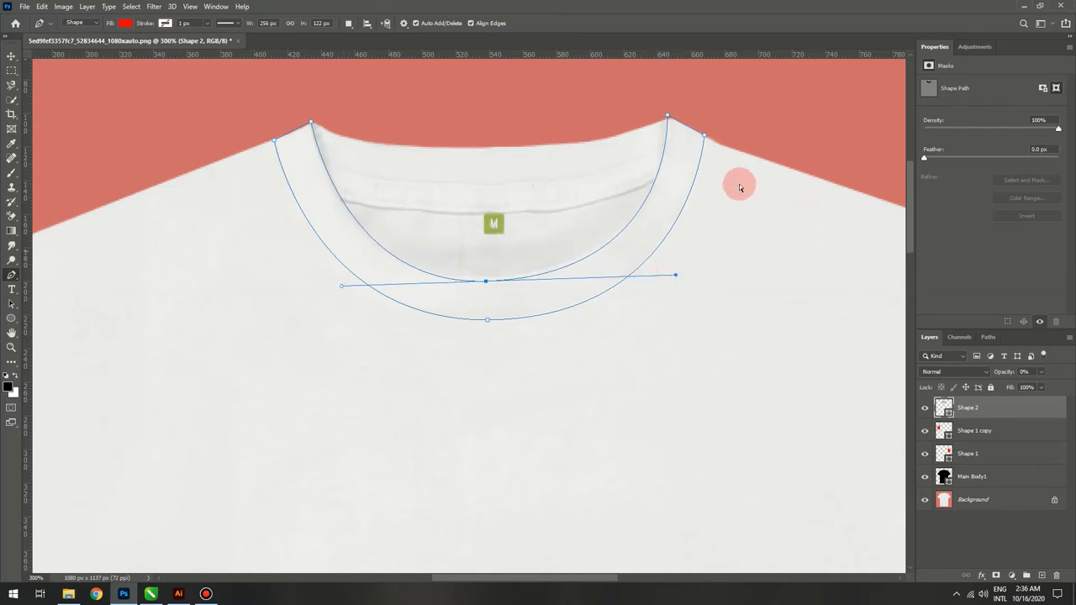
drag(376, 190, 383, 306)
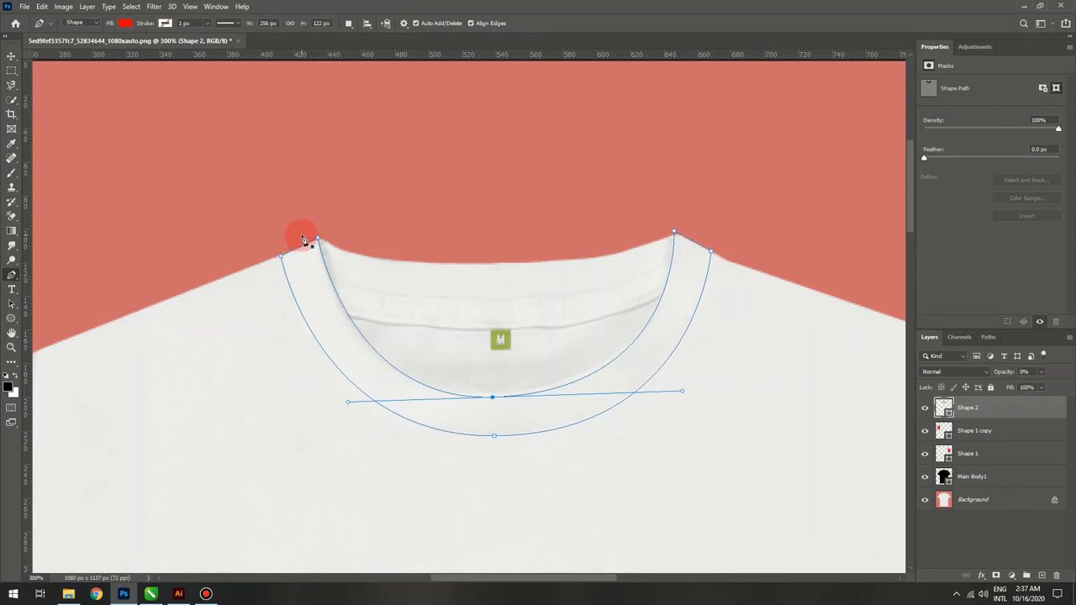
Step: Draw a rectangle over the back neck above the collar at 0% opacity
drag(301, 222, 309, 278)
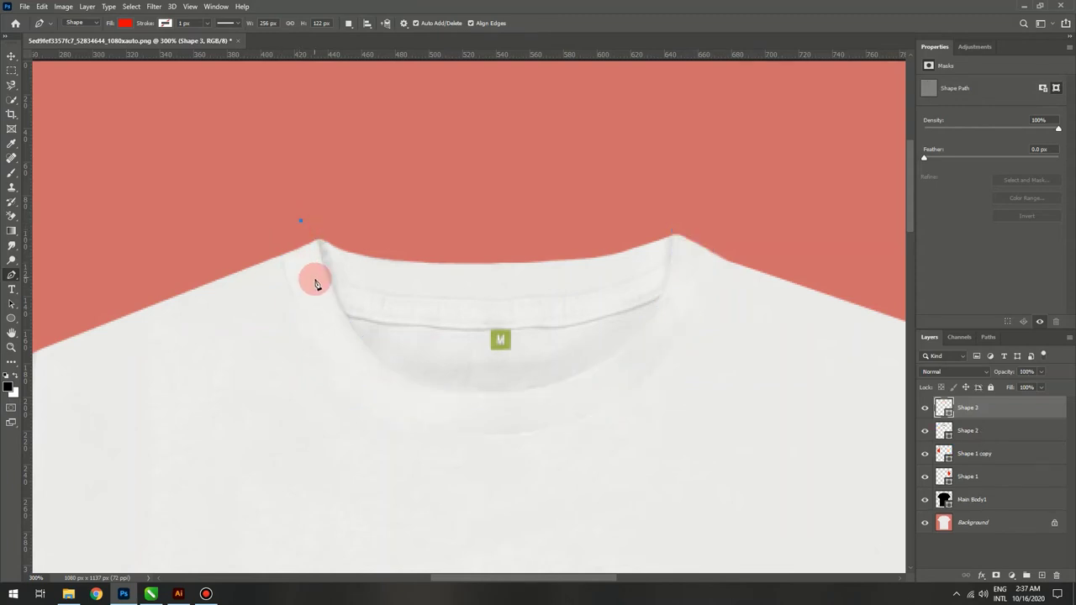
click(681, 279)
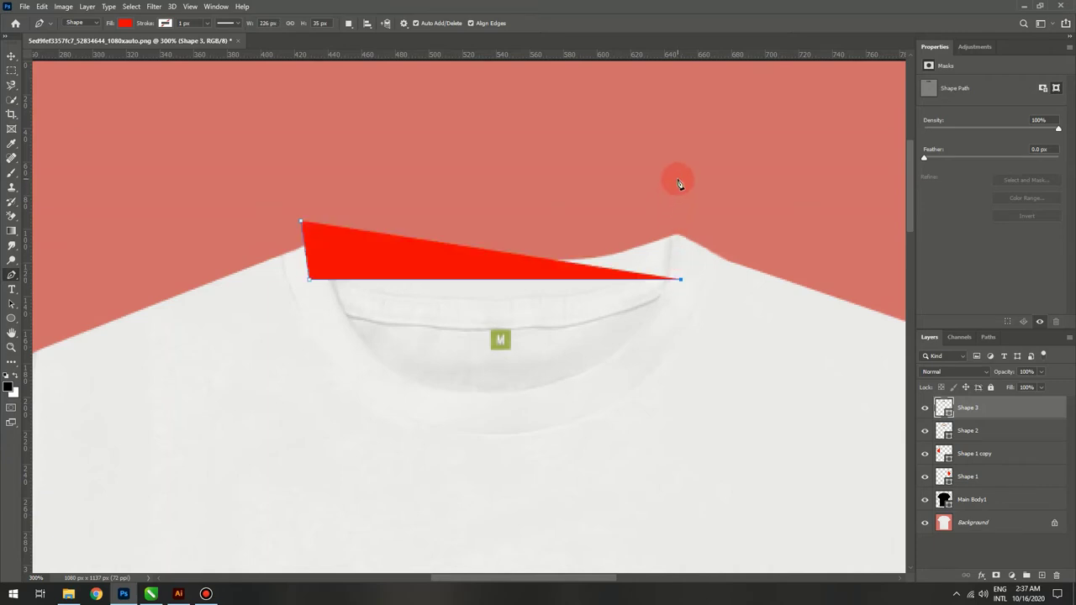
click(681, 217)
click(302, 221)
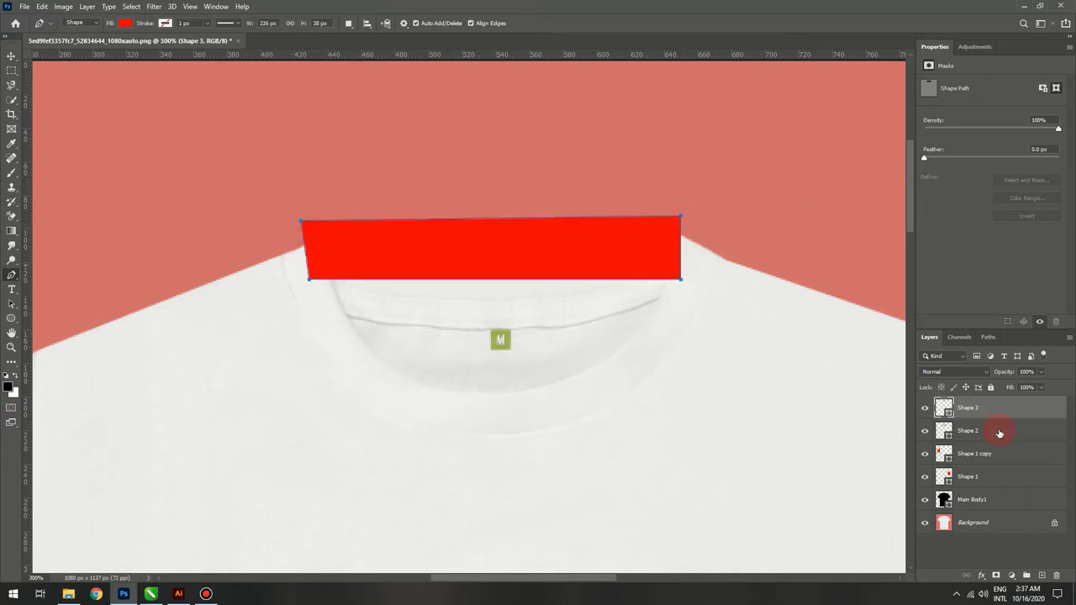
click(1046, 372)
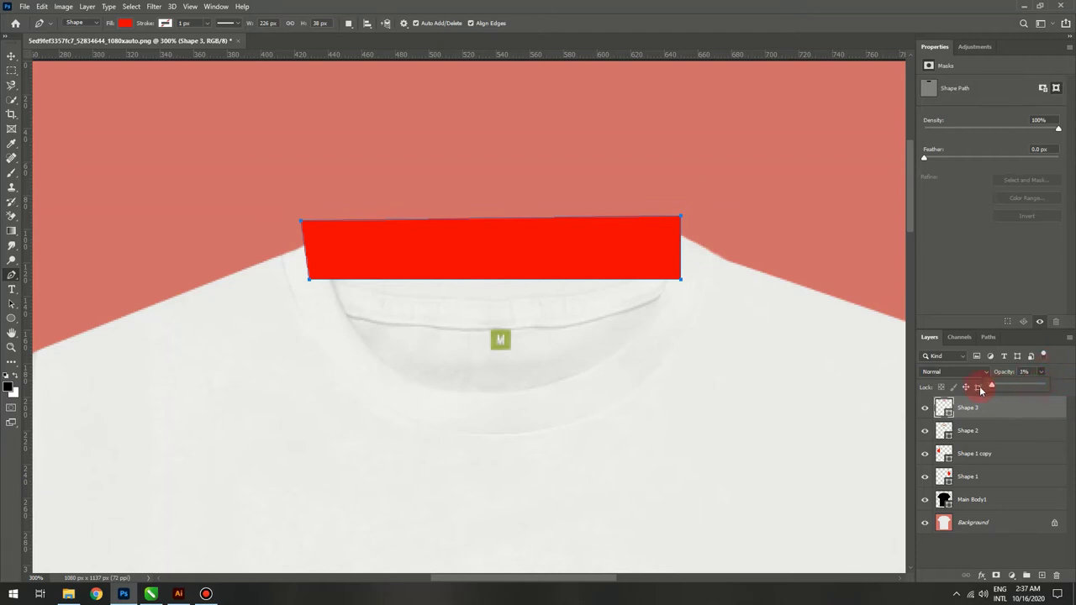
drag(981, 390, 967, 391)
Step: Bend the rectangle's bottom edge into a downward curve with a middle anchor
click(498, 279)
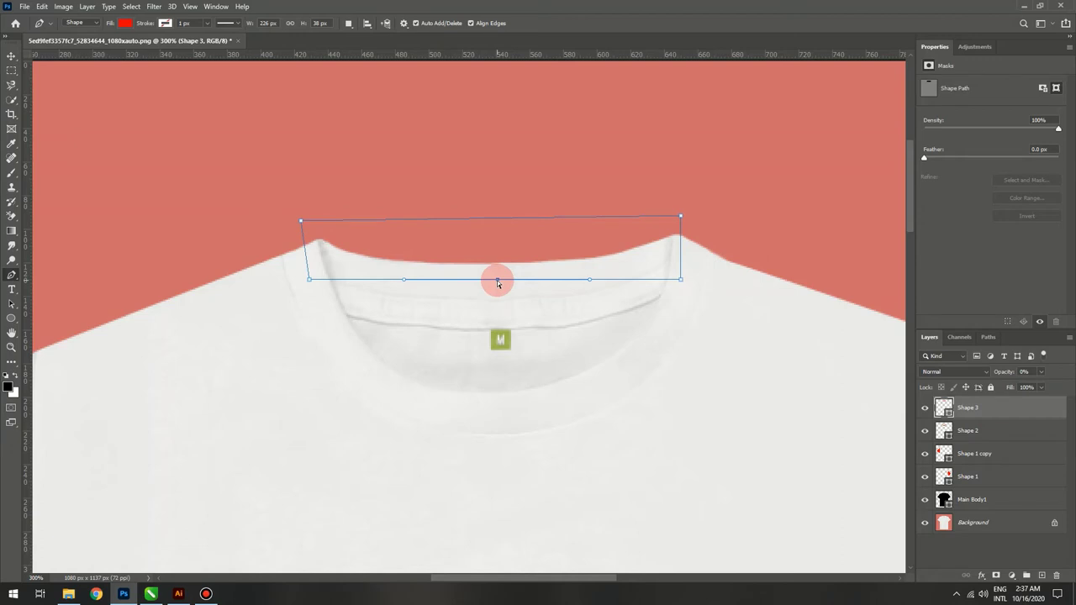
drag(497, 281, 498, 333)
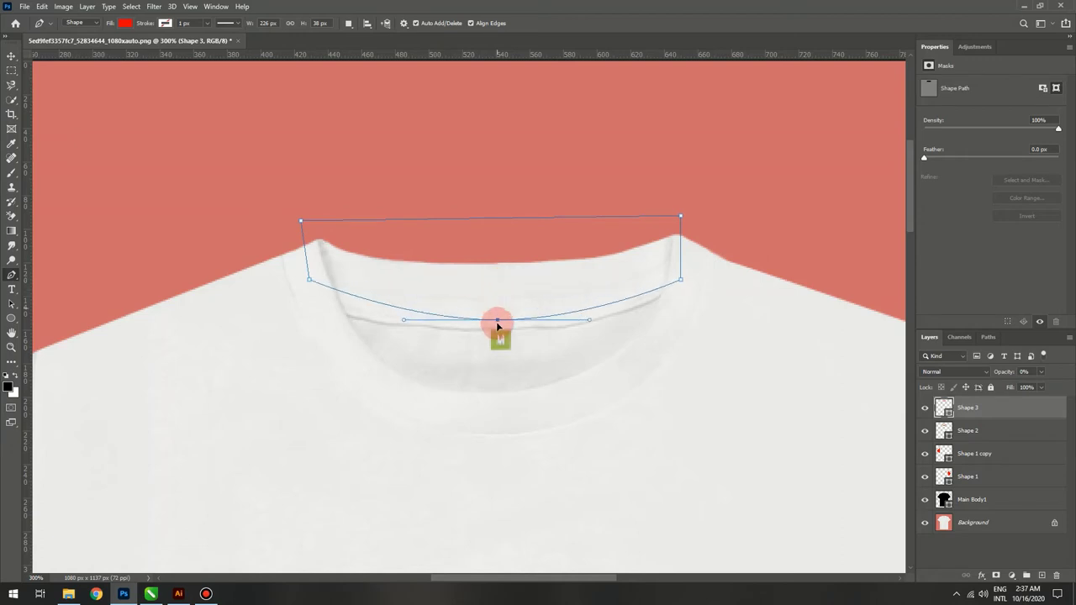
click(589, 333)
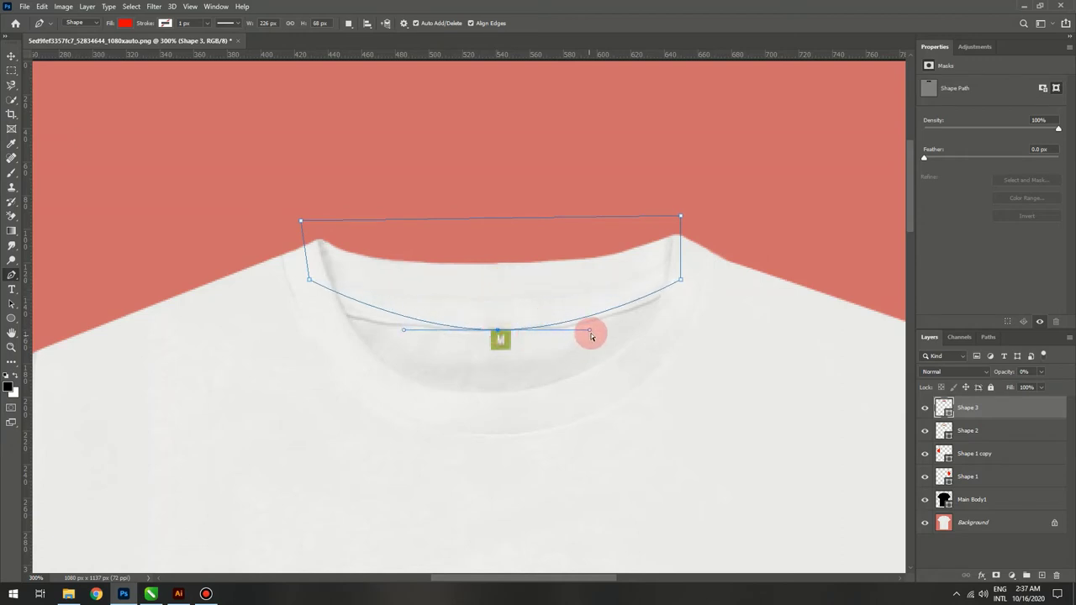
drag(589, 335, 609, 332)
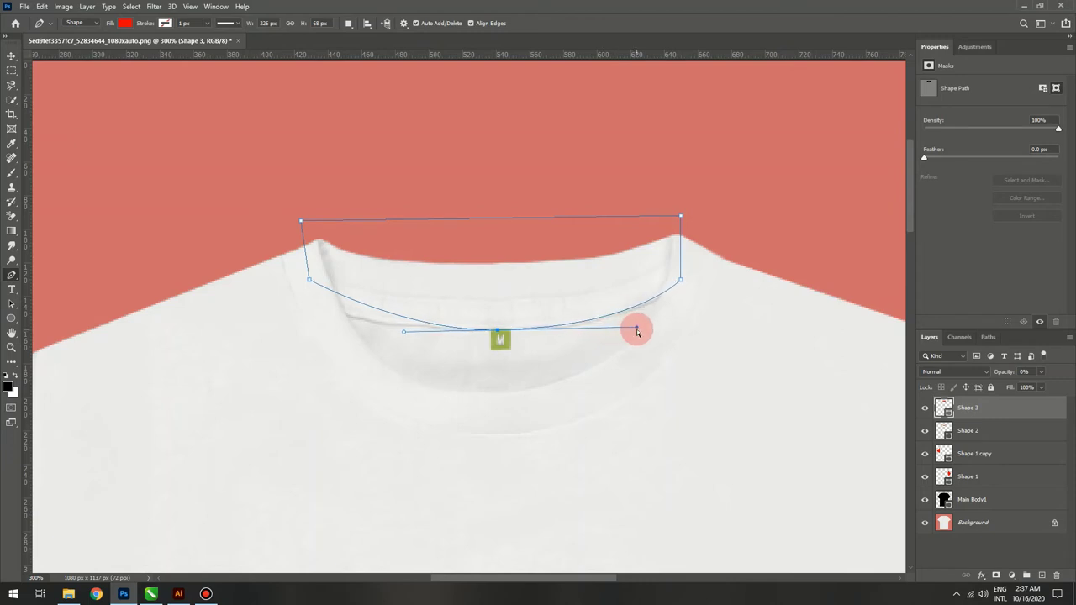
drag(403, 333, 317, 340)
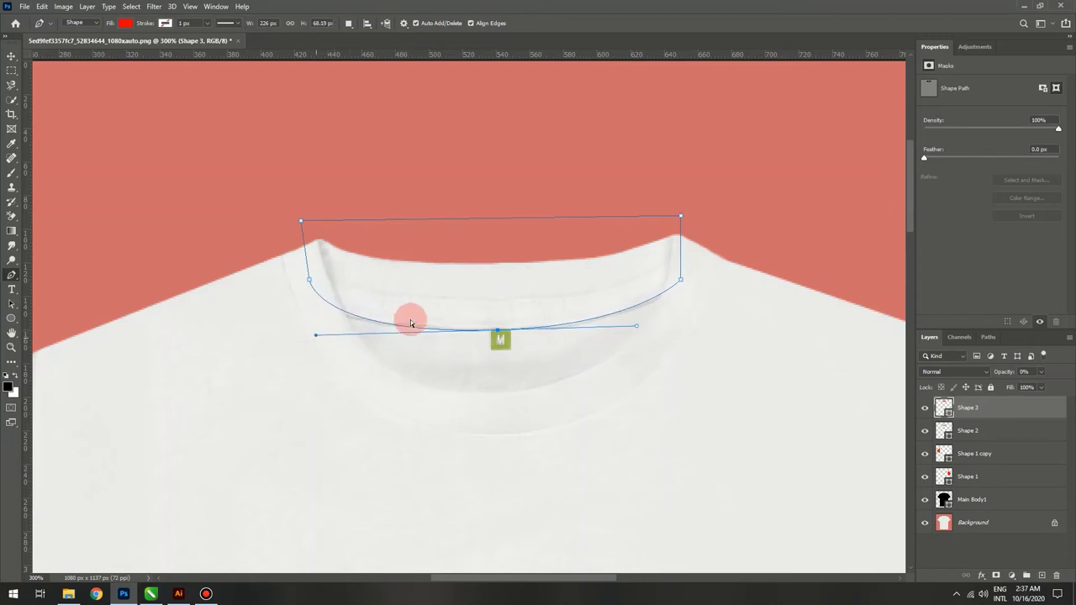
Step: Move the neck shape up 6 px, checking placement at 48% opacity, then restore 0%
click(10, 58)
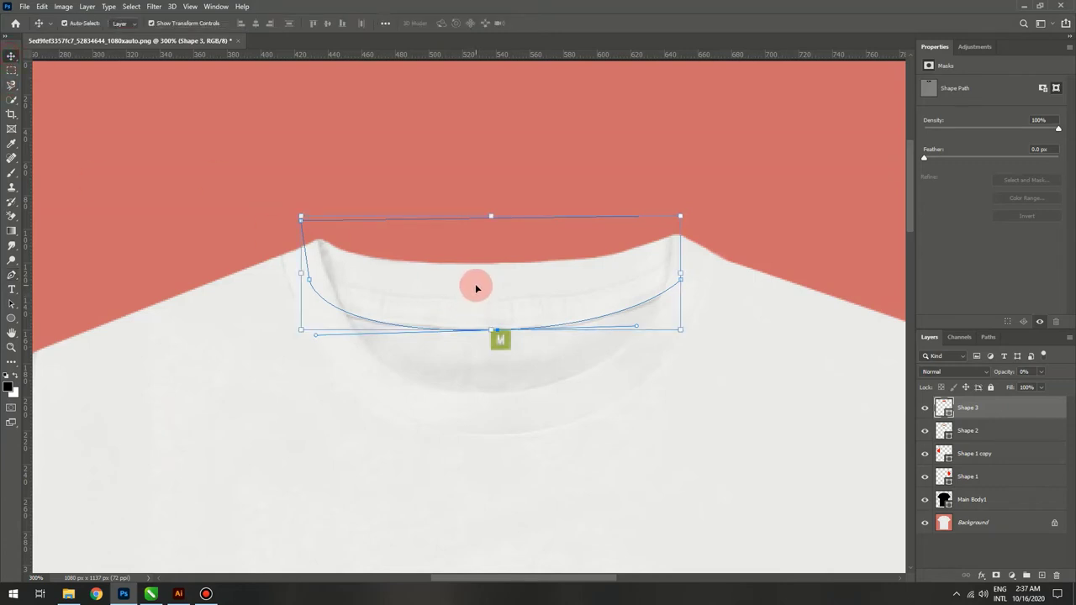
drag(476, 290, 476, 275)
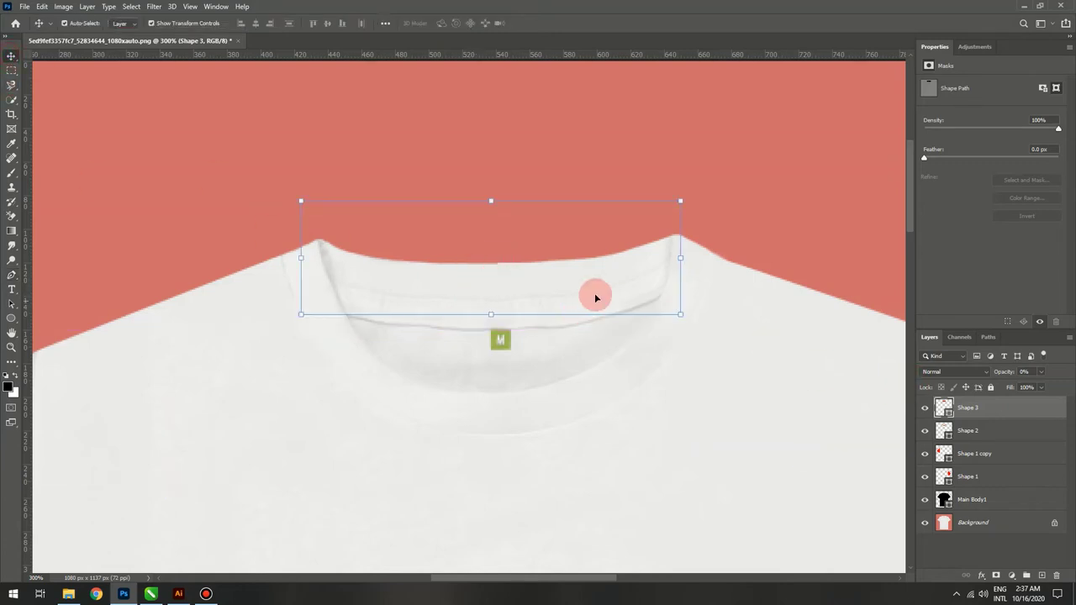
click(1043, 373)
drag(1034, 387, 1040, 387)
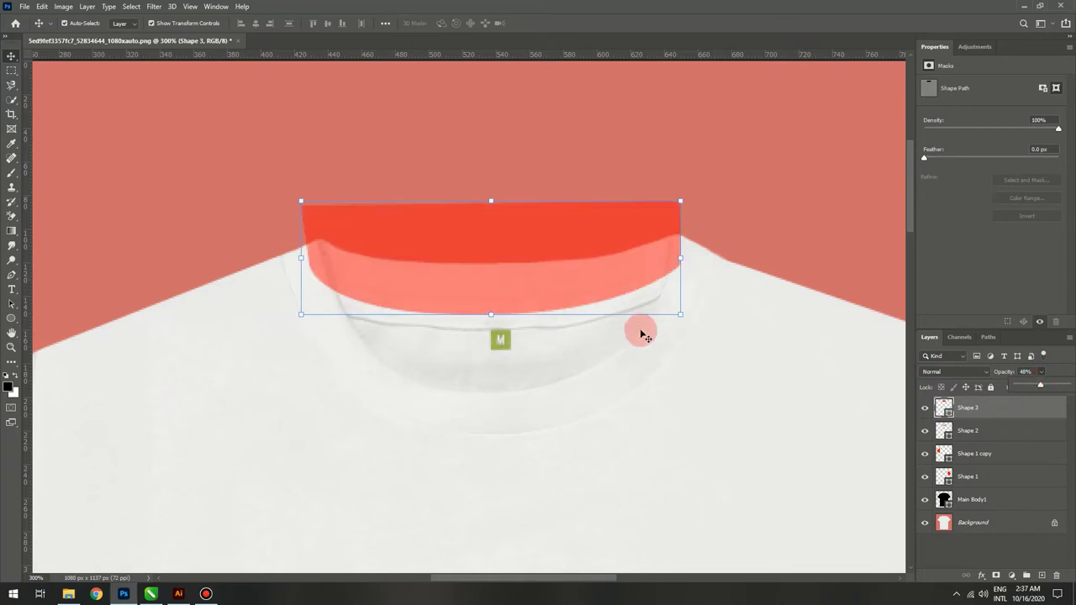
drag(588, 293, 588, 280)
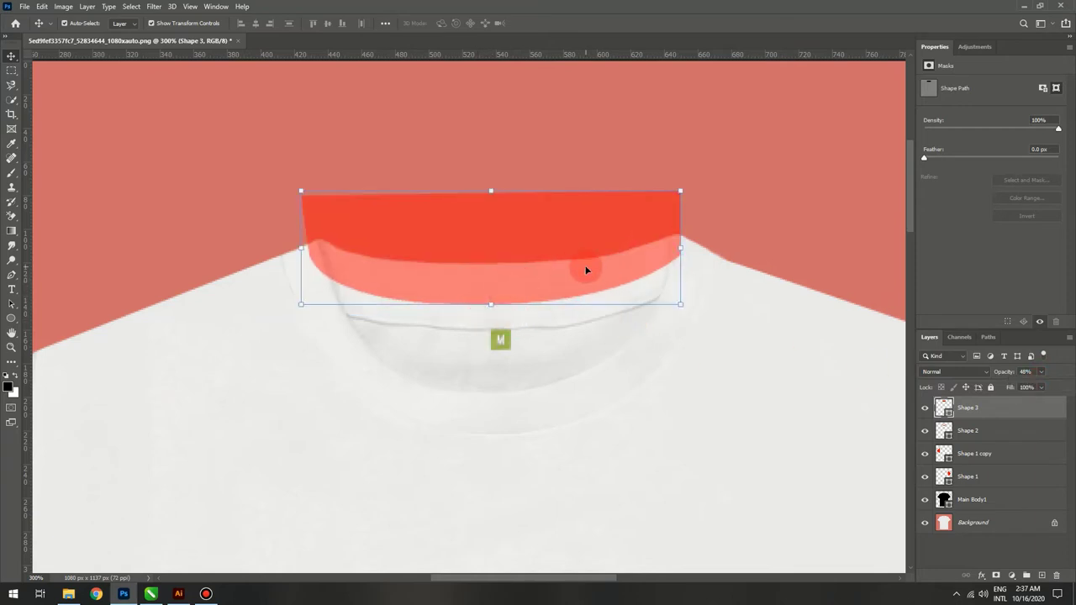
click(1042, 371)
drag(999, 390, 960, 395)
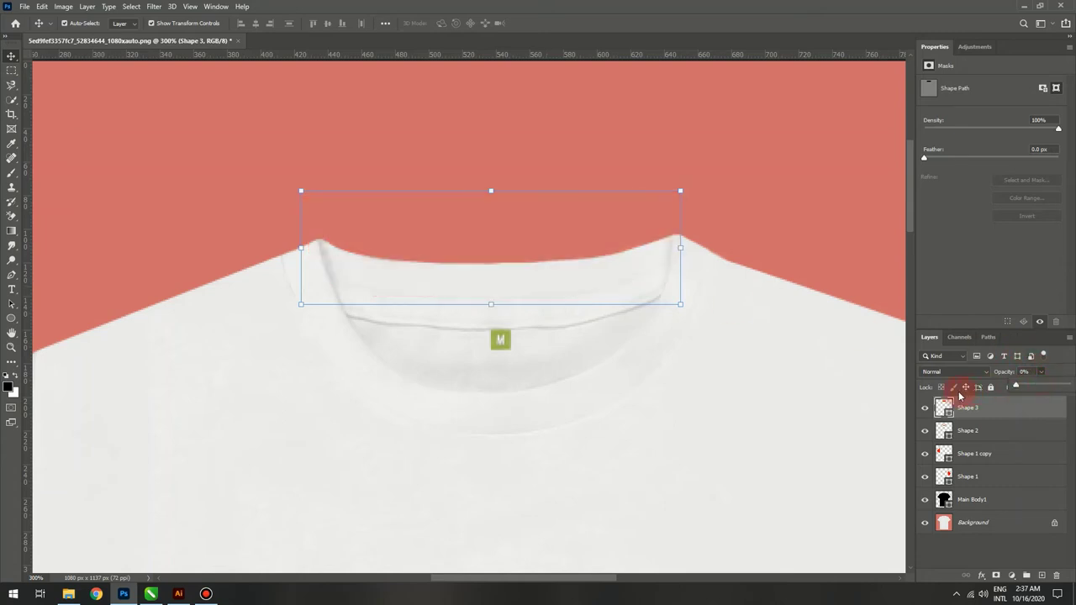
click(988, 432)
click(1000, 455)
text(ARm 1)
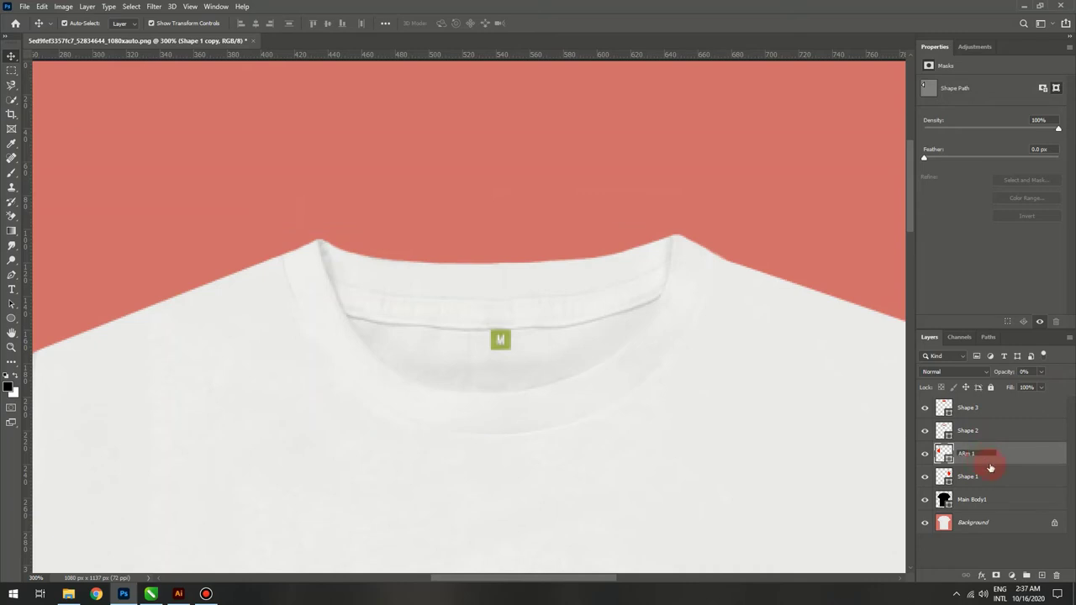
Step: Commit the 'ARm 1' sleeve name and rename the front collar layer 'Neck Front'
key(Return)
click(971, 479)
text(Arm 2)
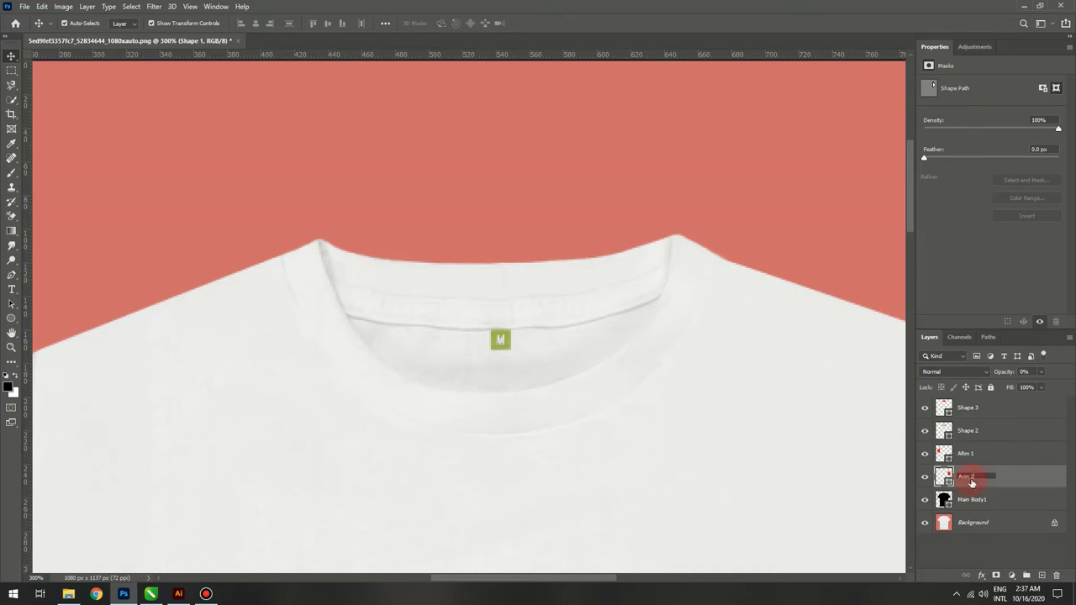
click(960, 433)
text(Neck Fro)
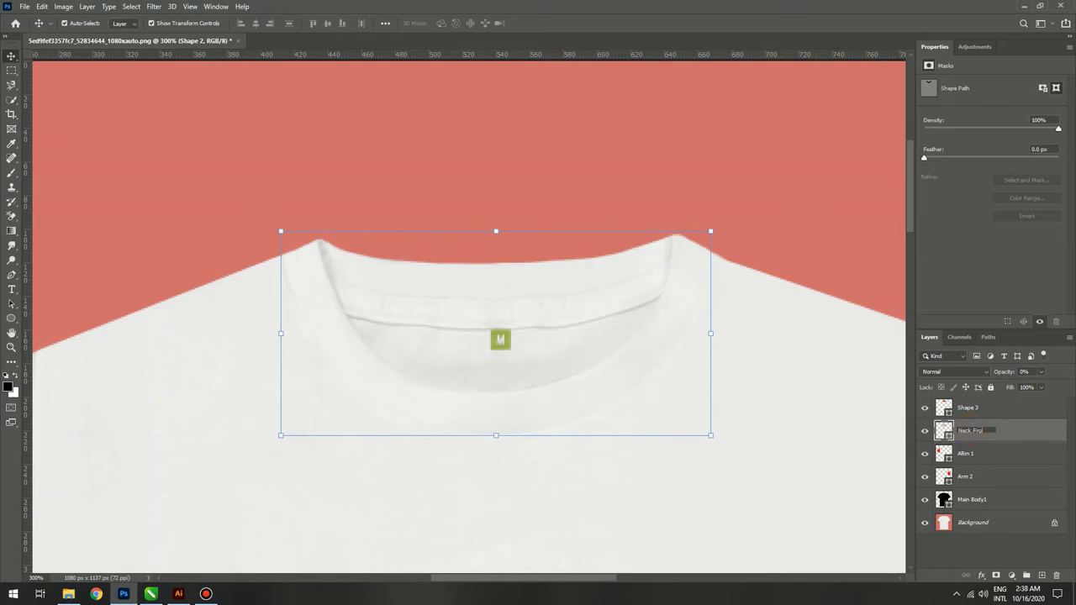
text(nt)
key(Return)
click(972, 431)
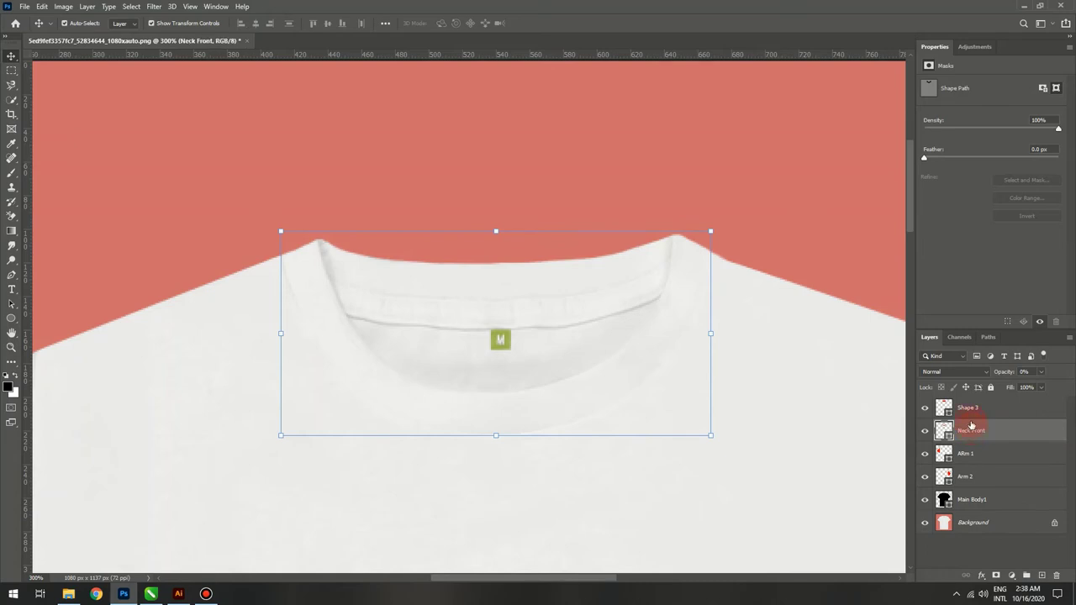
Step: Rename the back collar layer 'Neck back' and zoom out to the full shirt
double_click(968, 407)
text(Neck back)
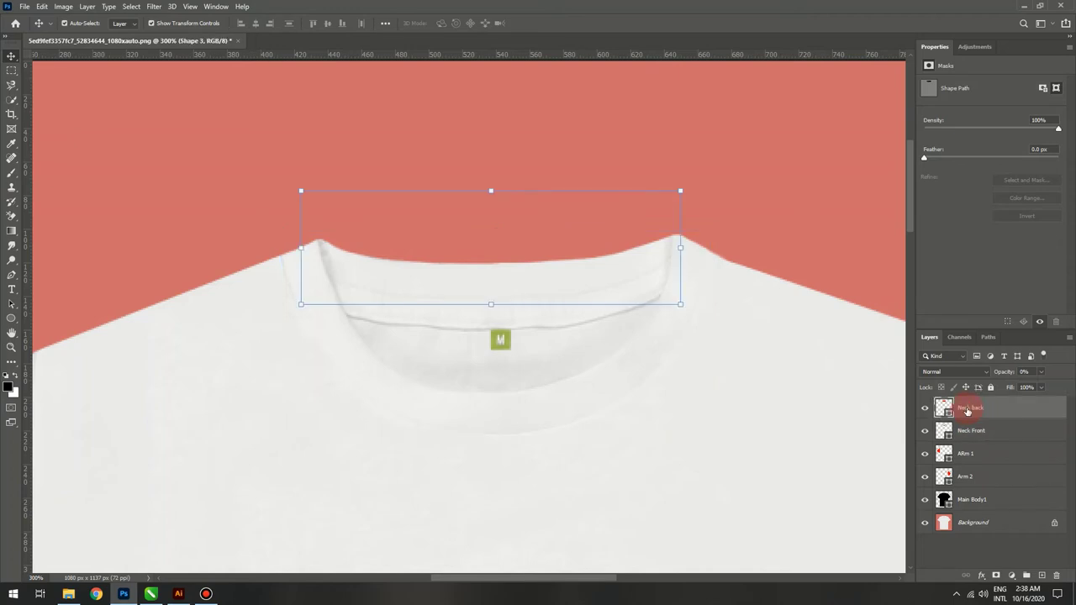
key(Return)
key(ctrl+minus)
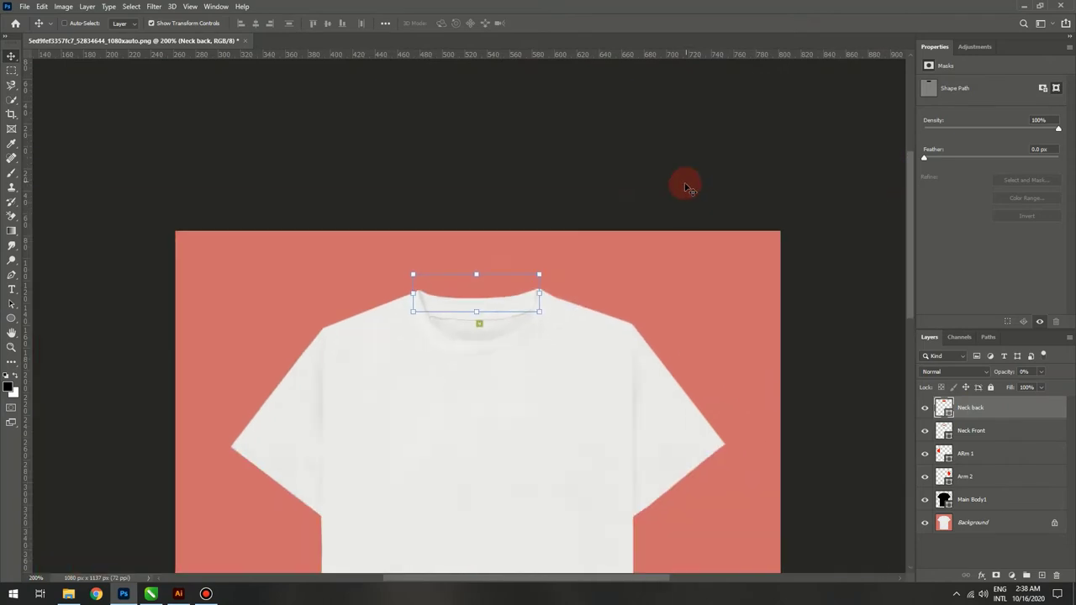
key(ctrl+minus)
key(ctrl+minus)
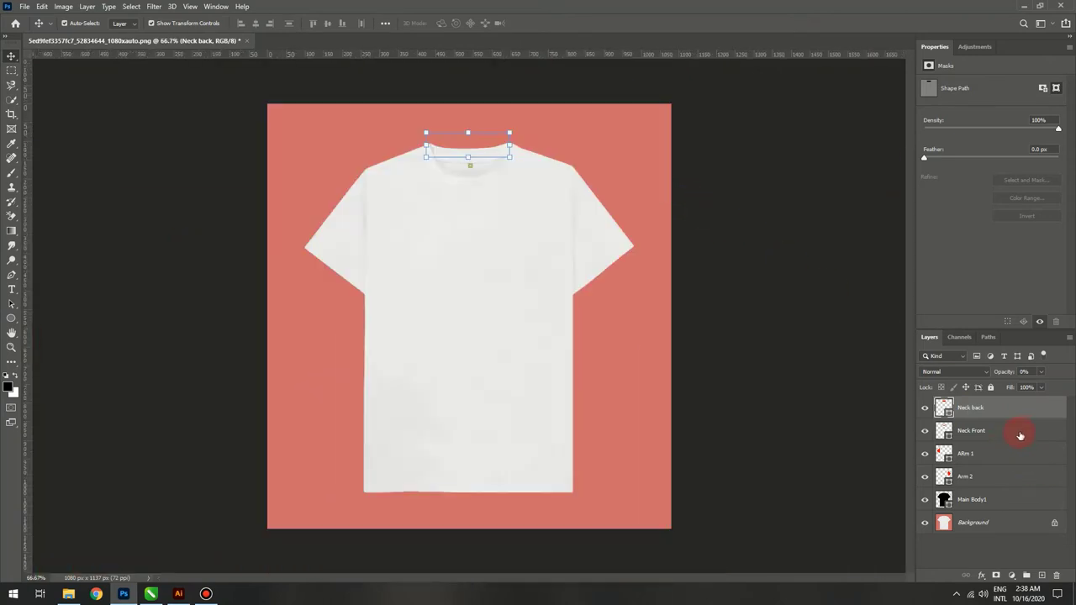
click(1004, 478)
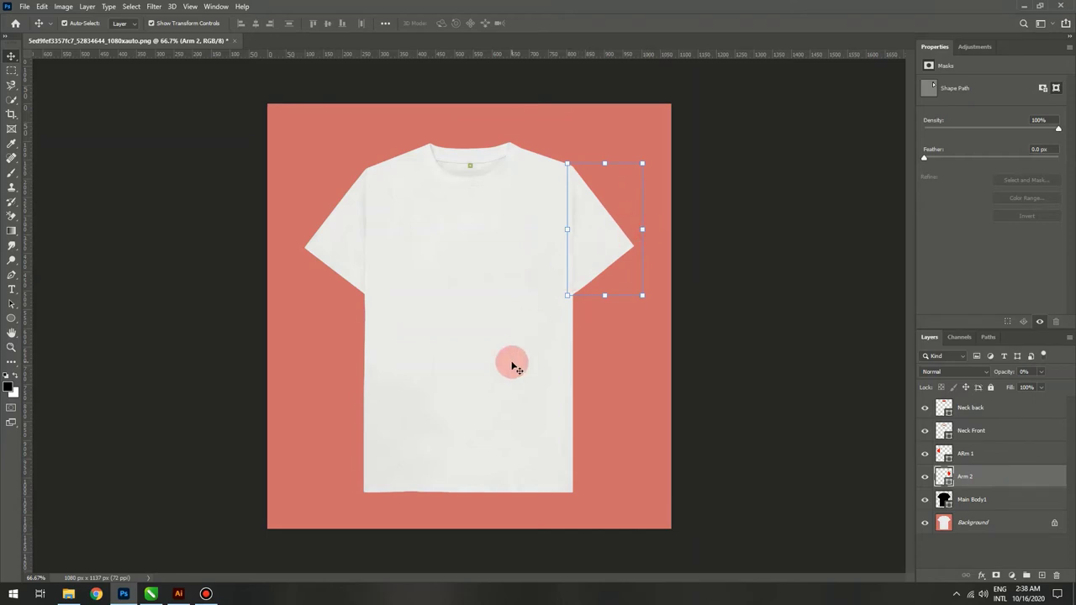
Step: Raise the Main Body1 and Arm 2 layers to 100% opacity
click(1014, 505)
click(1042, 372)
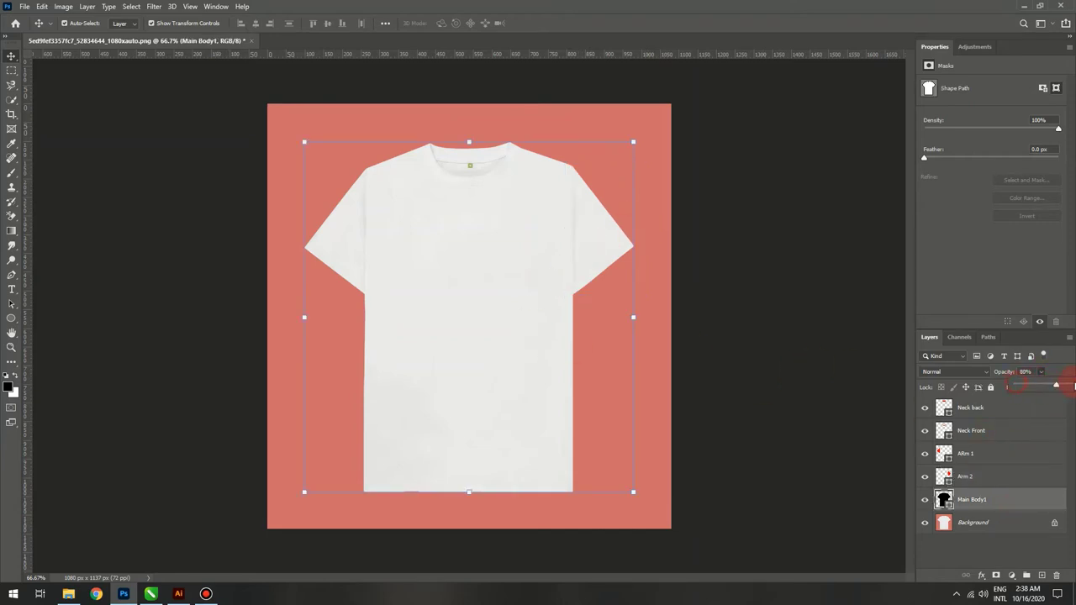
drag(1074, 386, 1068, 385)
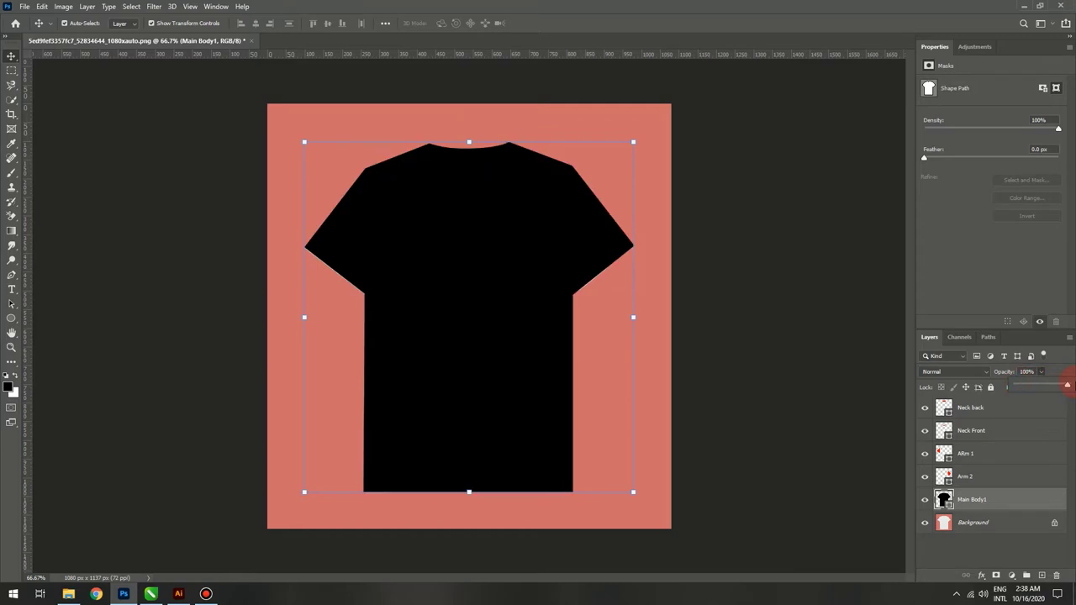
click(999, 478)
click(1040, 373)
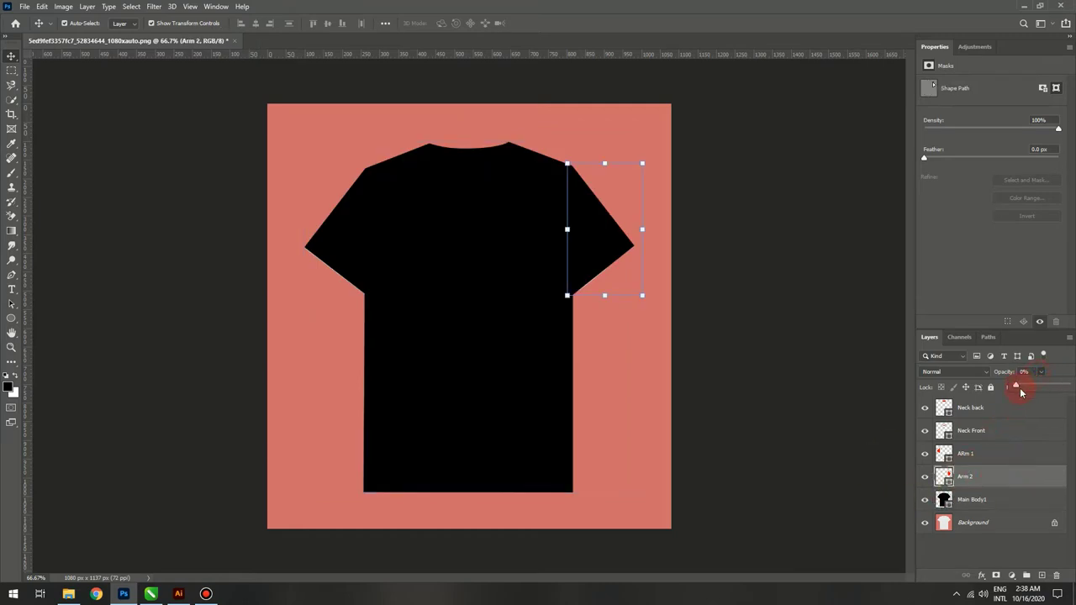
drag(1070, 386, 1073, 386)
Step: Zoom in on the red right sleeve and toggle it off and on to check the body edge
click(772, 392)
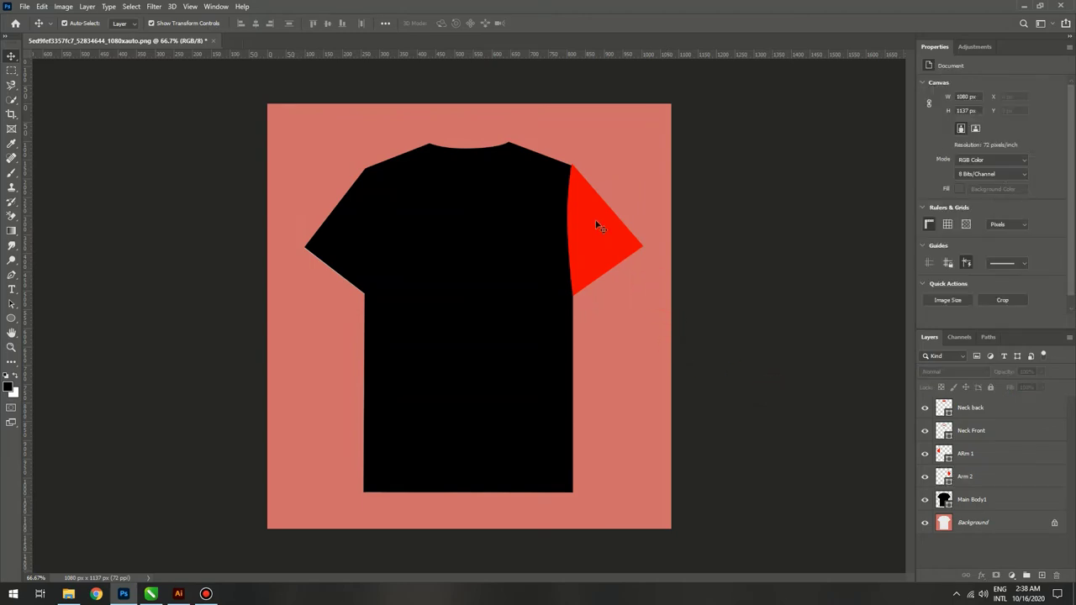
scroll(571, 173, up, 3)
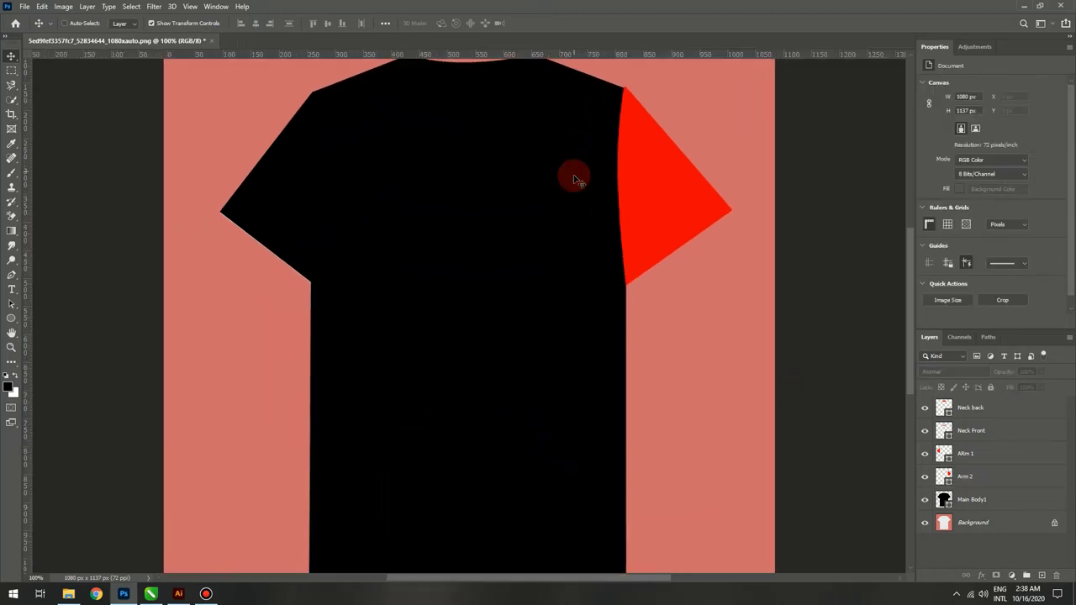
drag(640, 261, 491, 442)
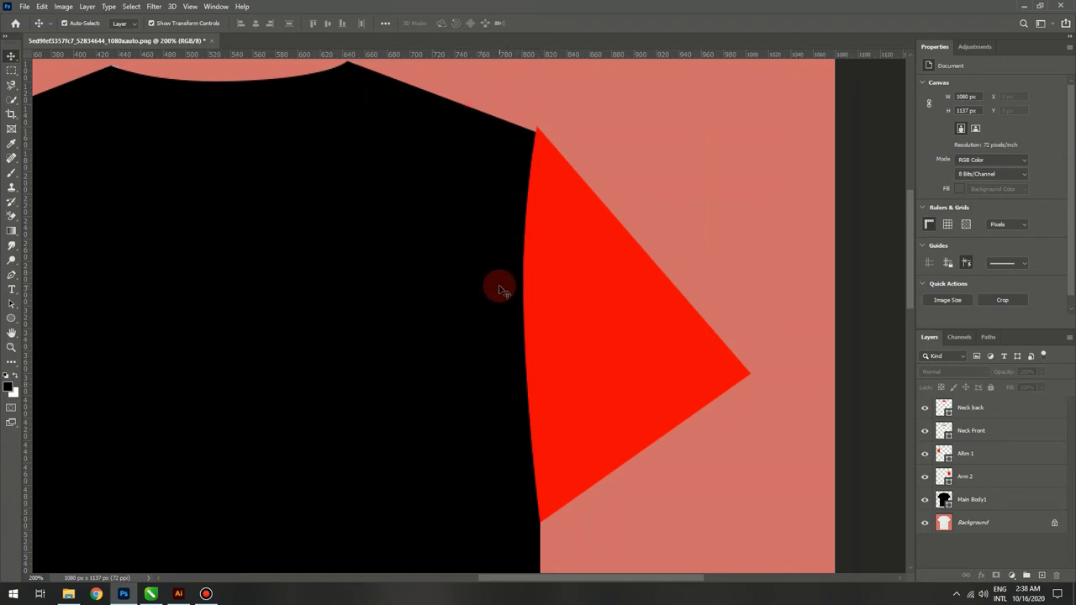
click(978, 502)
click(925, 477)
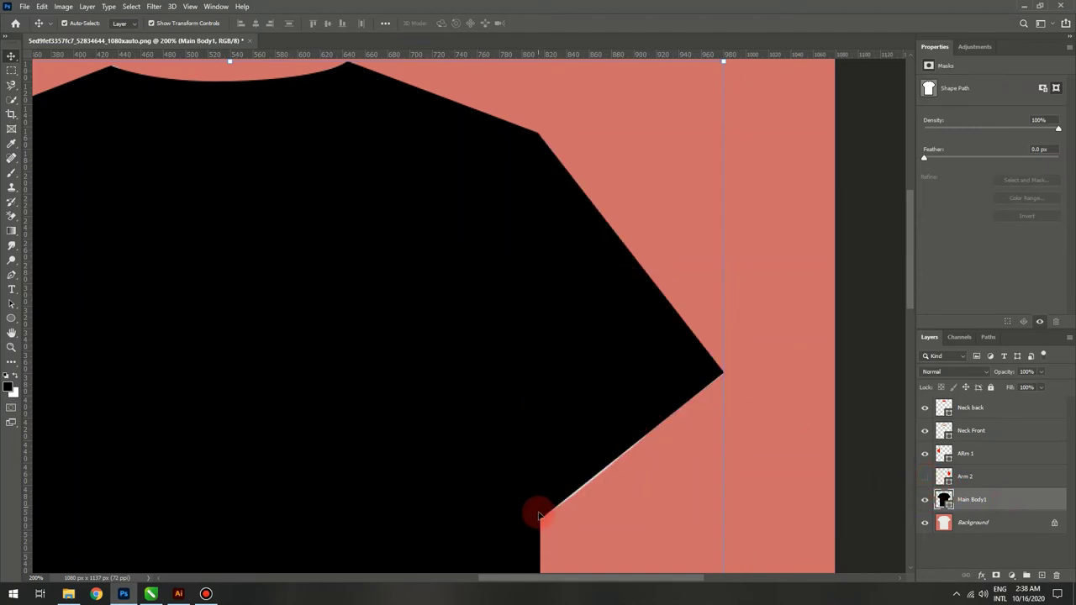
click(925, 476)
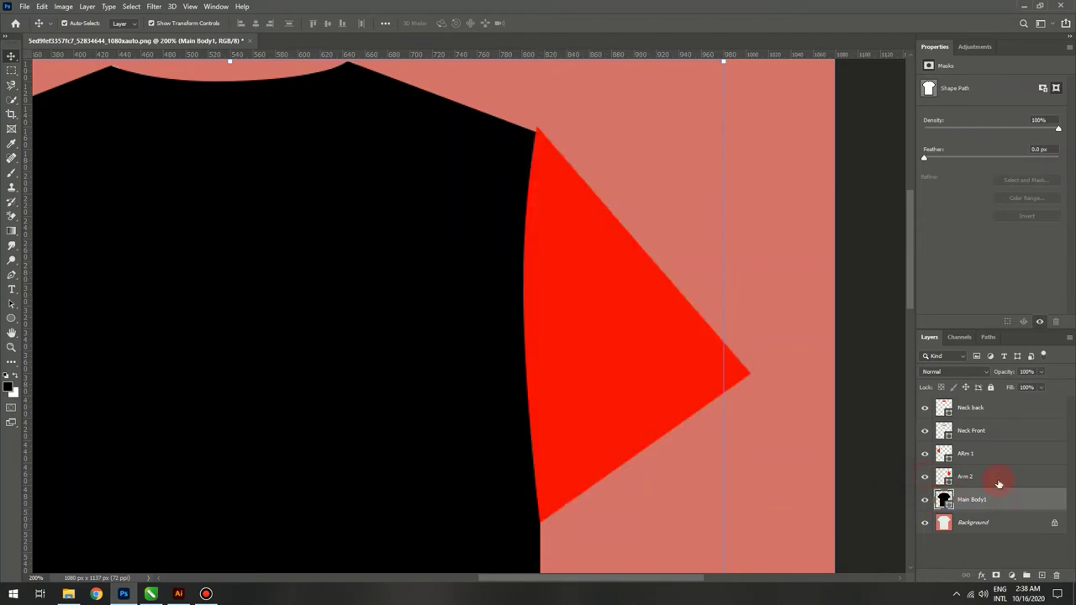
click(1012, 477)
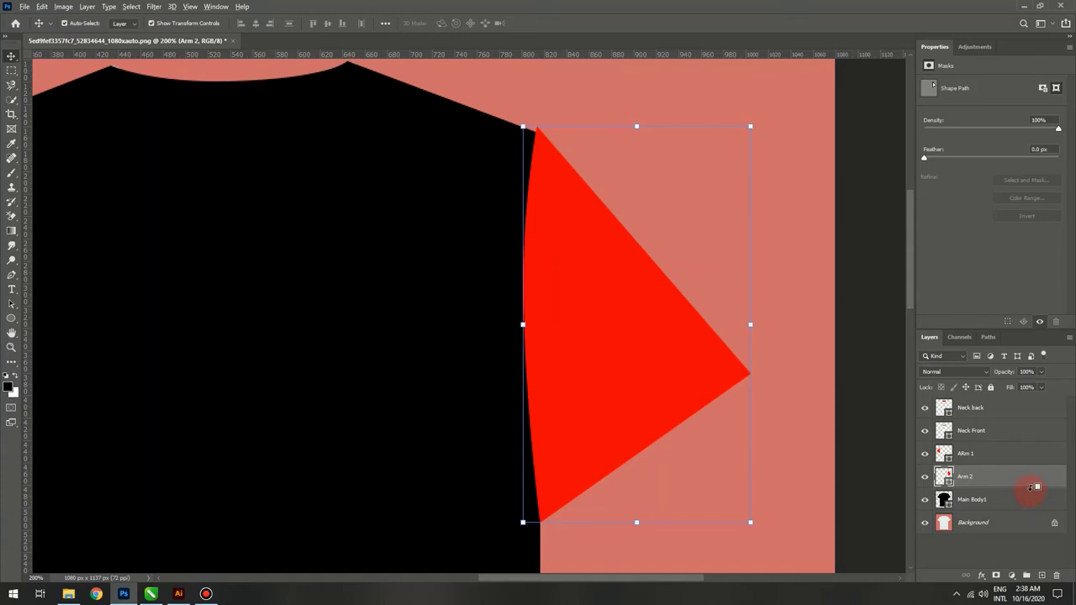
Step: Clip Arm 2 to Main Body1 and move ARm 1 into the clipped stack at 100% opacity
alt+click(1032, 488)
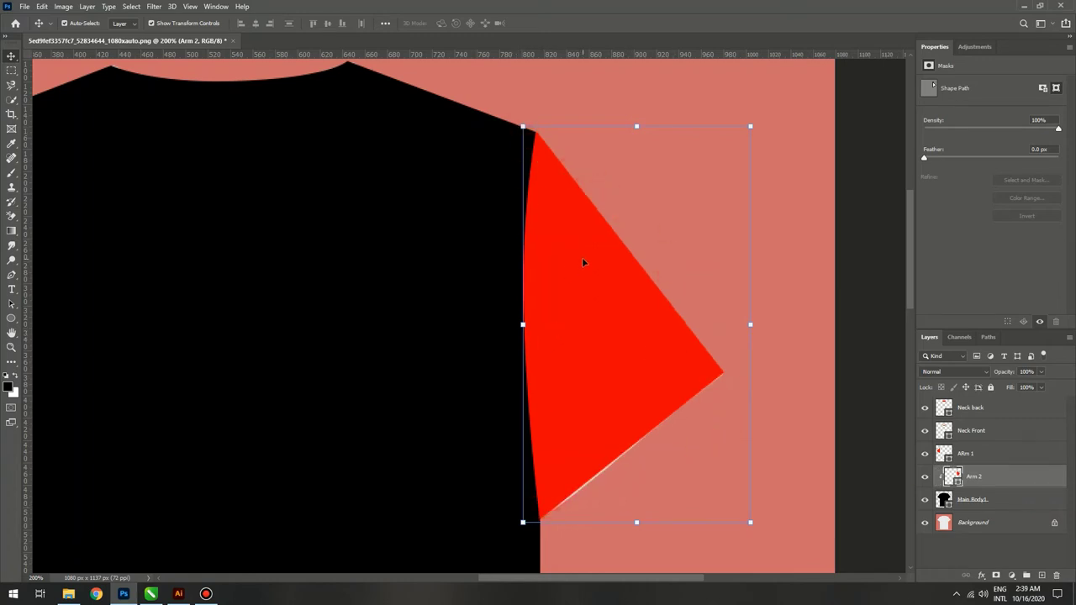
click(634, 99)
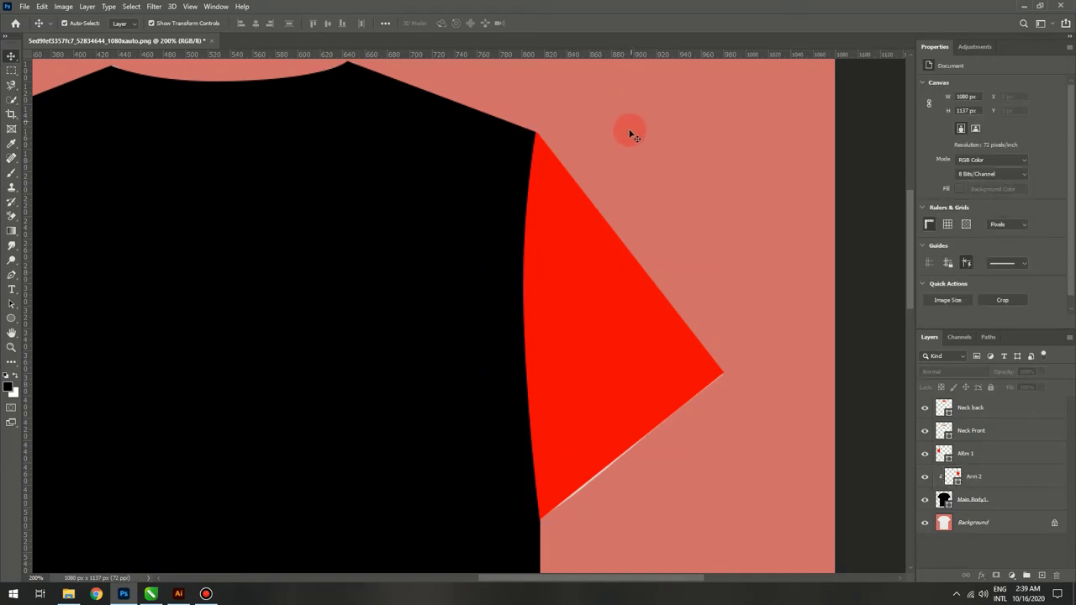
key(ctrl+minus)
key(ctrl+minus)
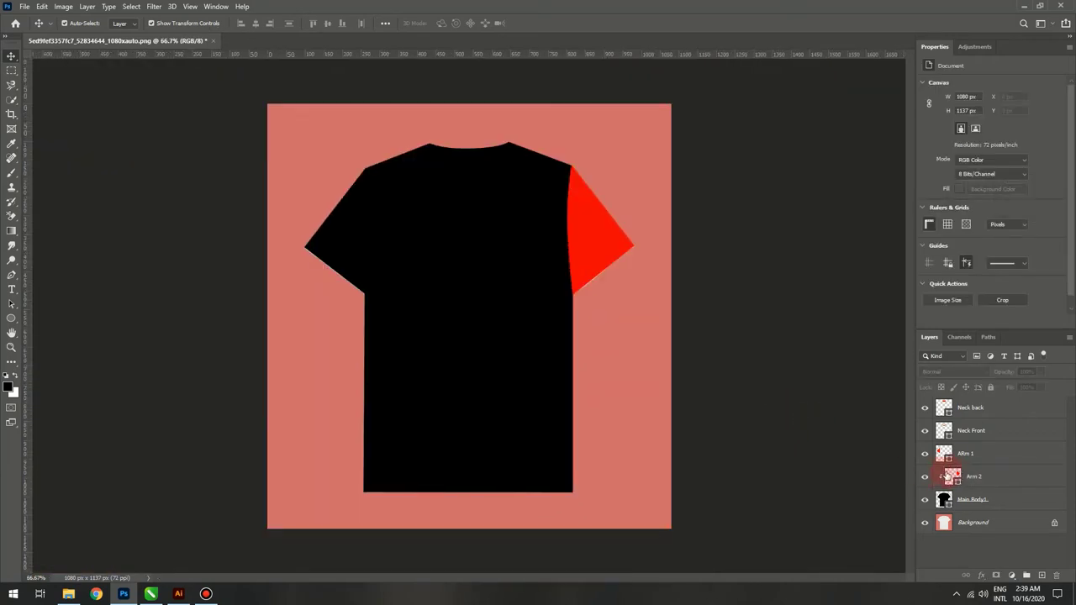
click(1011, 458)
drag(1020, 464, 1015, 490)
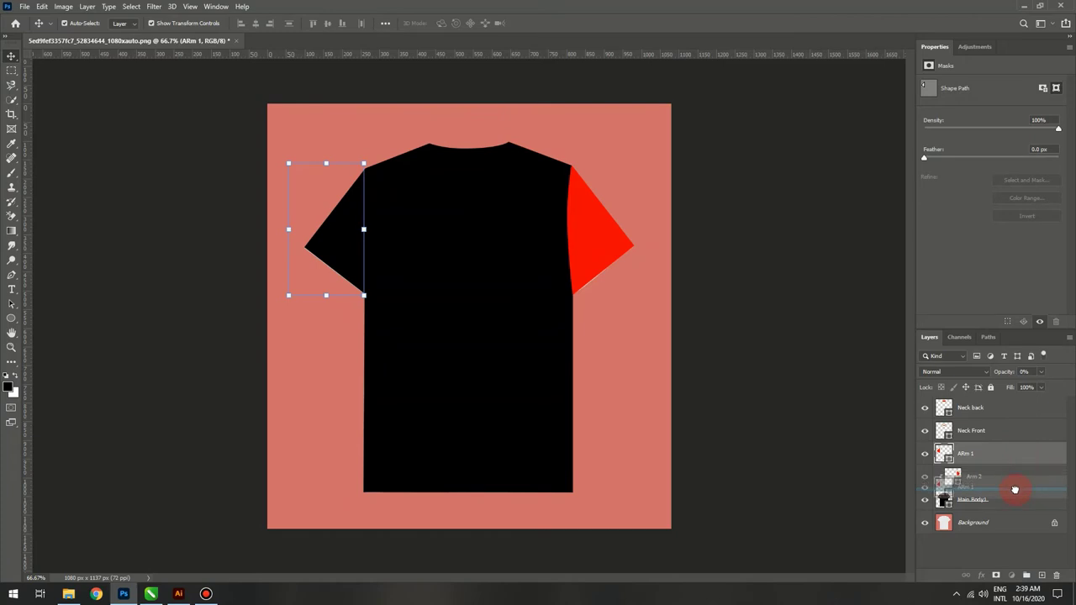
drag(1014, 489, 1015, 491)
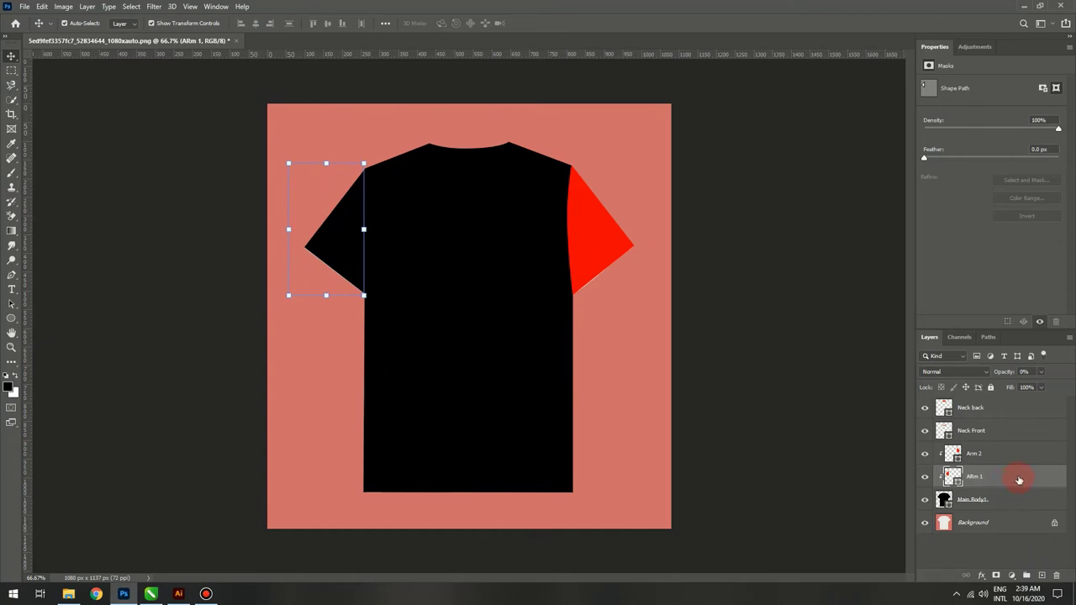
click(1042, 375)
drag(1061, 390, 1072, 385)
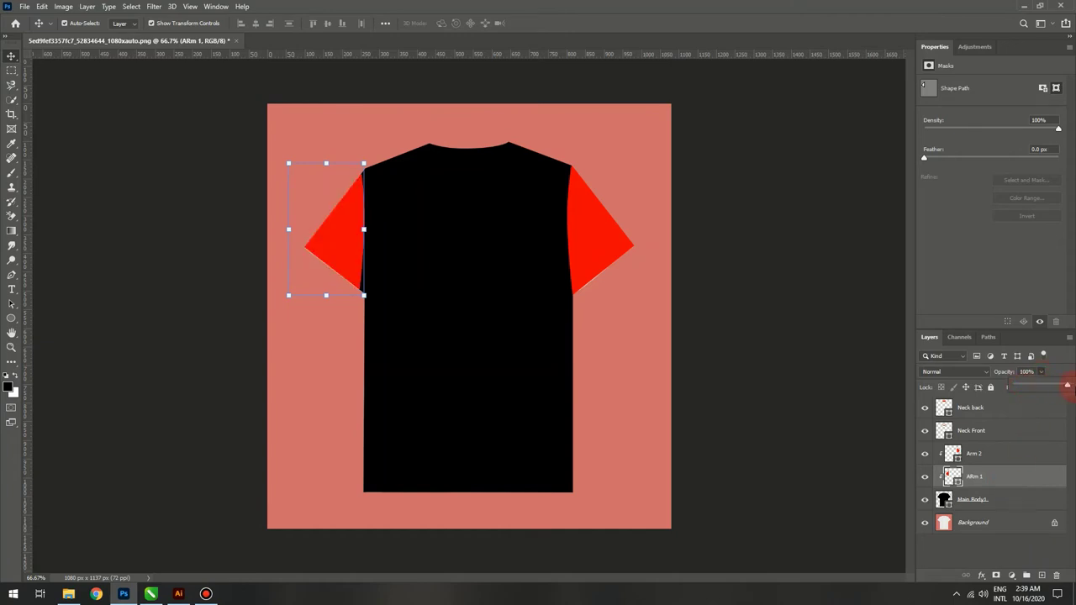
Step: Move Neck Front and Neck back into the clipped stack below ARm 1
click(1004, 458)
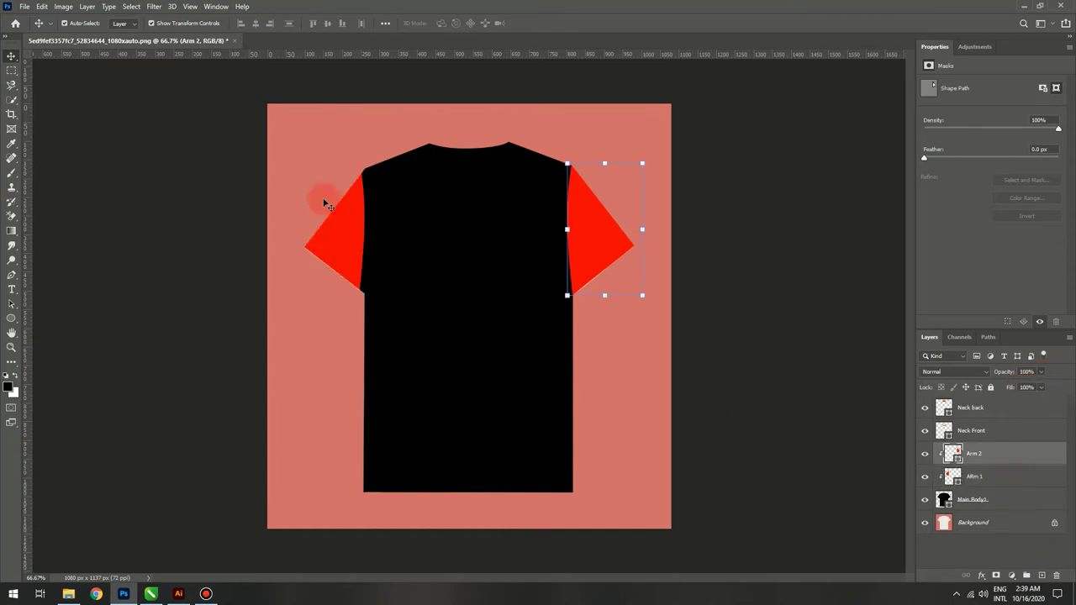
click(1023, 438)
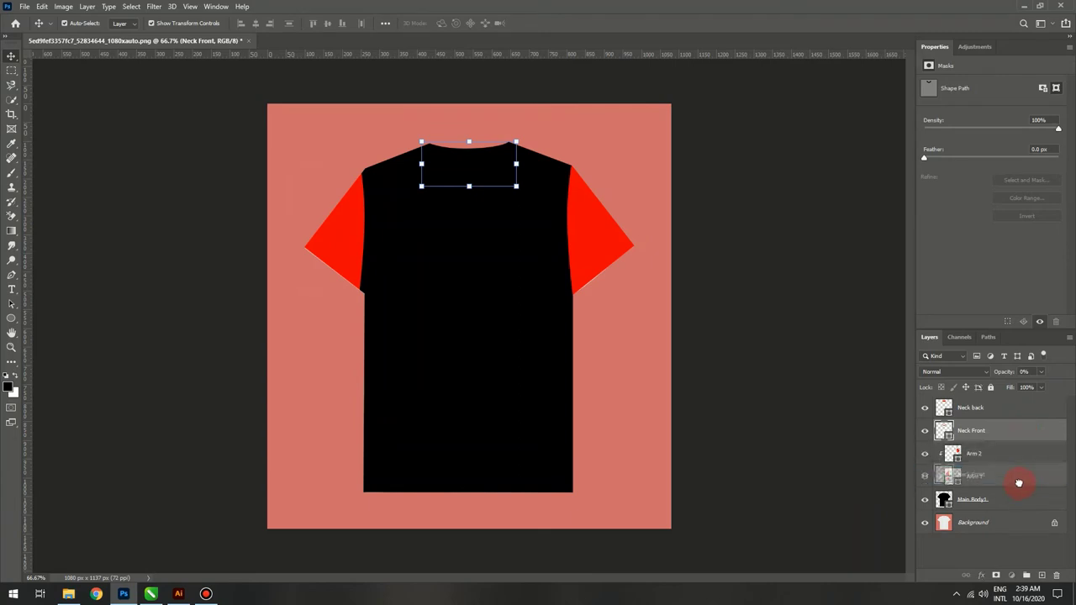
drag(1024, 440, 1019, 485)
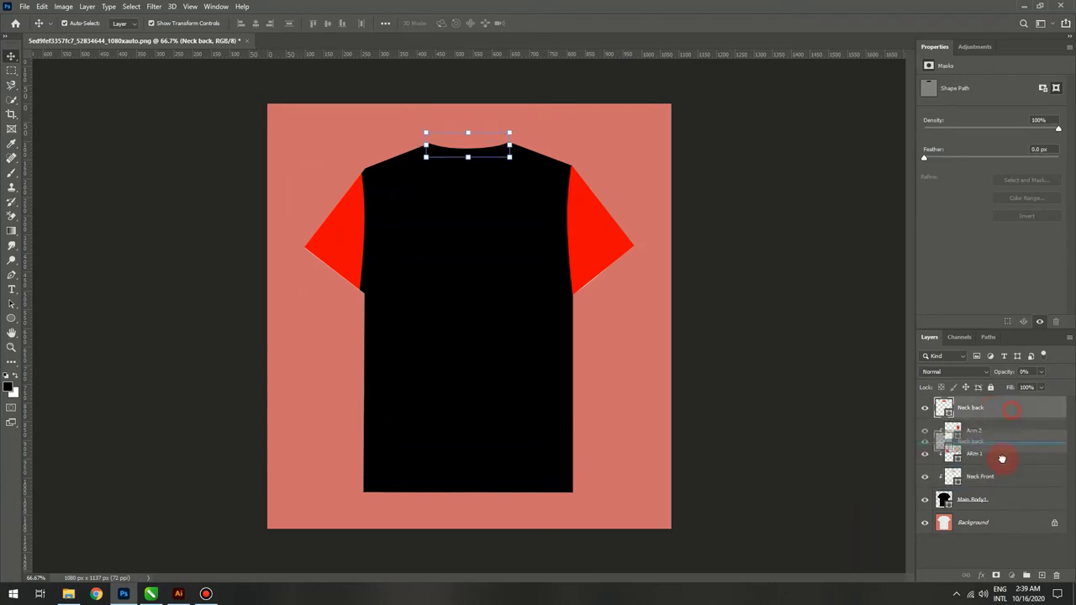
drag(1003, 415, 1004, 487)
Step: Set the Neck Front and Neck back collar layers to 100% opacity
click(1004, 453)
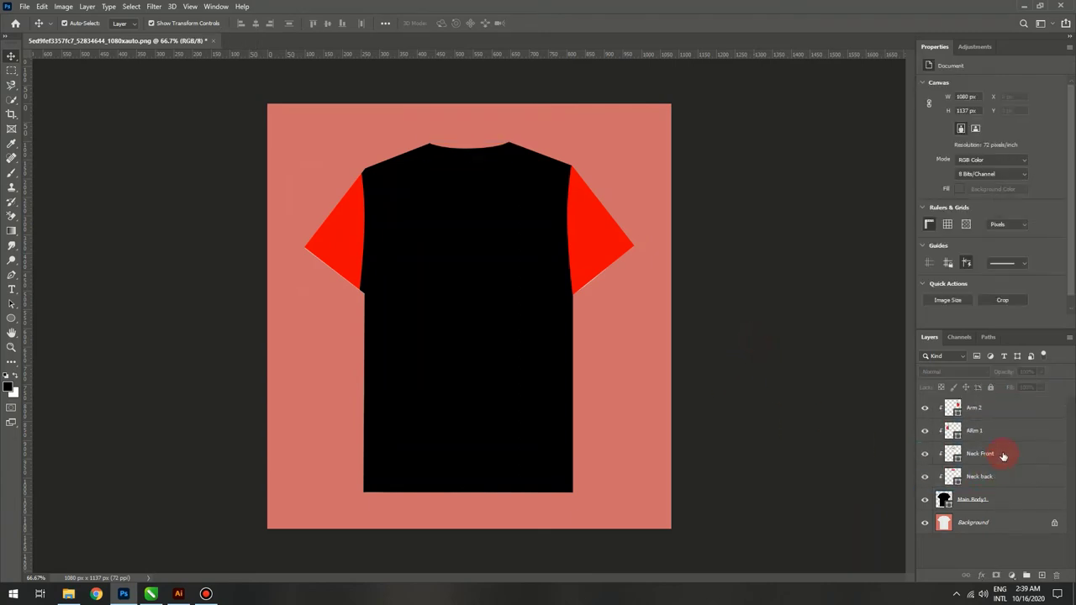
click(1039, 372)
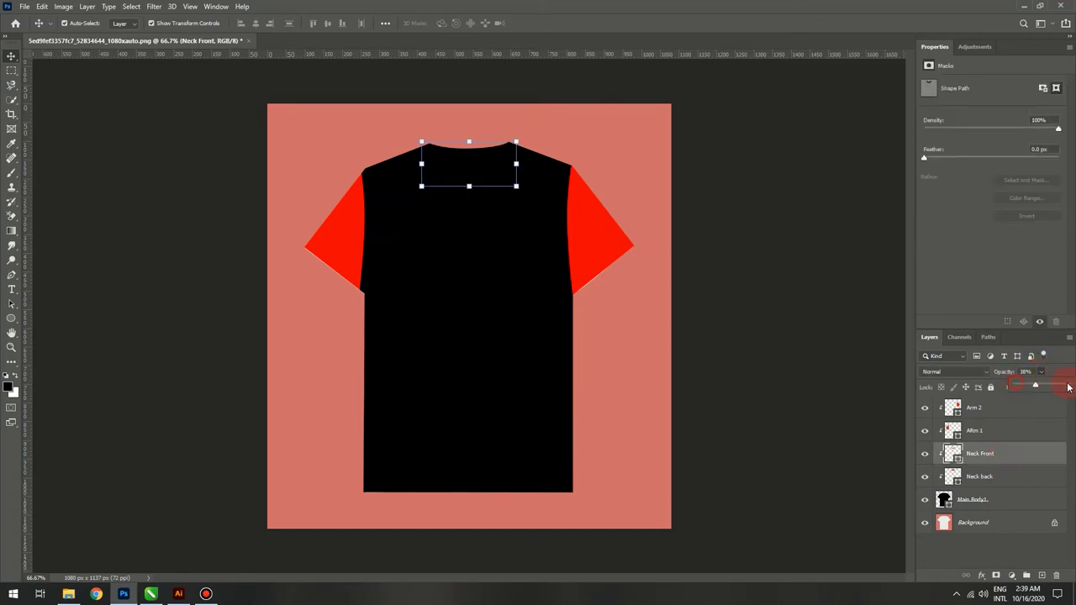
mouse_move(1069, 387)
mouse_down()
mouse_move(1063, 399)
mouse_move(1026, 386)
mouse_move(1069, 385)
mouse_up()
click(1007, 496)
click(1009, 477)
click(1041, 372)
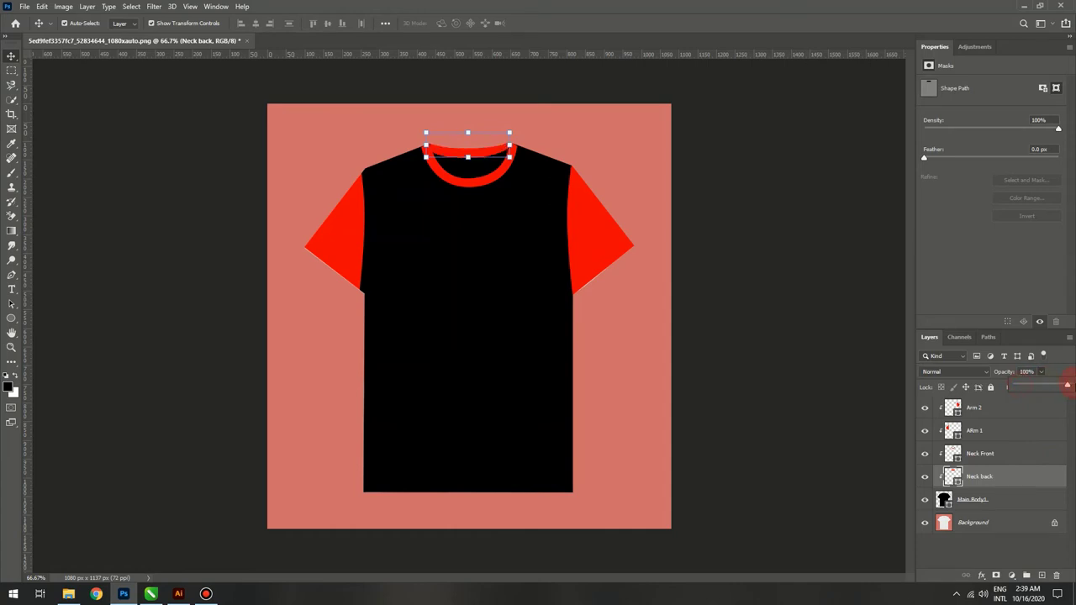
click(1012, 433)
click(543, 368)
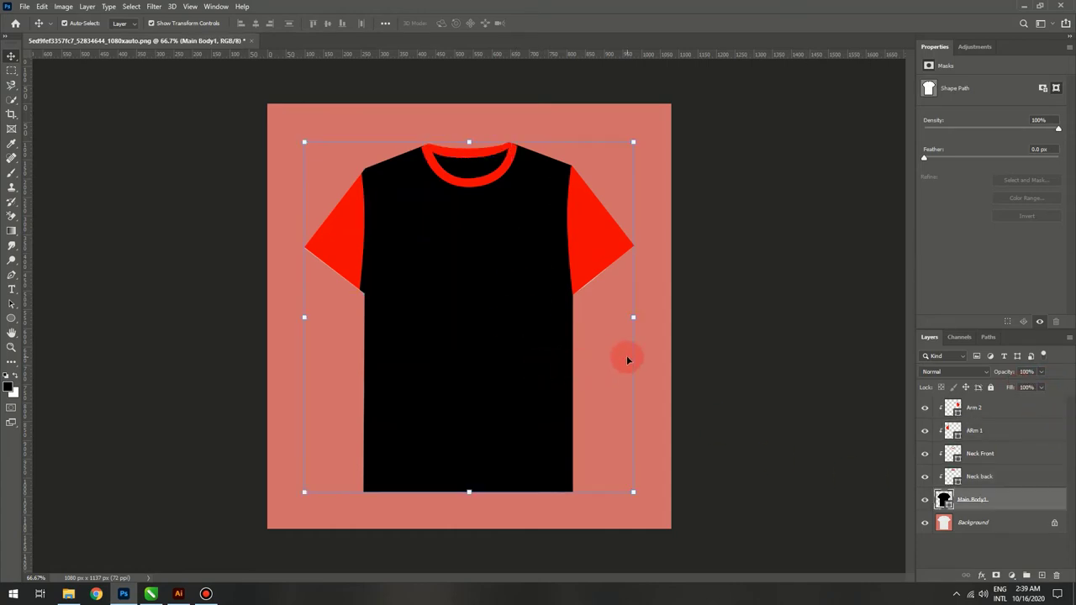
click(708, 317)
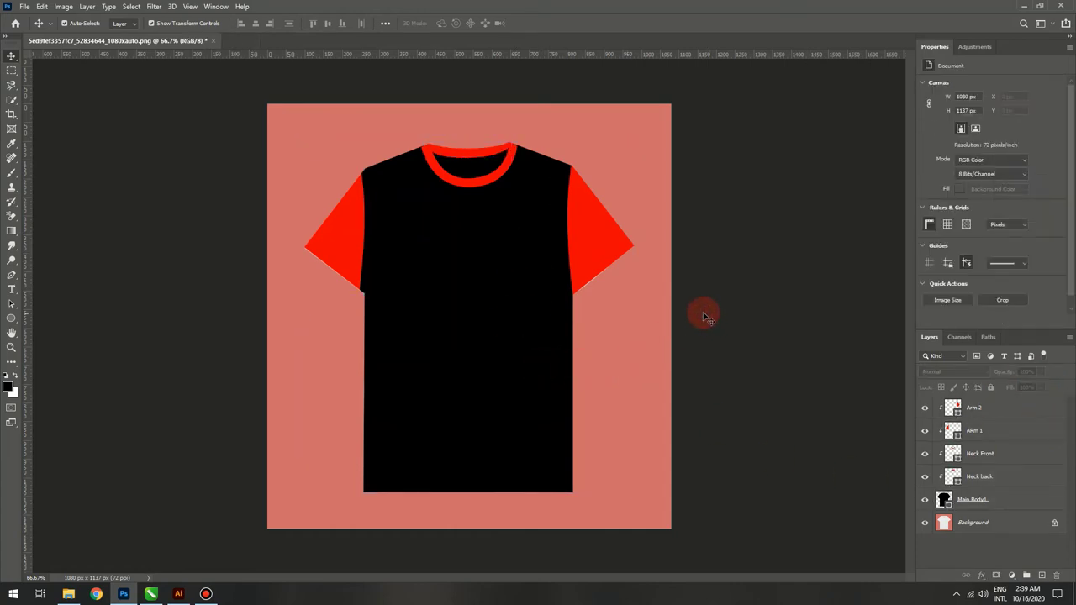
Step: Zoom in on the left sleeve and shift ARm 1 right to meet the shirt body
key(ctrl+1)
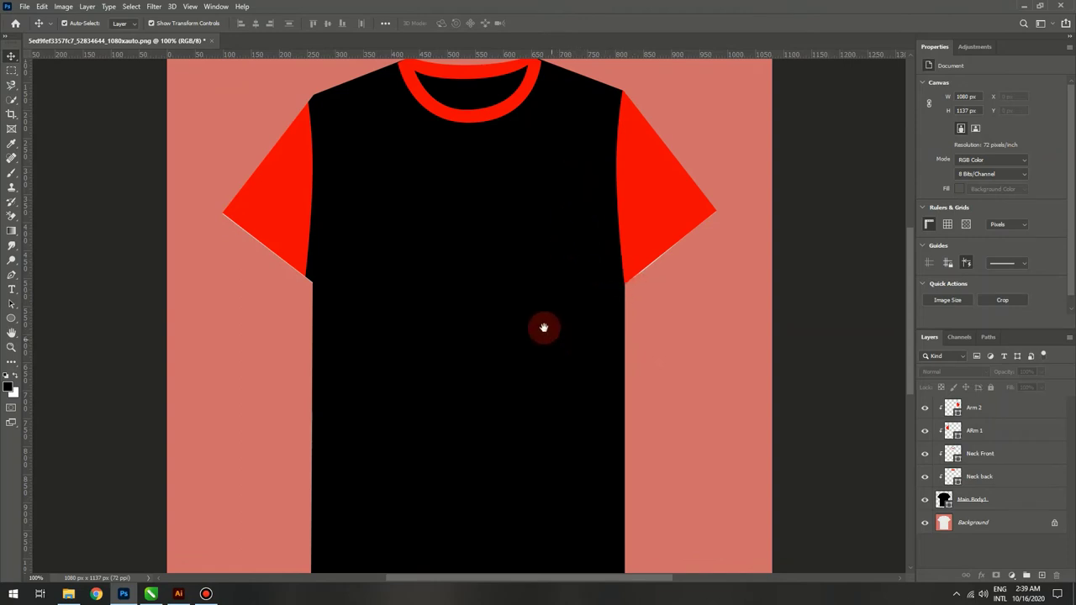
drag(516, 308, 496, 356)
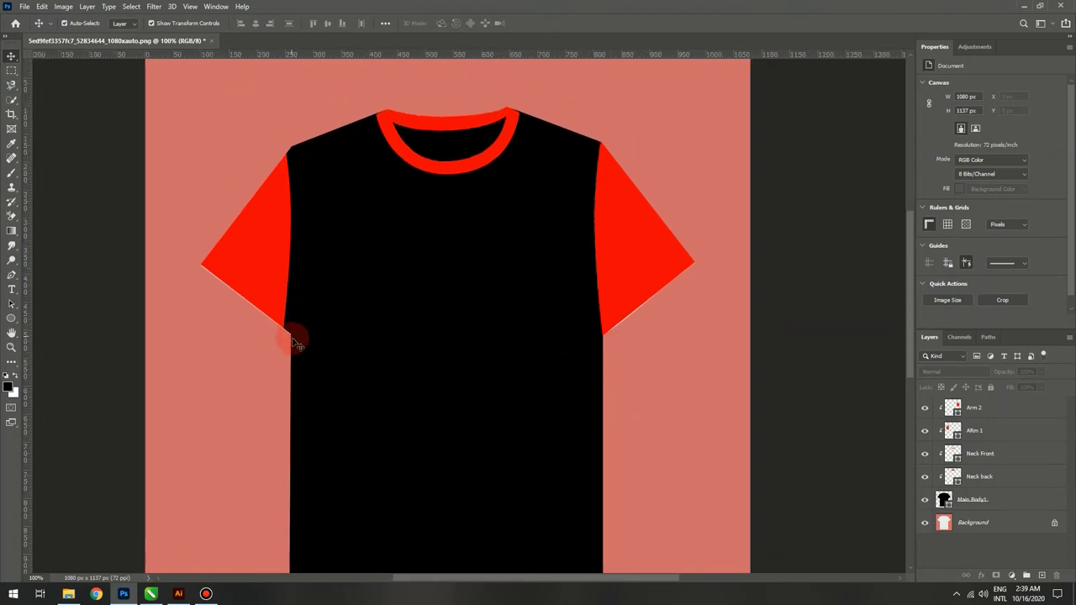
key(ctrl+plus)
mouse_move(267, 166)
mouse_down()
mouse_move(224, 283)
mouse_move(228, 331)
mouse_up()
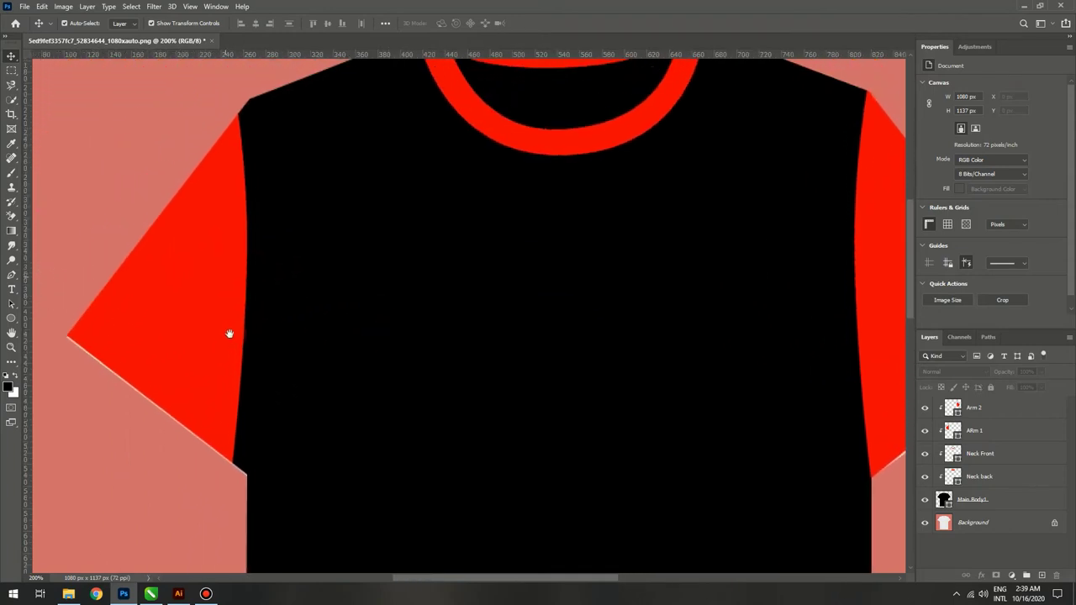
click(1014, 433)
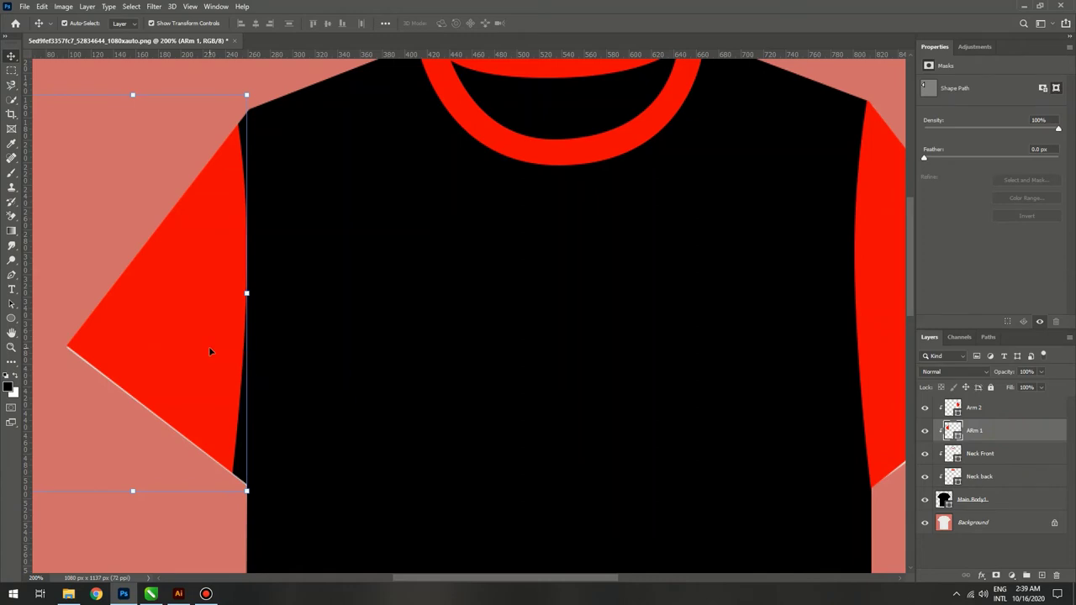
drag(209, 346, 227, 351)
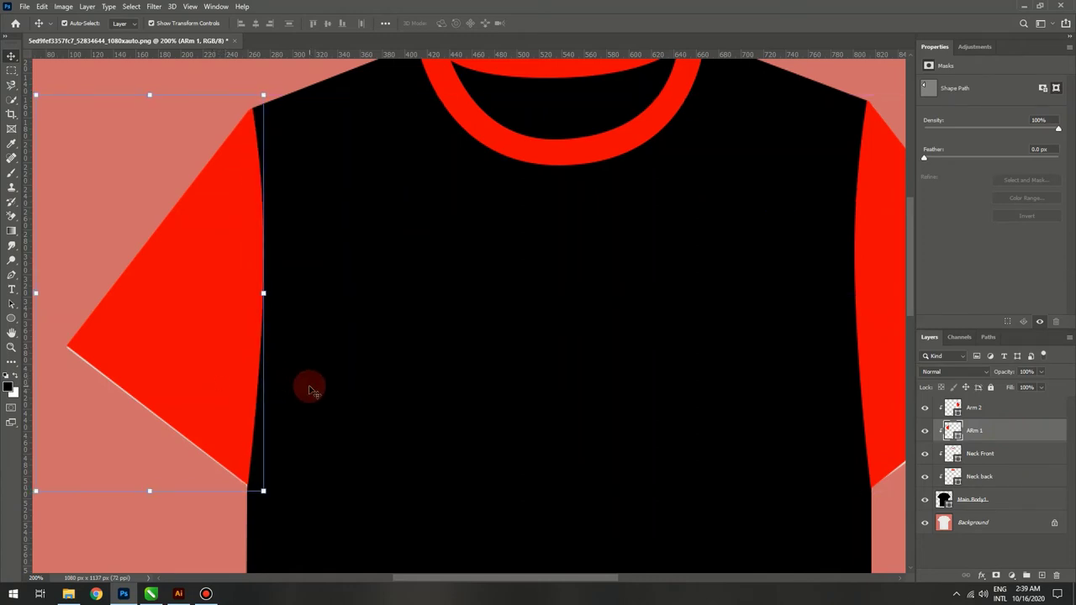
key(ctrl+minus)
key(ctrl+minus)
key(ctrl+minus)
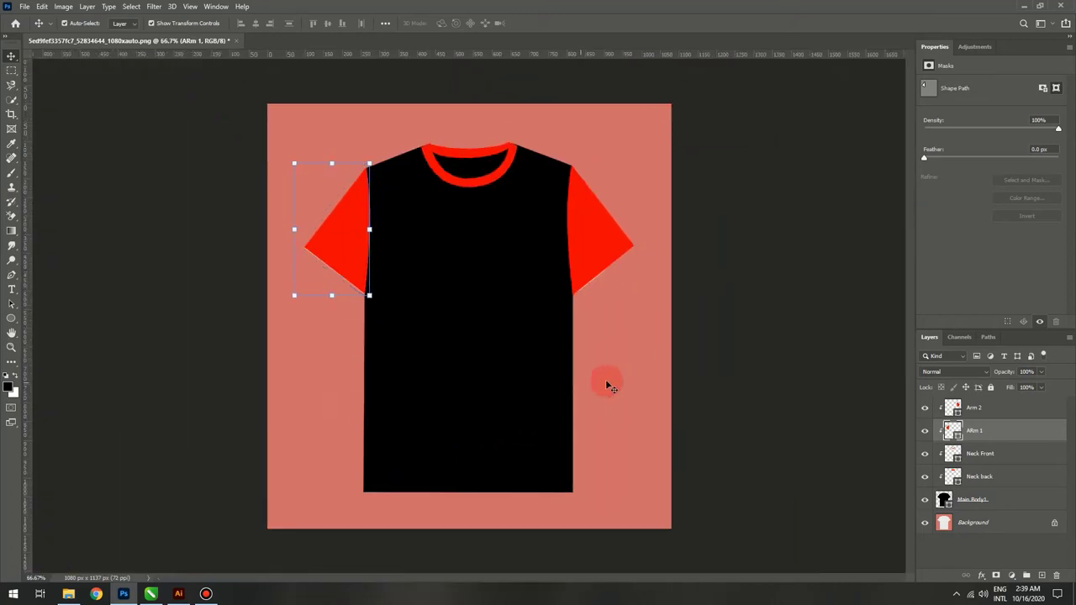
click(1015, 524)
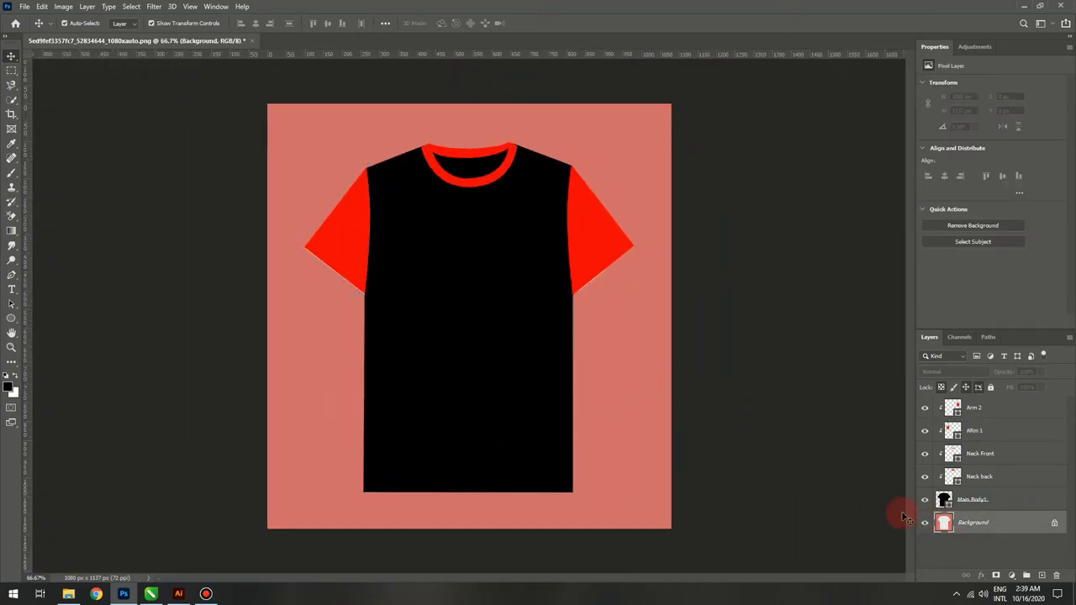
Step: Delete the salmon Background layer and zoom in on the right sleeve
key(Delete)
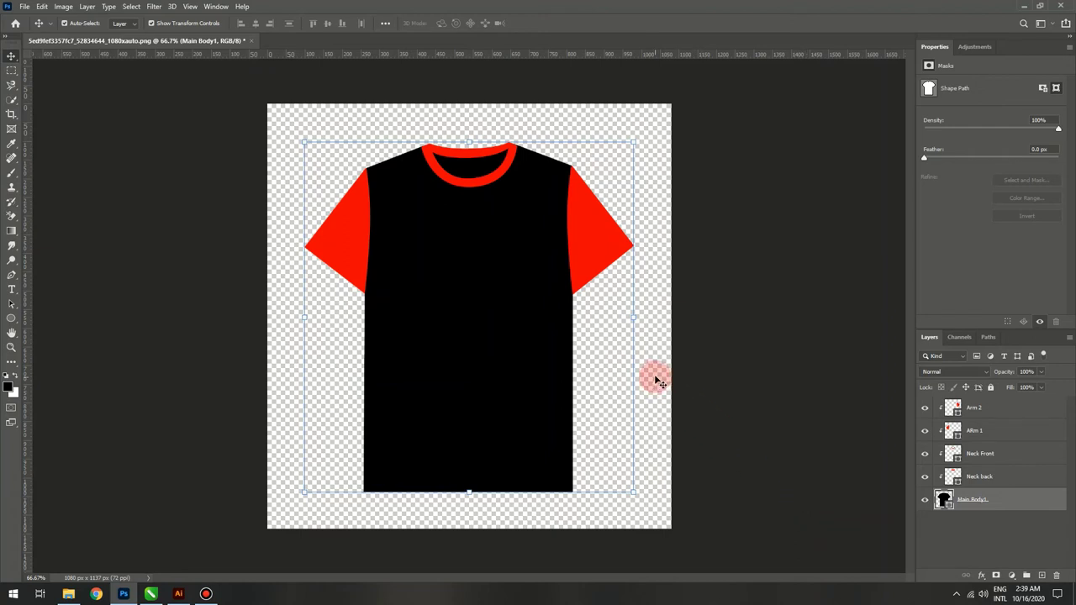
click(667, 431)
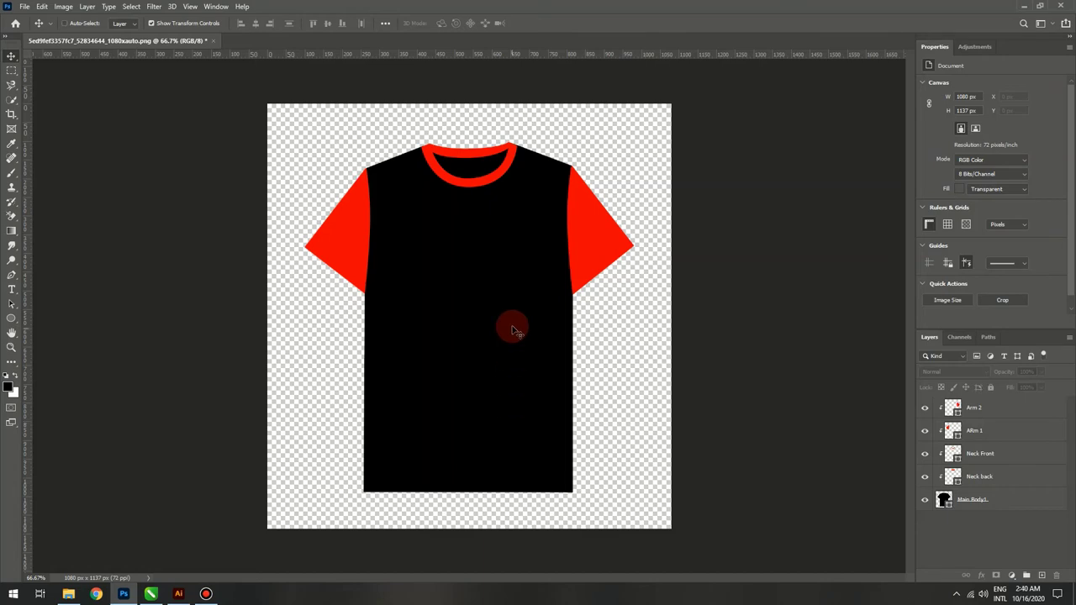
key(ctrl+plus)
key(ctrl+plus)
drag(745, 216, 438, 383)
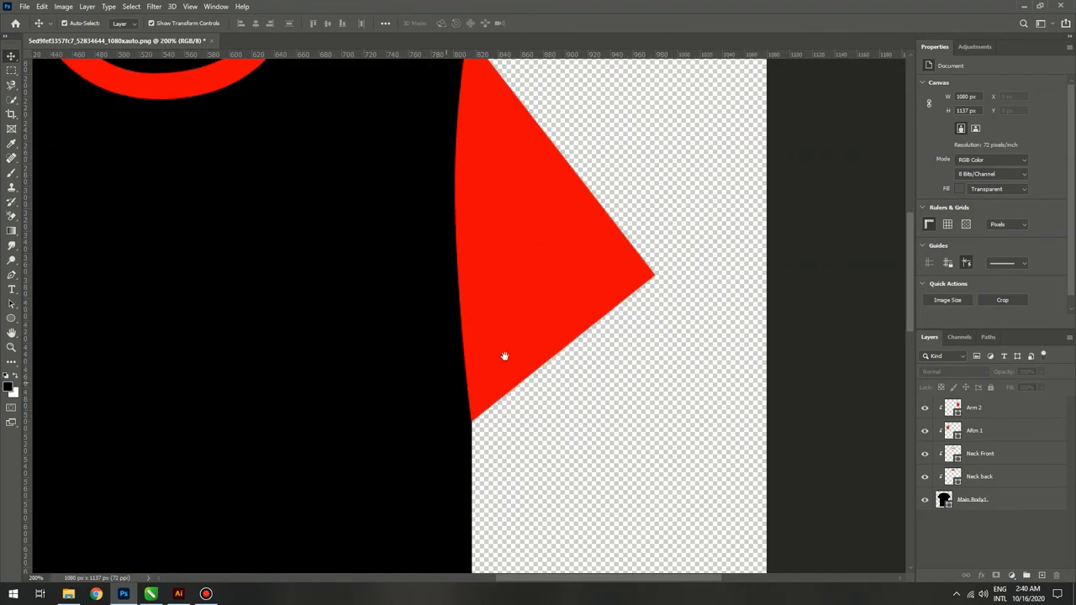
Step: Draw a Pen shape line from the right sleeve tip to the body edge
click(1003, 419)
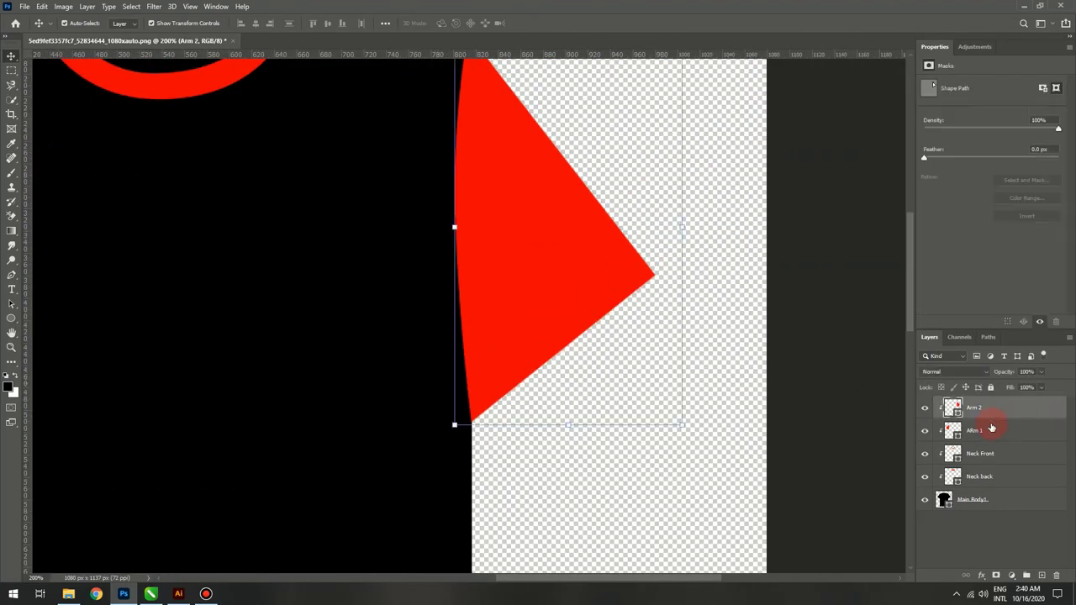
drag(622, 390, 696, 419)
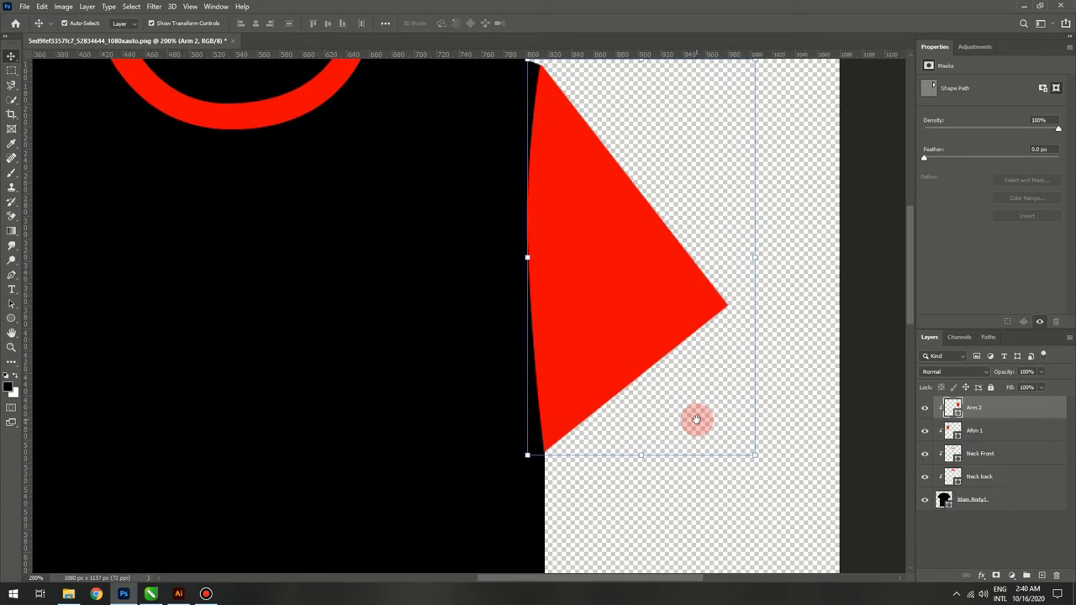
key(p)
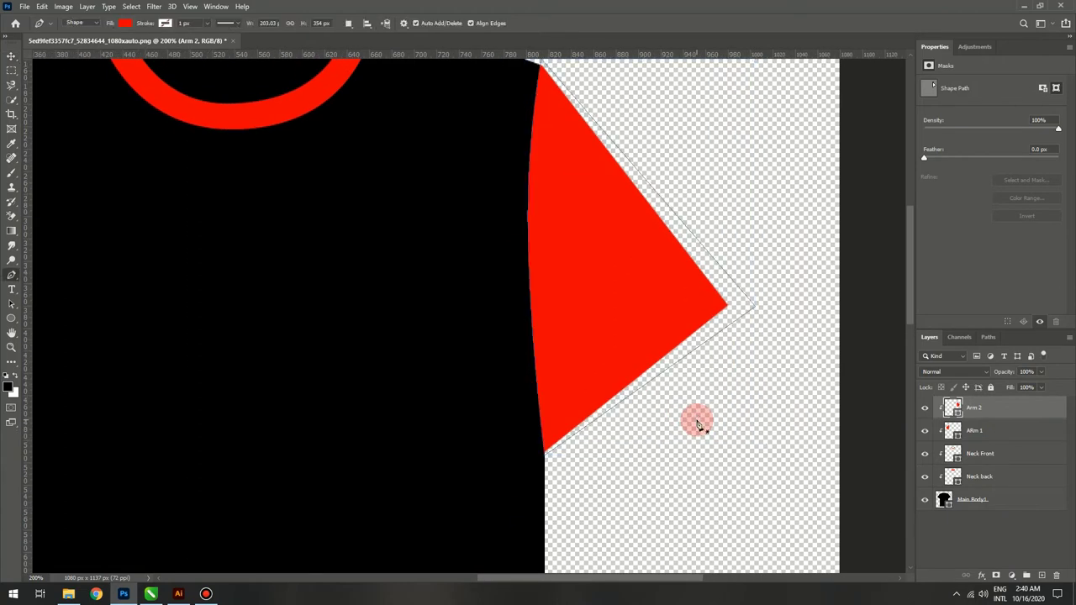
click(714, 292)
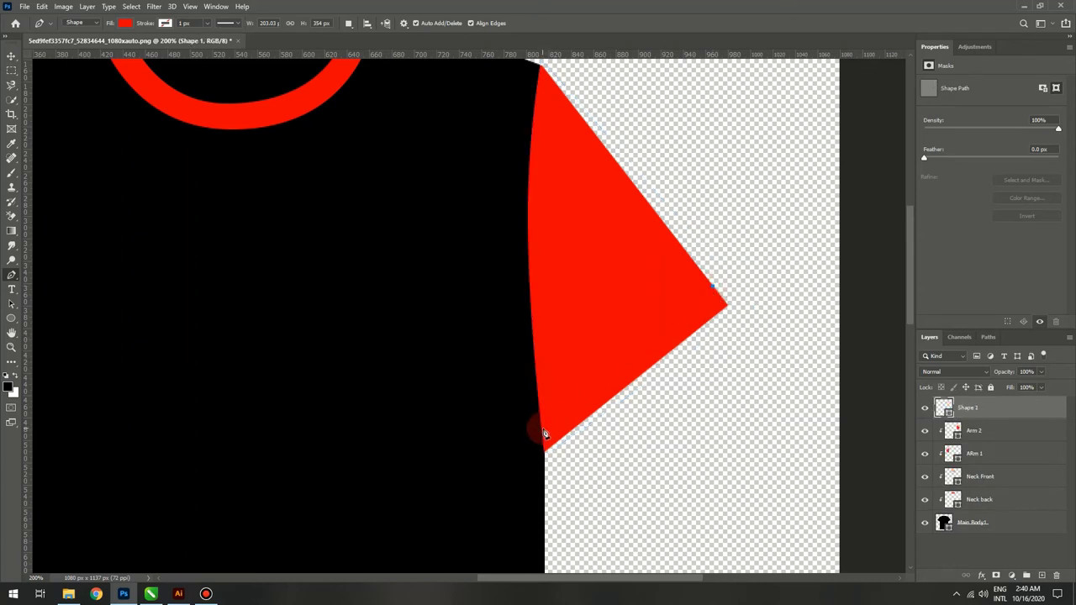
click(542, 429)
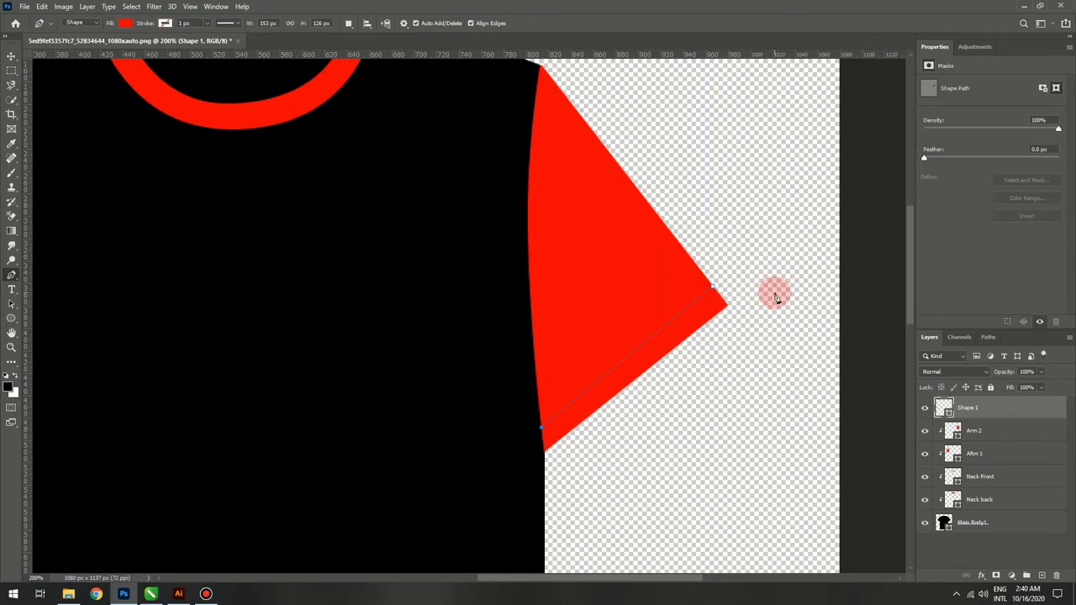
Step: Give the line black fill, black stroke and a dashed stroke style
click(124, 24)
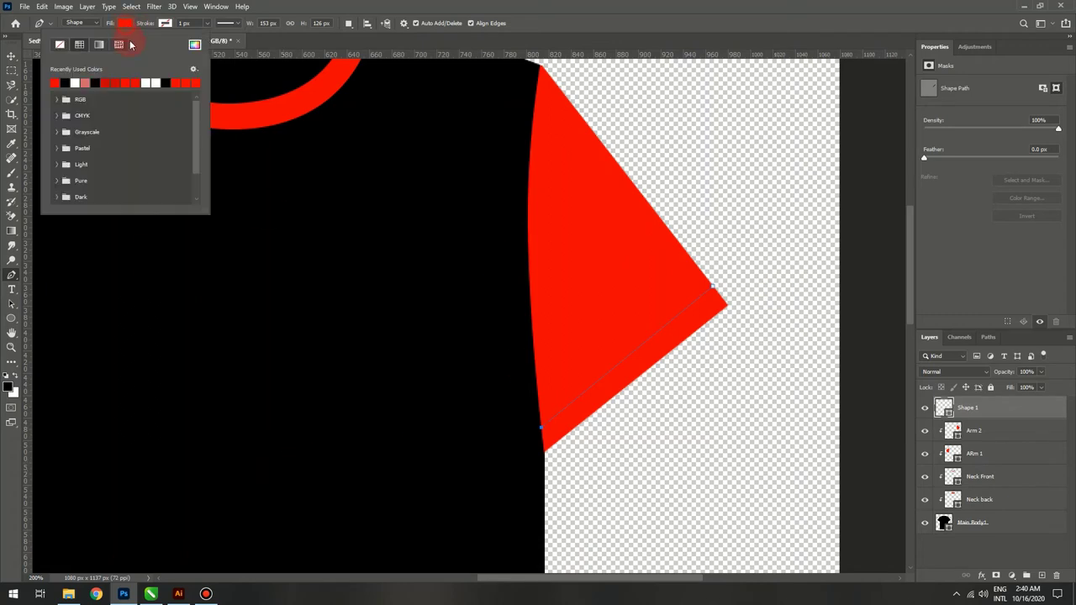
click(69, 82)
click(165, 23)
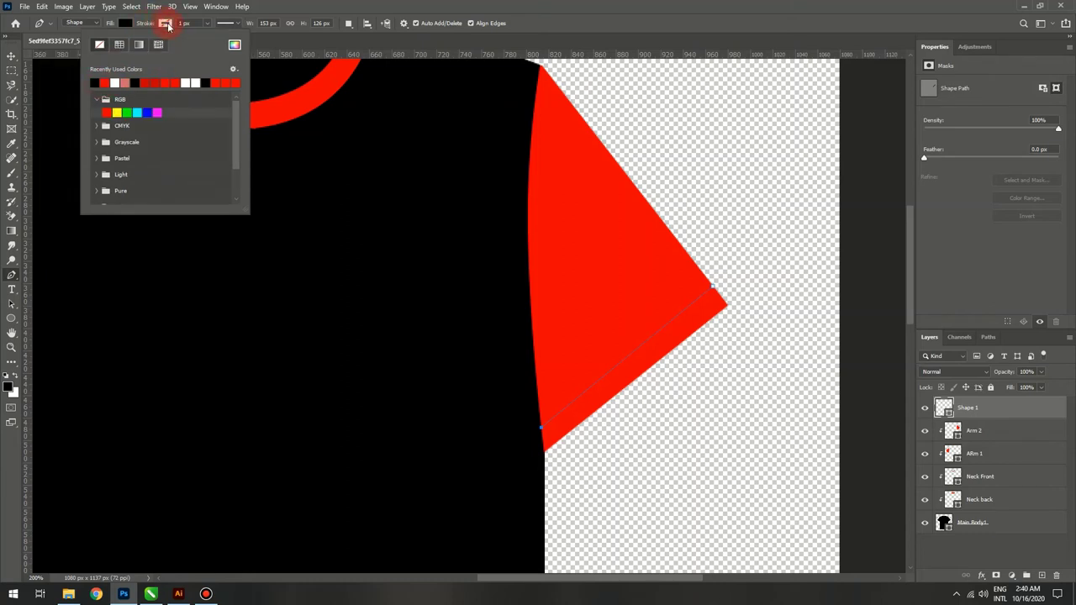
click(96, 82)
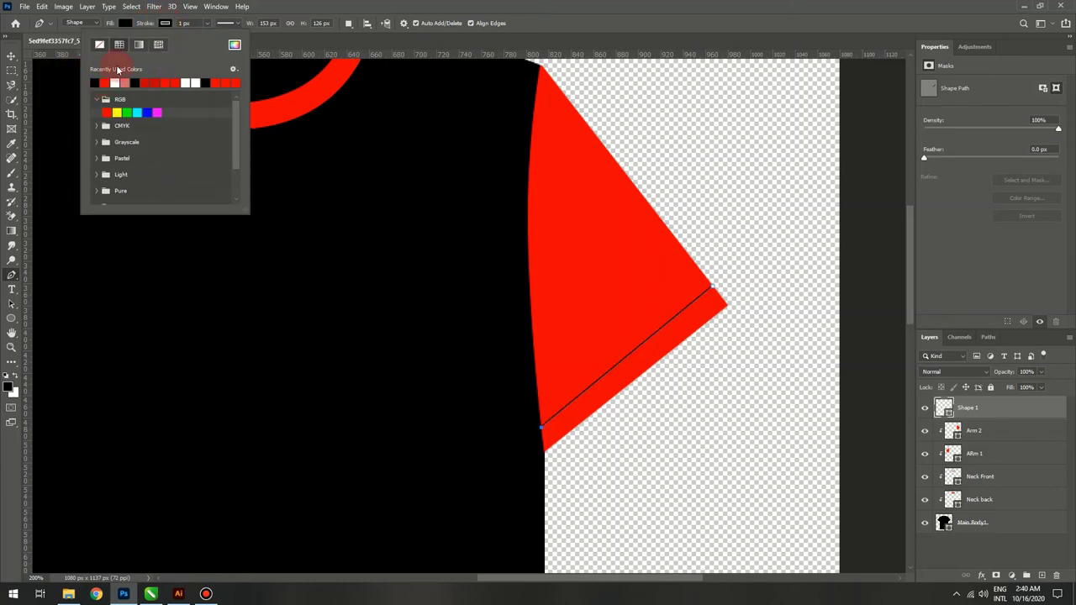
click(241, 24)
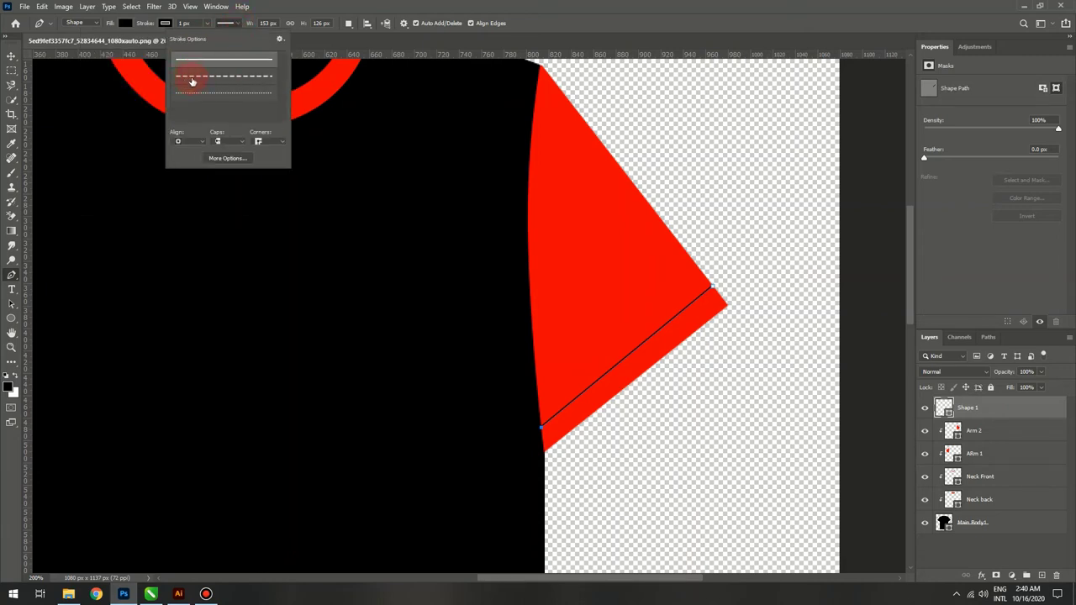
key(v)
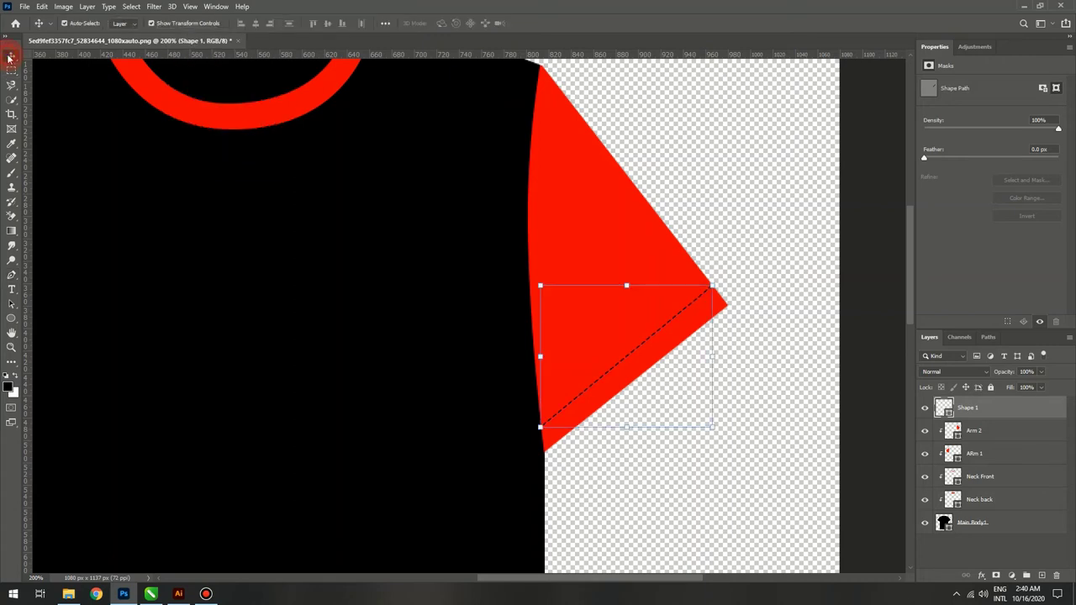
click(790, 486)
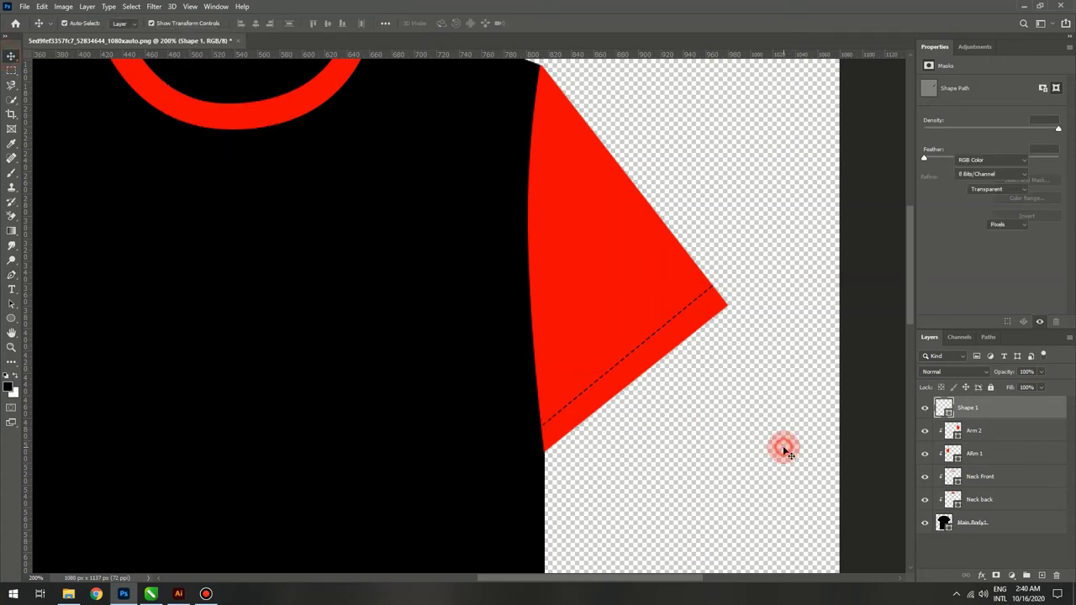
Step: Duplicate Shape 1 with Ctrl+J, nudge the copy up twice, and zoom in on the stitches
click(652, 345)
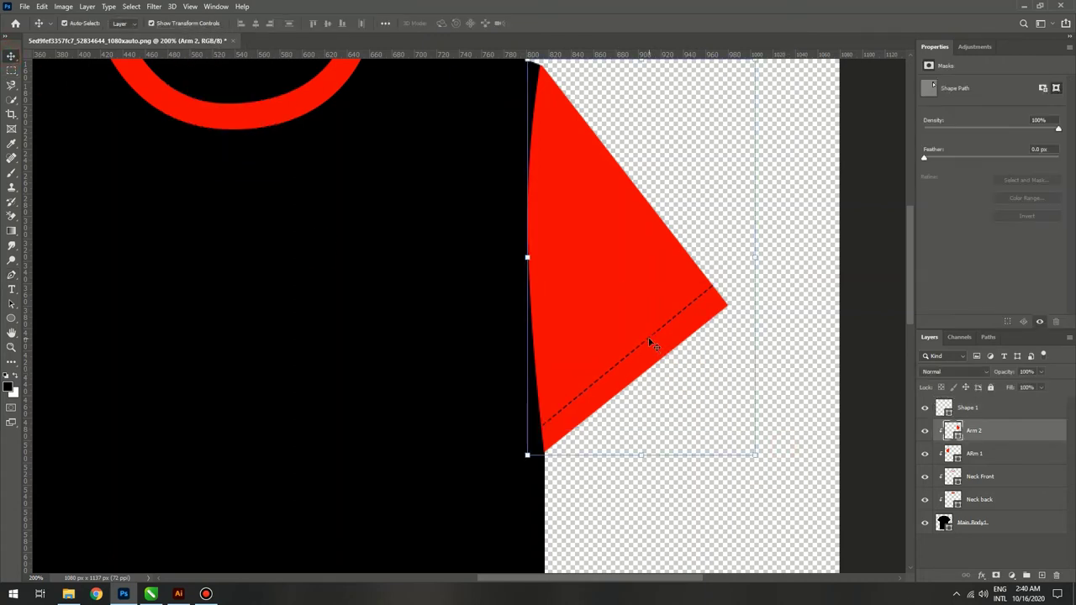
click(971, 412)
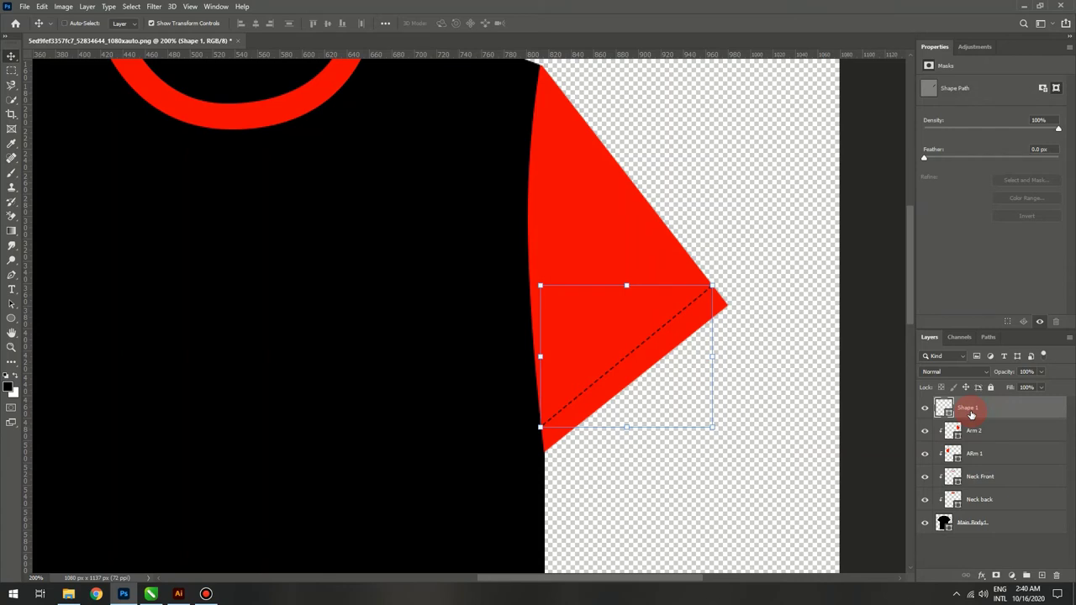
key(ctrl+j)
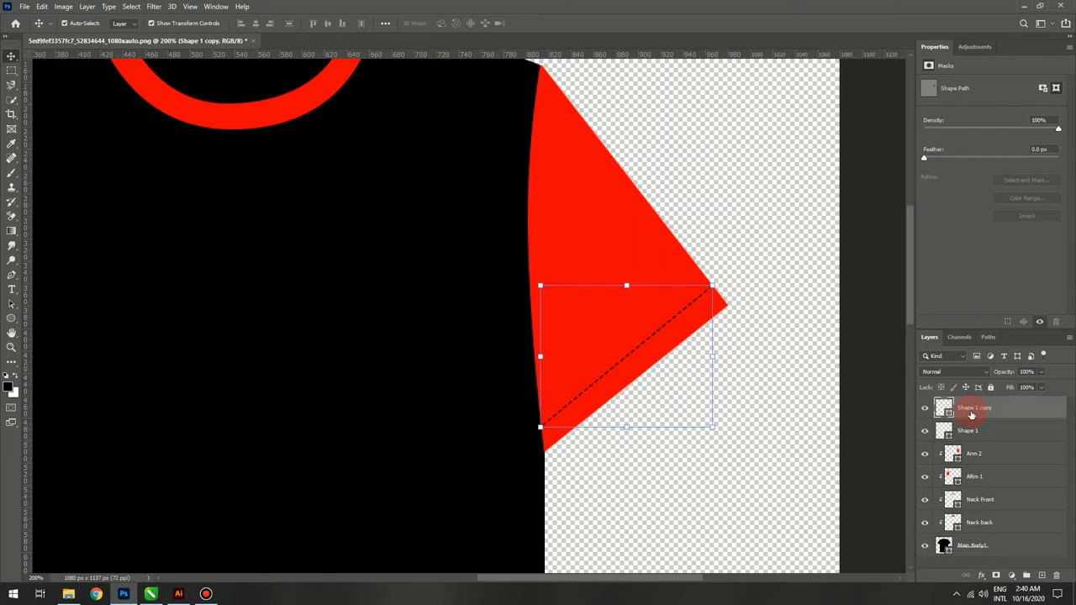
key(Up)
key(Up)
key(Up)
key(Up)
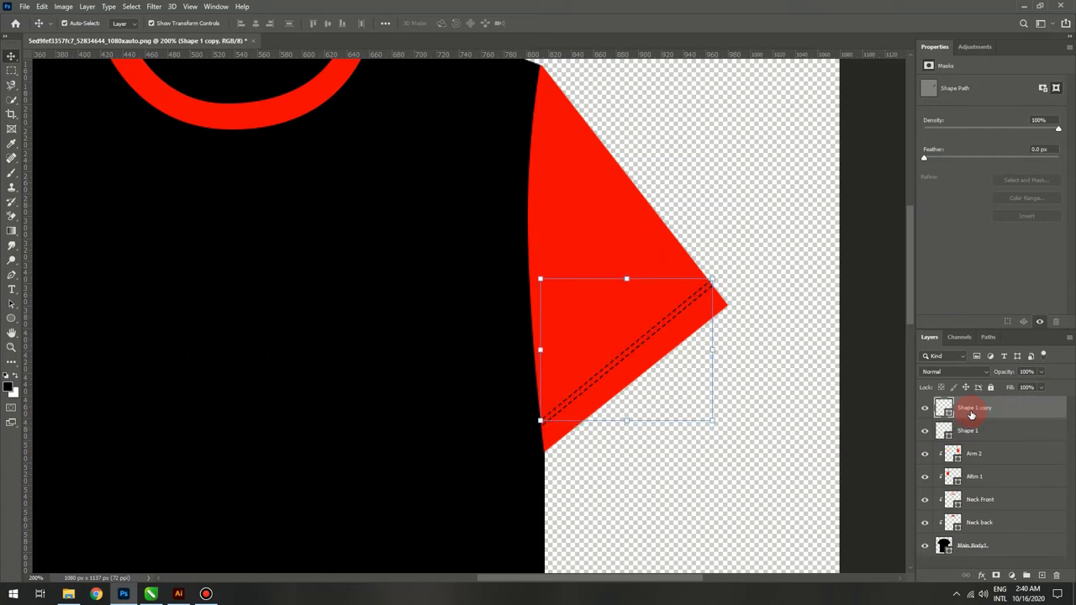
key(Up)
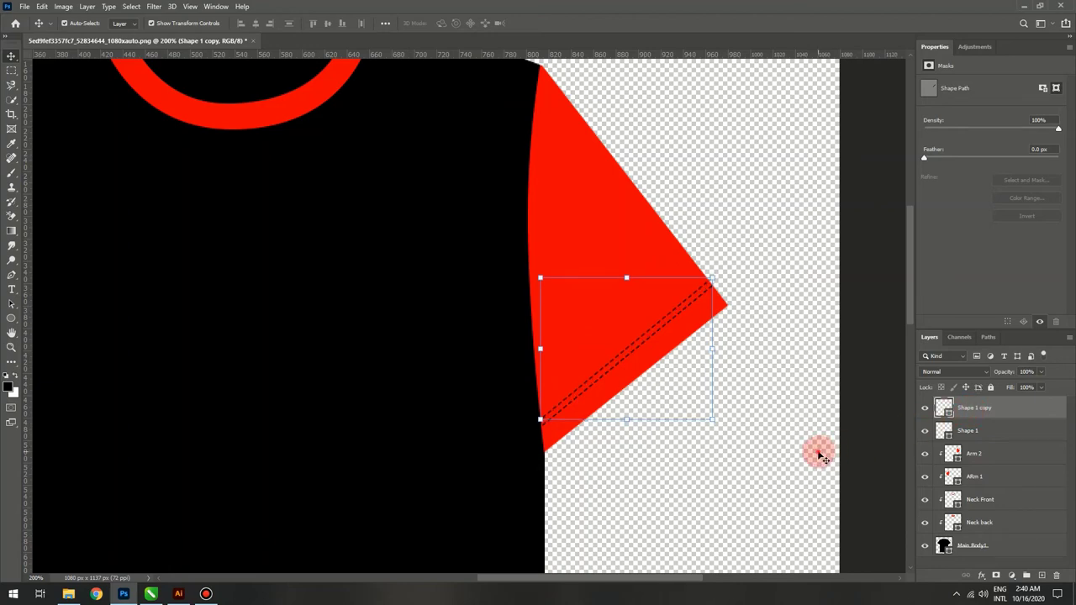
click(817, 449)
click(1009, 412)
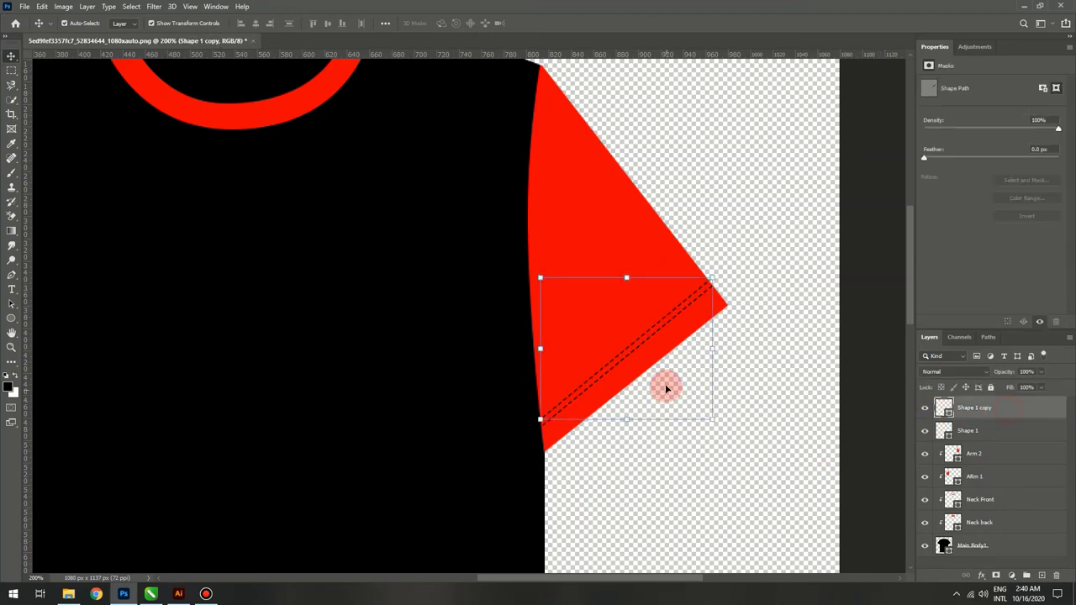
key(ctrl+plus)
key(ctrl+plus)
drag(799, 243, 256, 234)
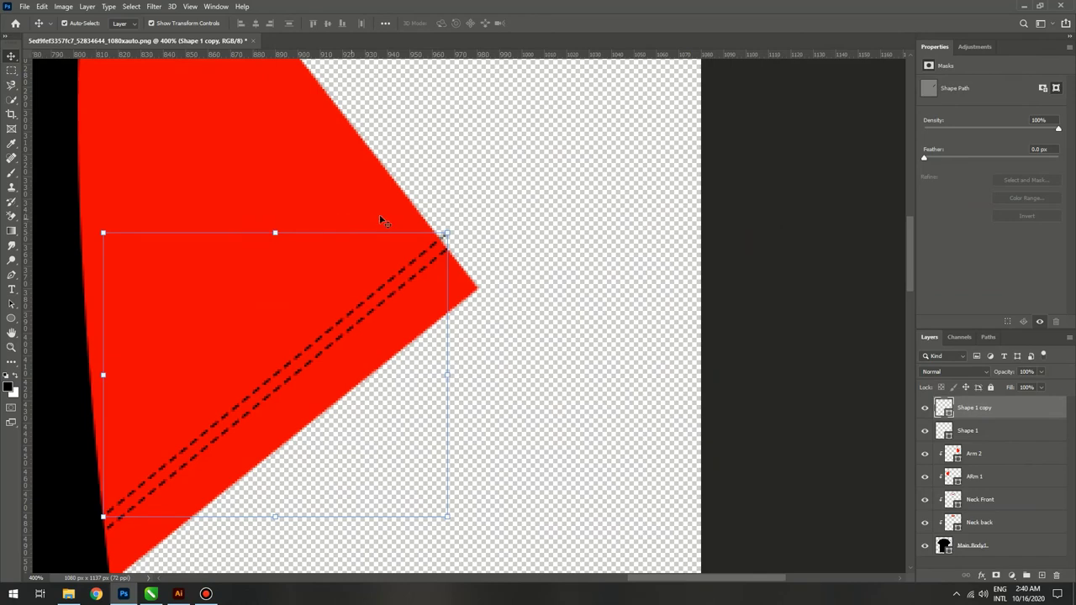
click(478, 215)
Step: Rasterize the Shape 1 copy stitch layer so it can be erased
click(455, 177)
key(e)
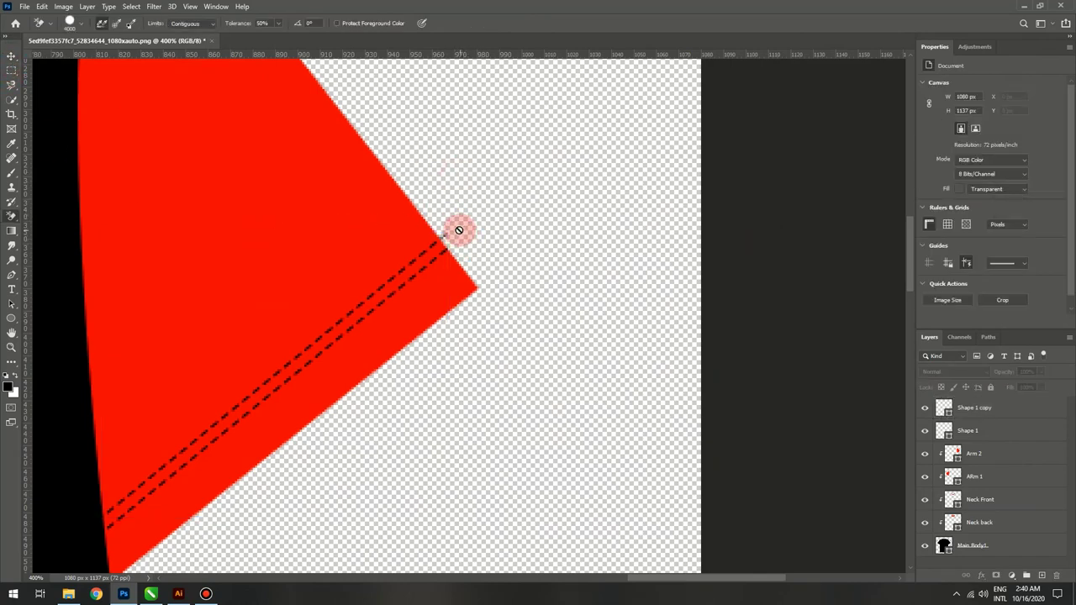
click(459, 230)
click(521, 221)
click(990, 407)
click(446, 235)
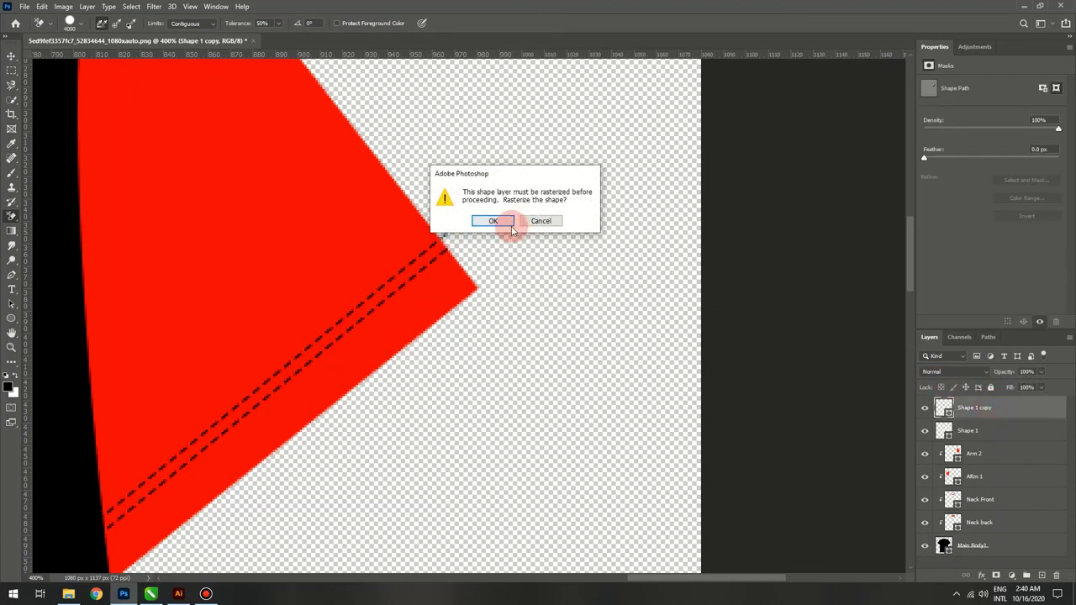
click(510, 224)
Step: Use a 20 px plain Eraser to remove stitch ends past the sleeve edge
right_click(542, 220)
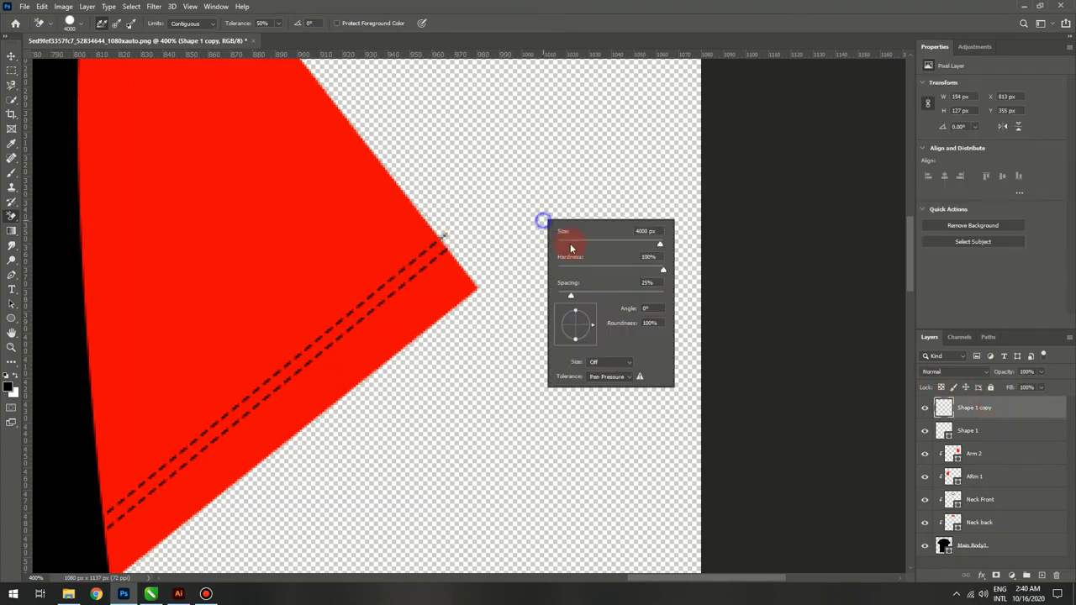
drag(592, 241, 568, 243)
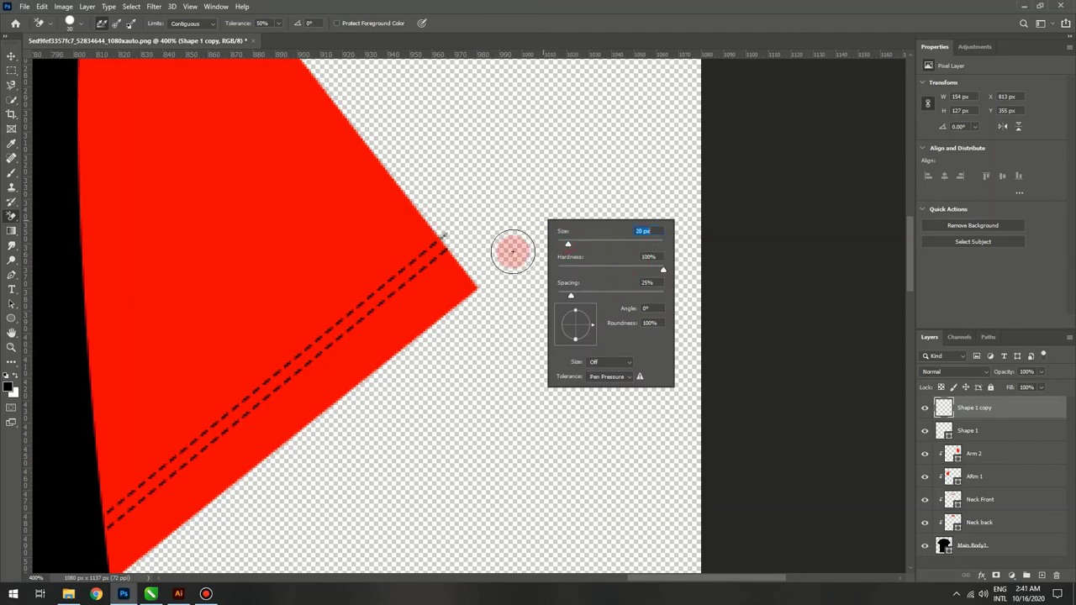
right_click(11, 216)
click(51, 208)
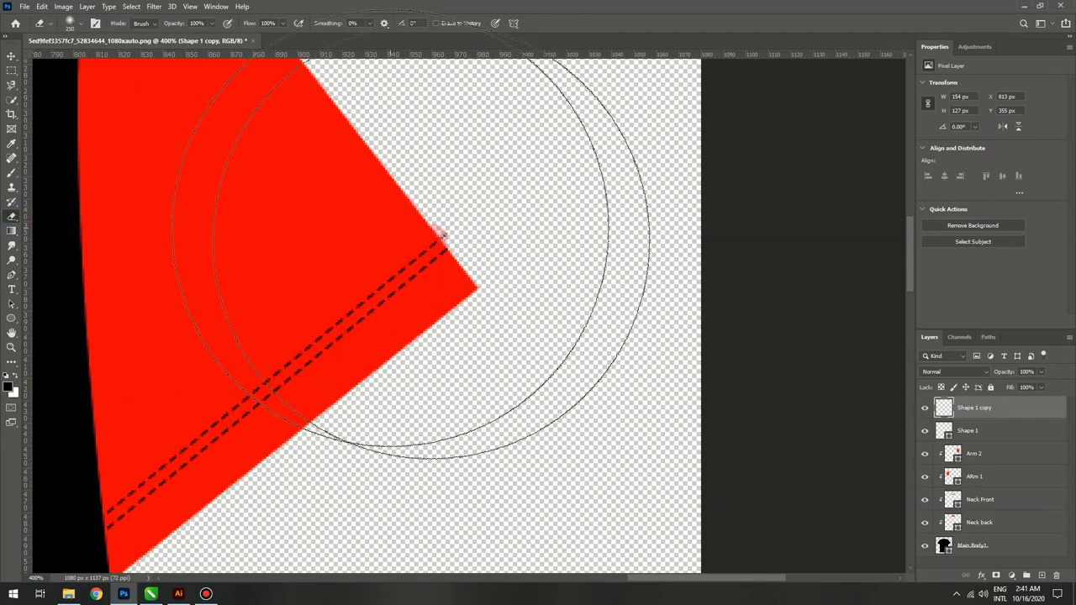
right_click(496, 280)
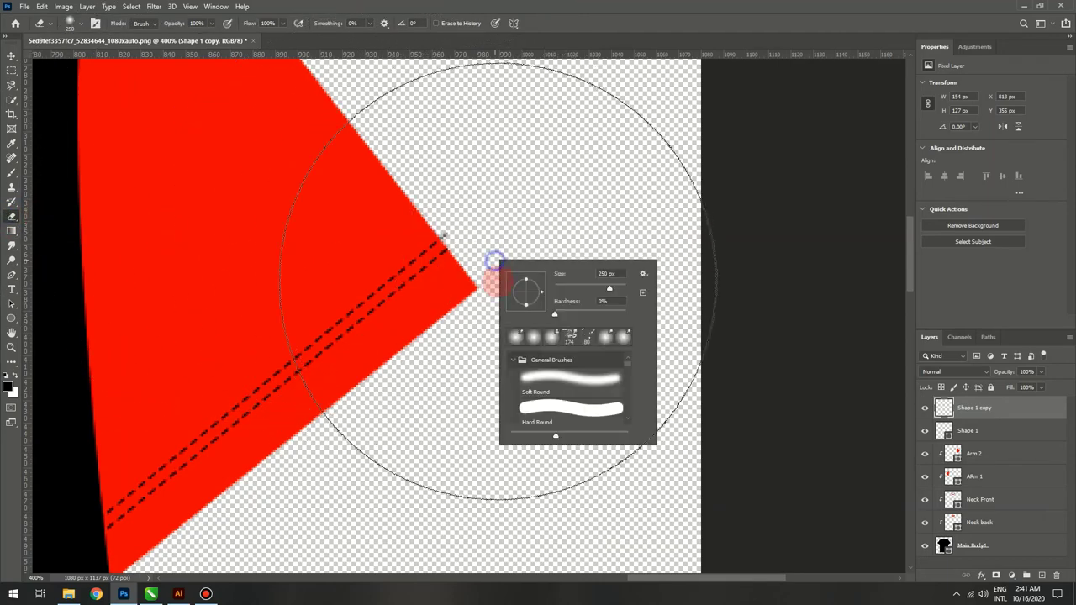
click(463, 223)
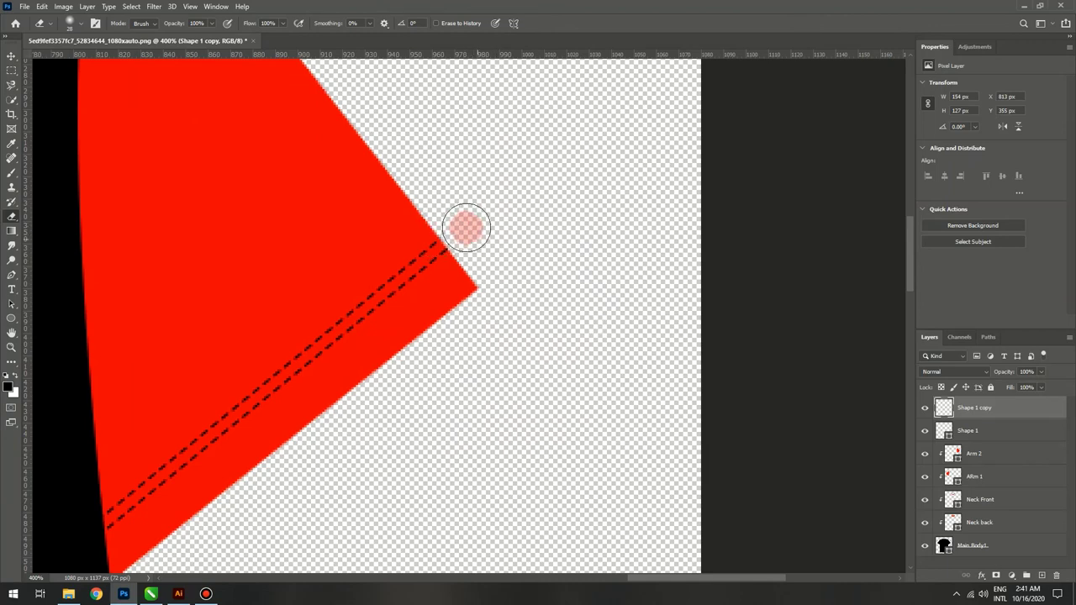
scroll(498, 337, down, 1)
scroll(496, 357, down, 1)
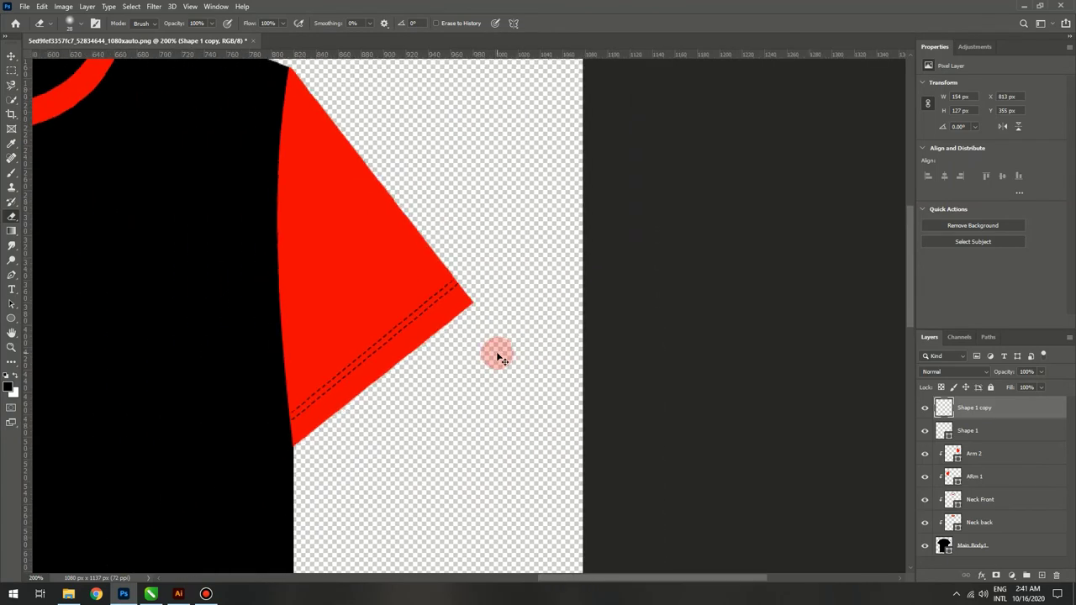
scroll(496, 356, down, 2)
scroll(497, 357, down, 1)
Step: Merge Shape 1 and Shape 1 copy into a single stitch layer
key(ctrl+1)
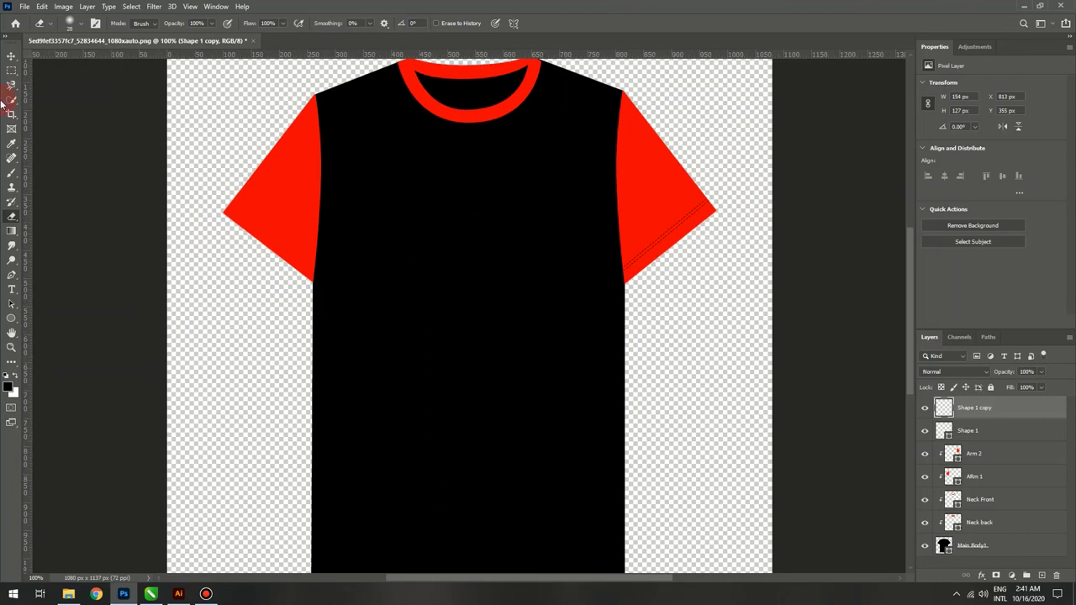
click(12, 55)
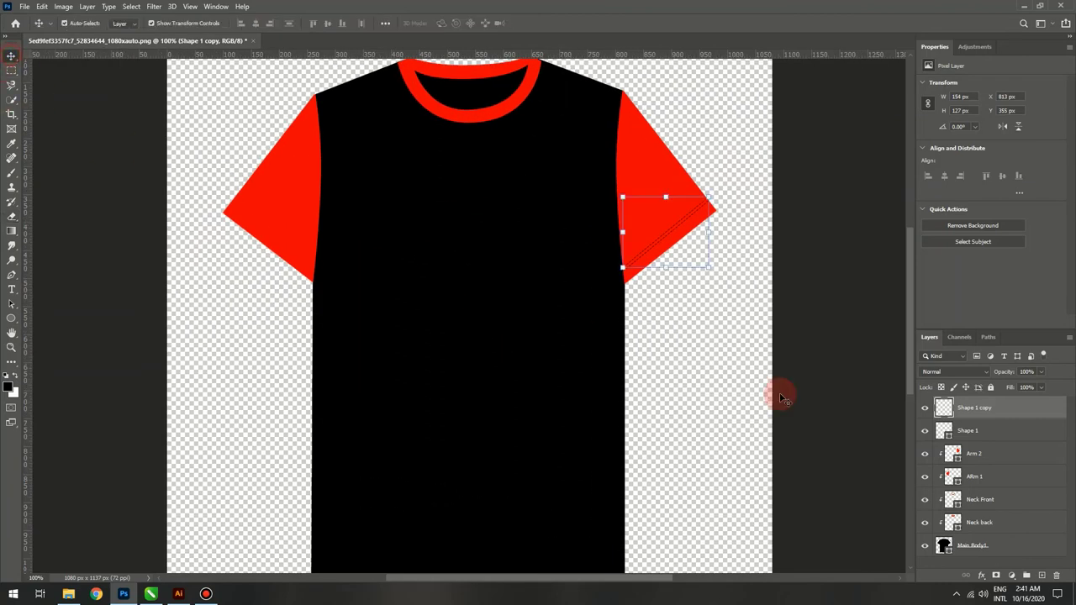
shift+click(1009, 430)
key(ctrl+e)
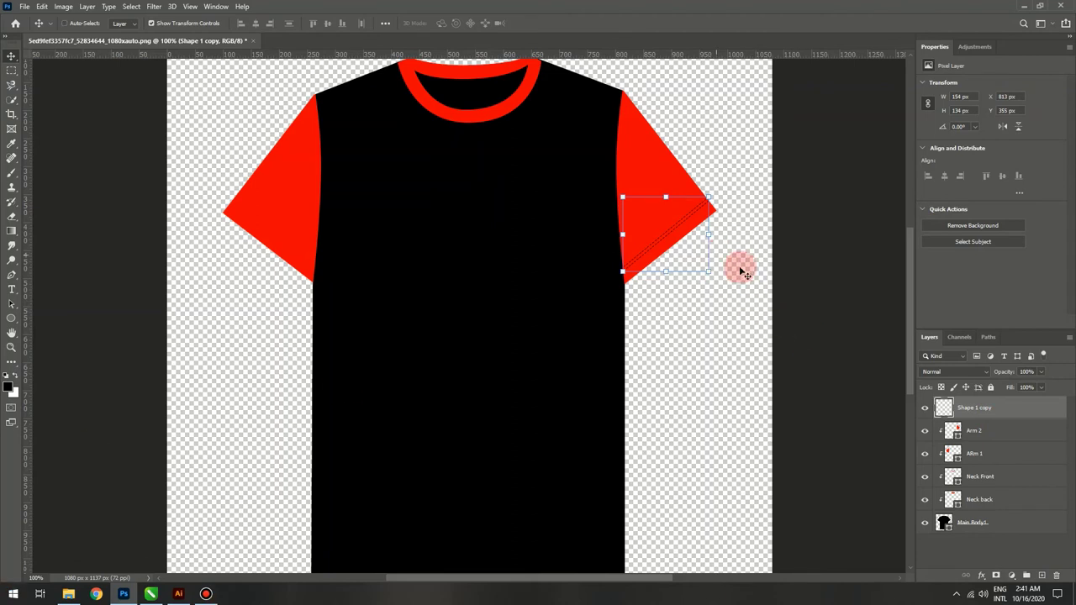
Step: Duplicate the merged stitches and flip the copy horizontally
key(ctrl+j)
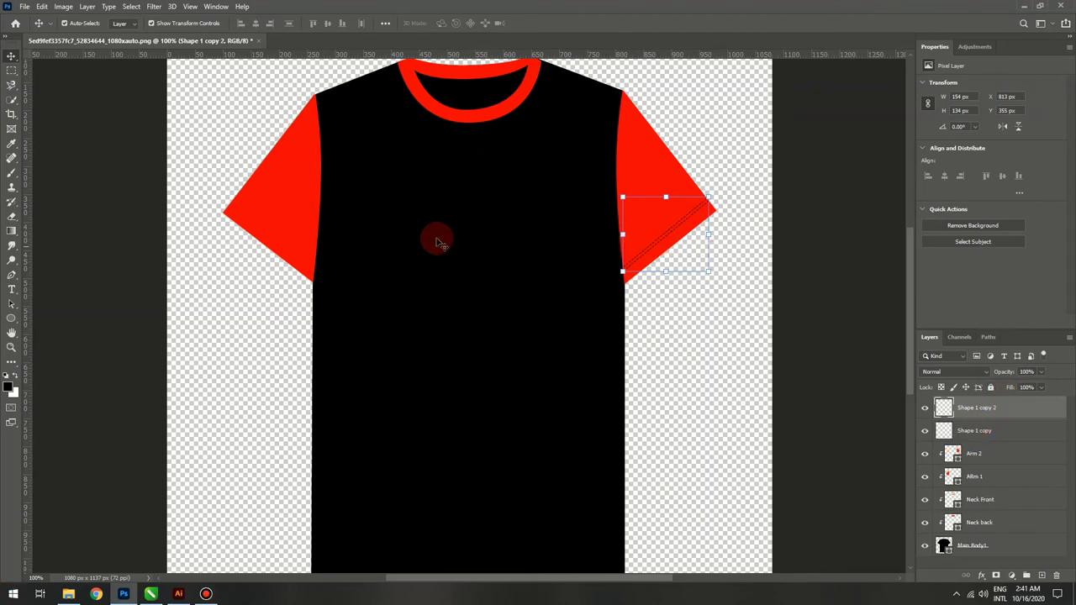
key(ctrl)
key(ctrl+t)
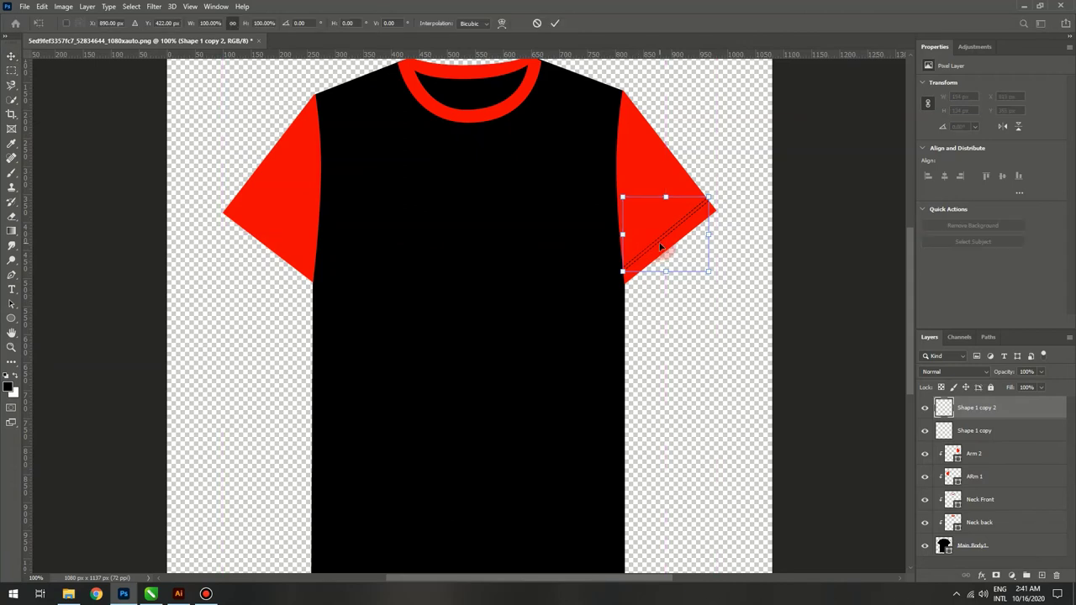
right_click(660, 244)
click(685, 438)
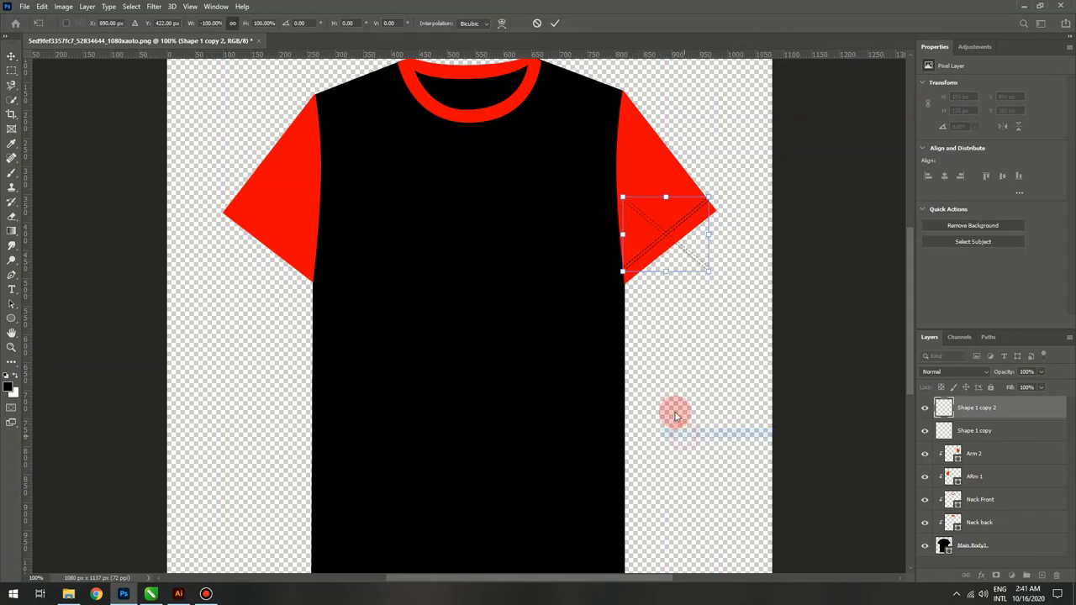
key(Return)
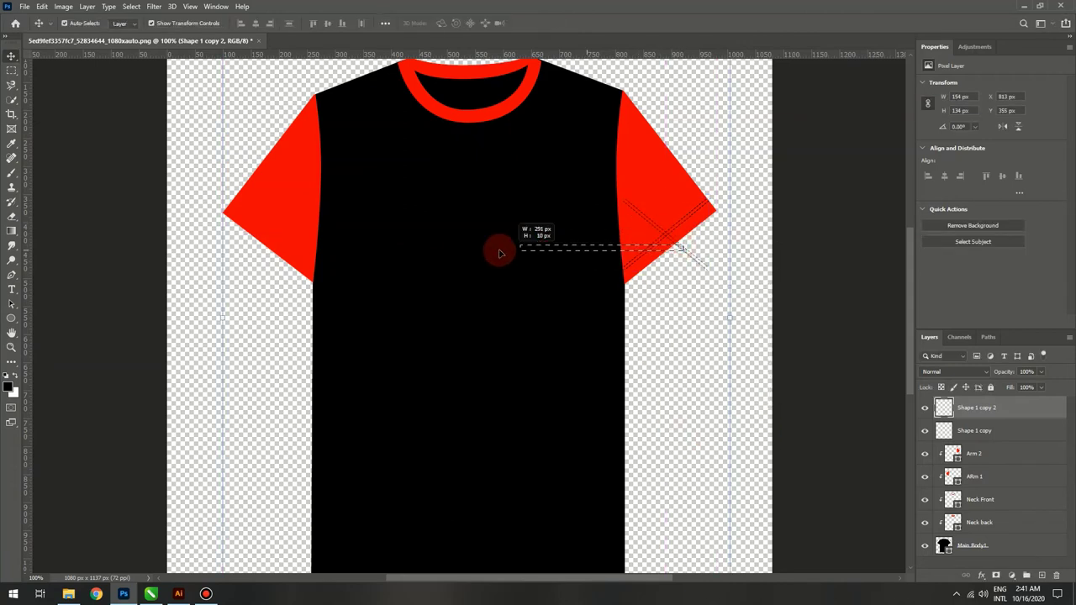
Step: Move Shape 1 copy 2 onto the left sleeve cuff
click(698, 252)
click(688, 259)
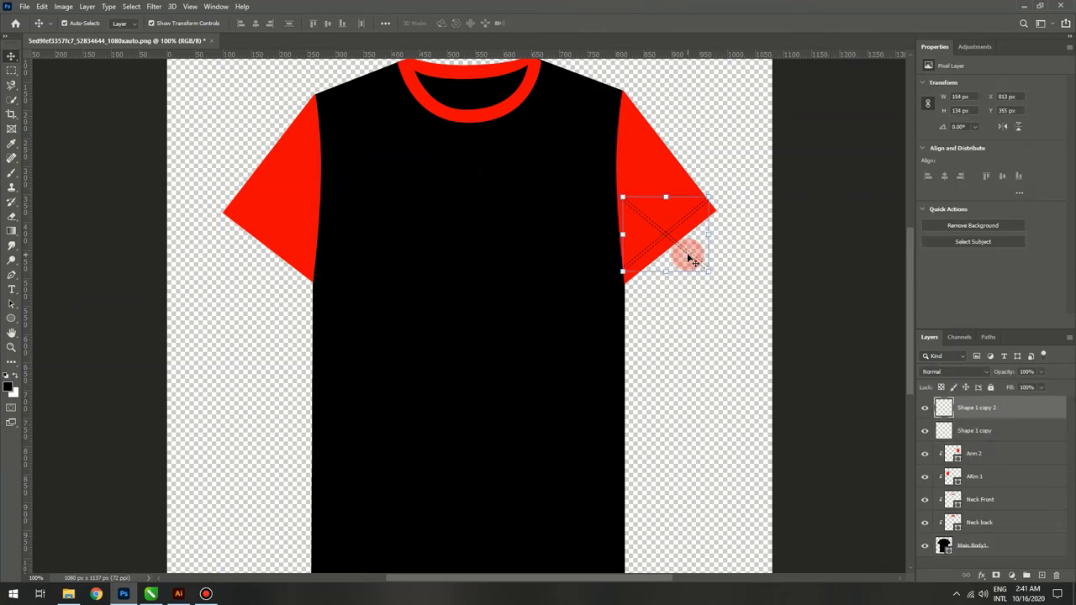
shift+click(605, 258)
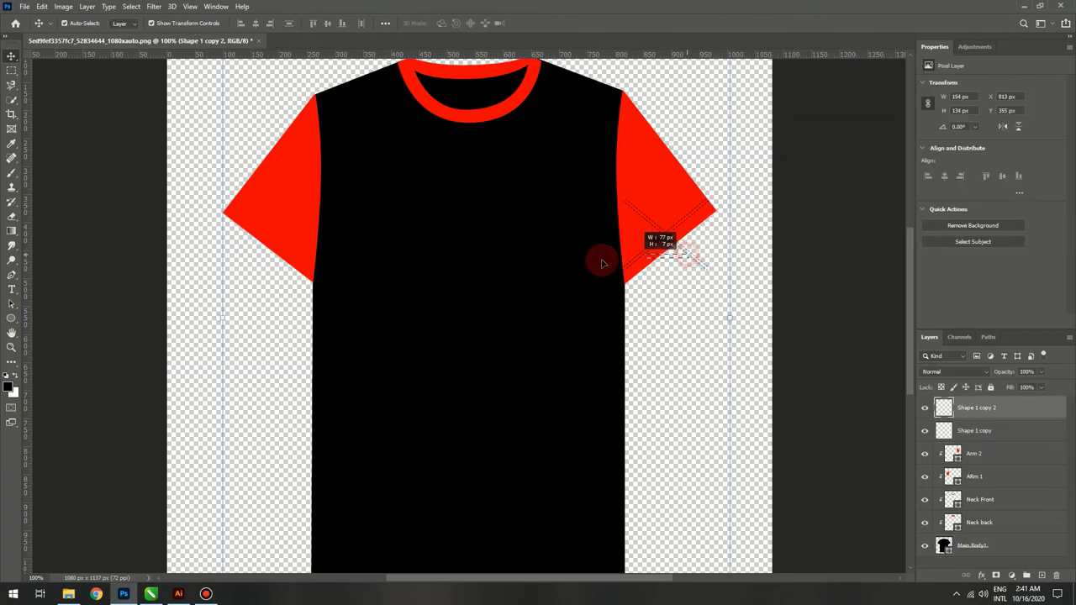
click(1024, 410)
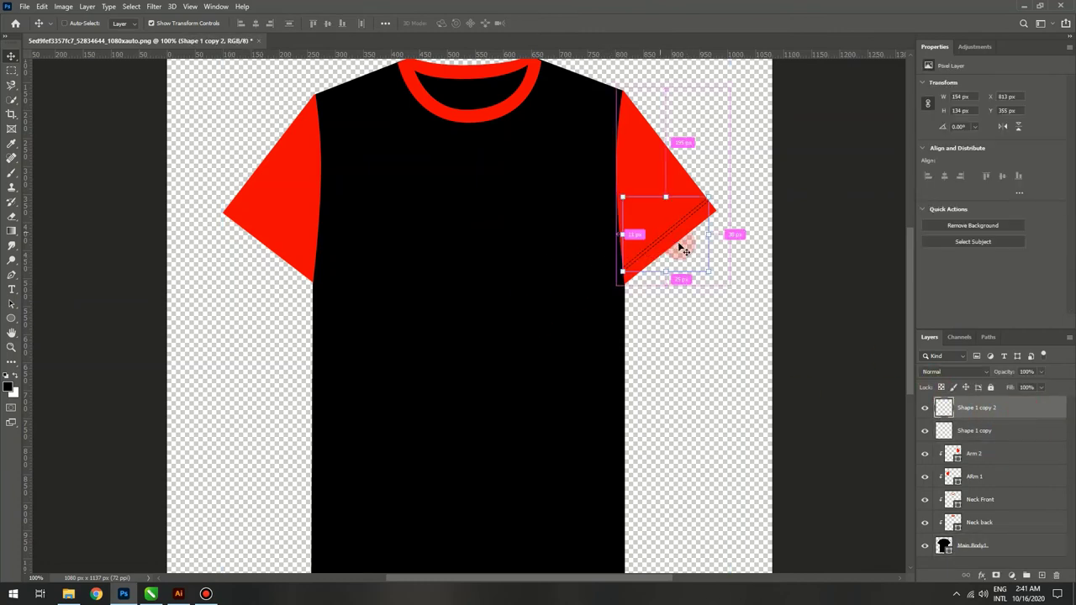
click(1005, 420)
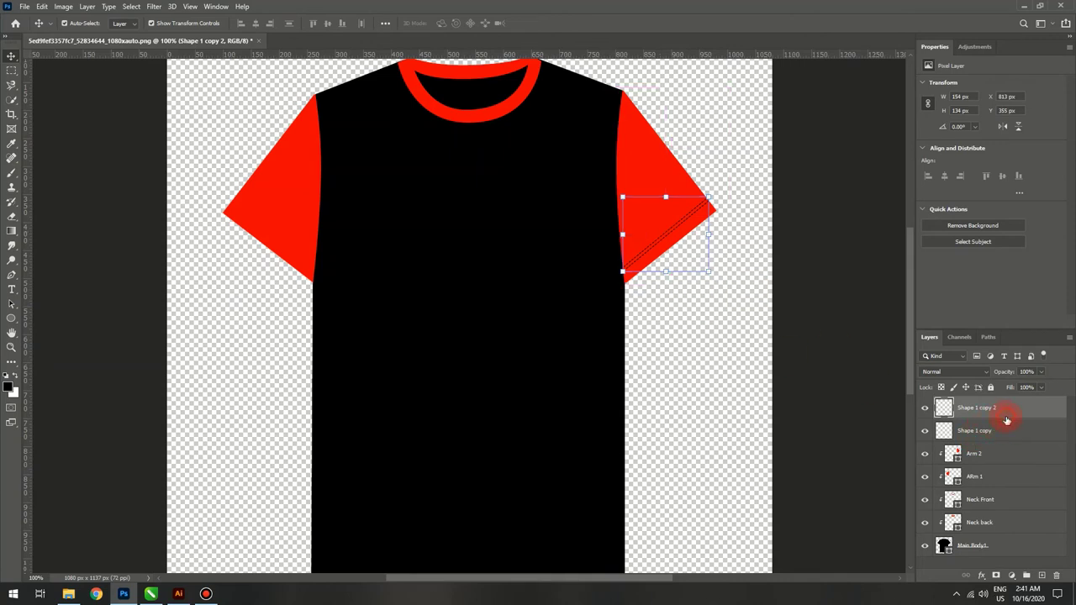
ctrl+click(1018, 433)
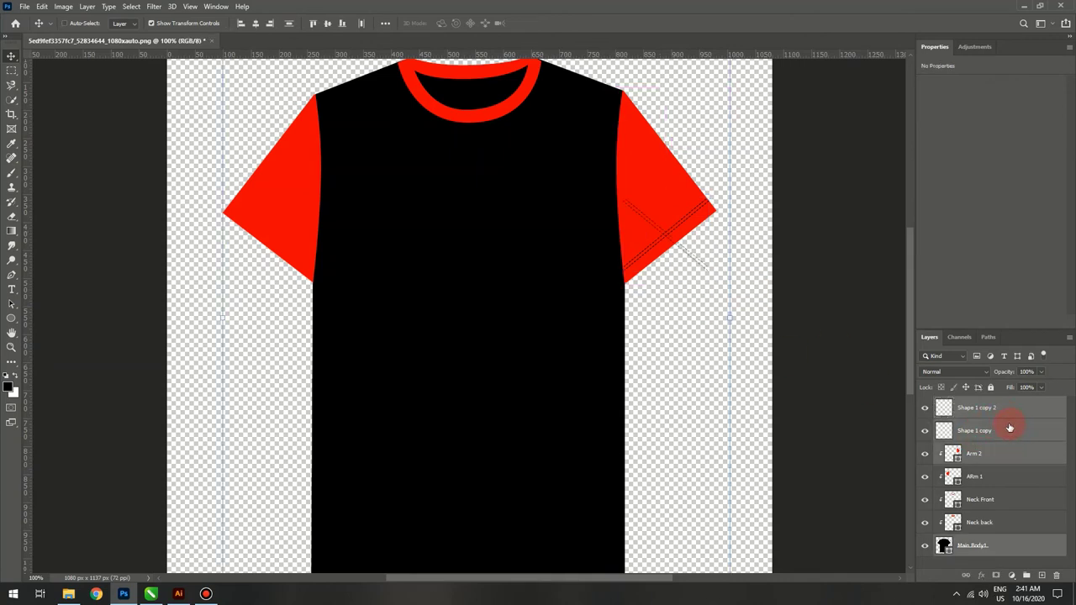
click(1025, 421)
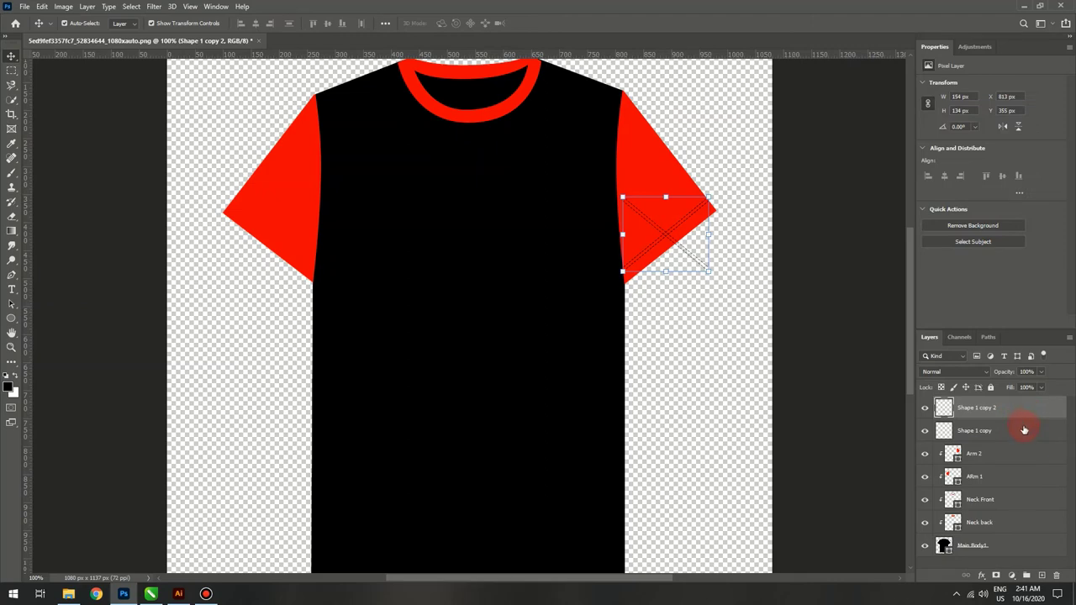
ctrl+click(1024, 430)
drag(660, 228, 269, 232)
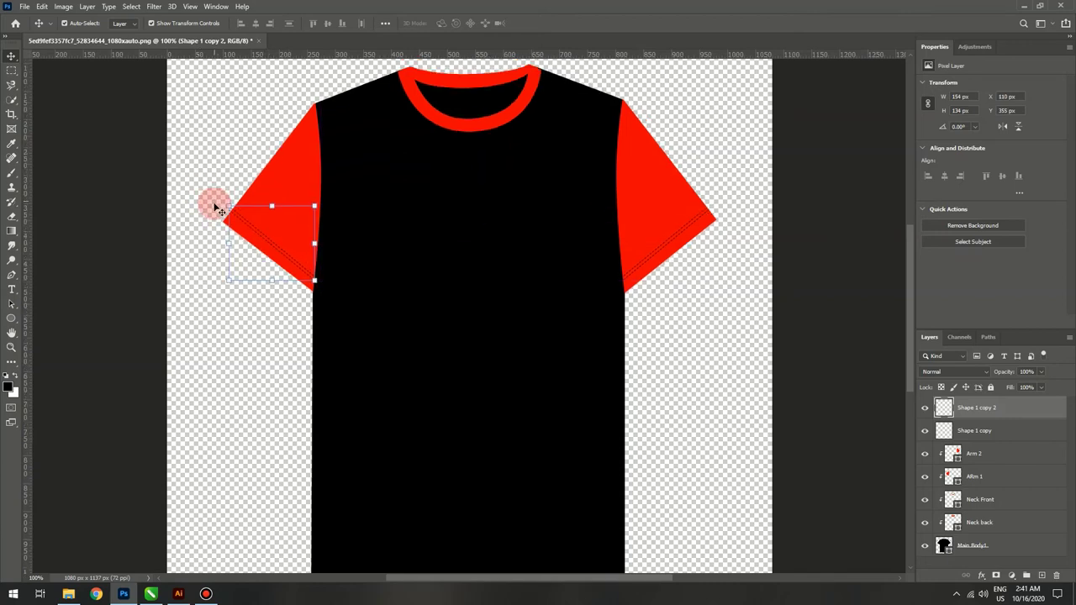
Step: Nudge Shape 1 copy 2 right to X 117 px along the left cuff hem
key(ctrl+plus)
key(ctrl+plus)
mouse_move(202, 177)
mouse_down()
mouse_move(340, 339)
mouse_move(218, 253)
mouse_move(392, 295)
mouse_move(421, 233)
mouse_move(494, 315)
mouse_up()
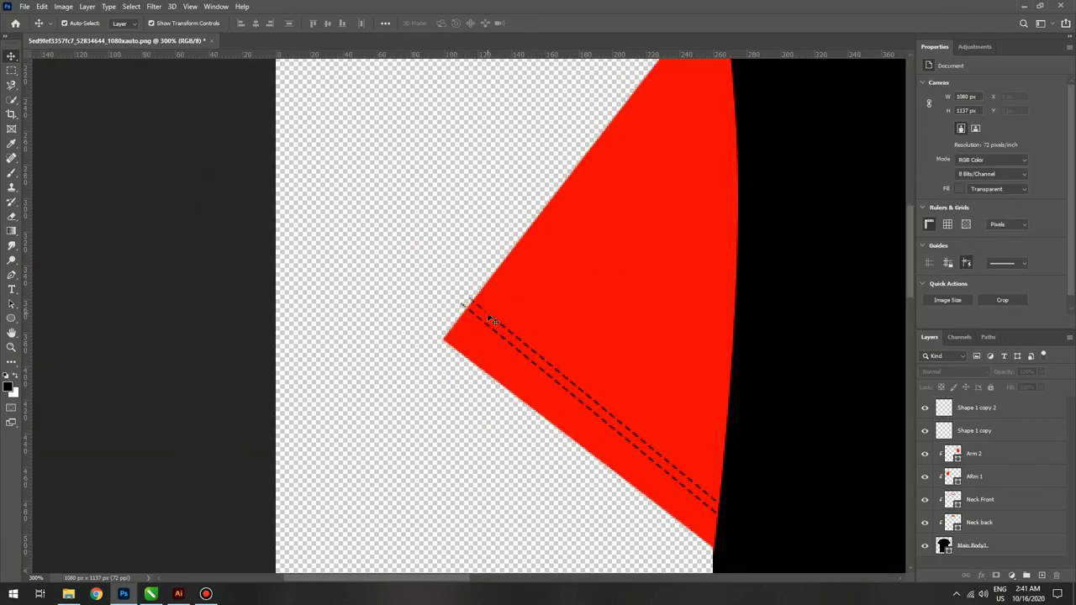
click(492, 320)
key(Right)
key(Right)
key(Right)
key(Right)
key(Right)
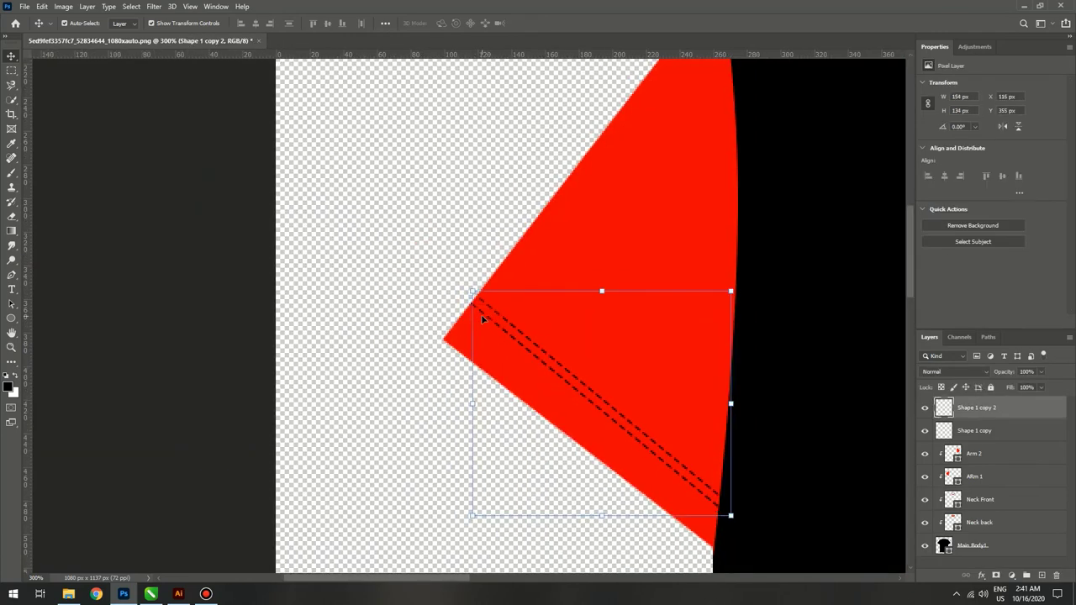
key(ctrl+minus)
key(ctrl+minus)
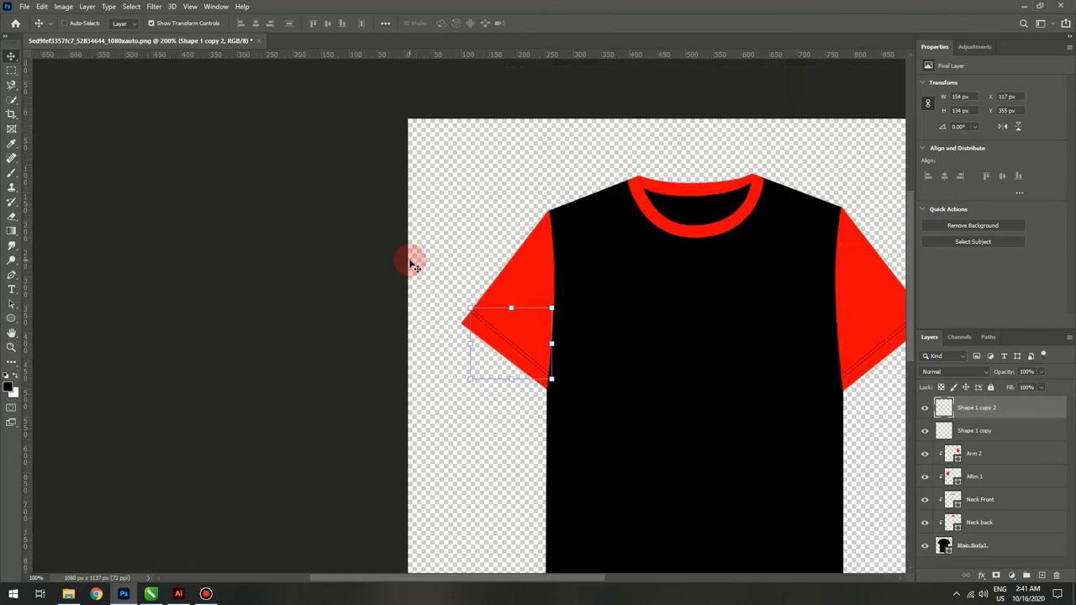
key(ctrl+minus)
click(632, 202)
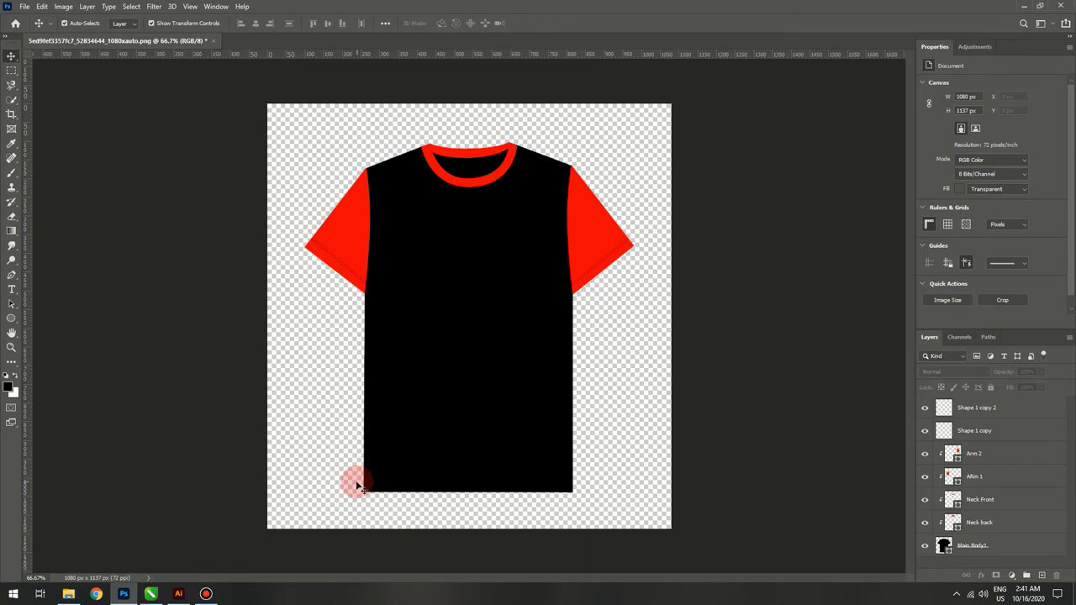
Step: Draw a straight Pen line across the shirt's bottom hem
key(p)
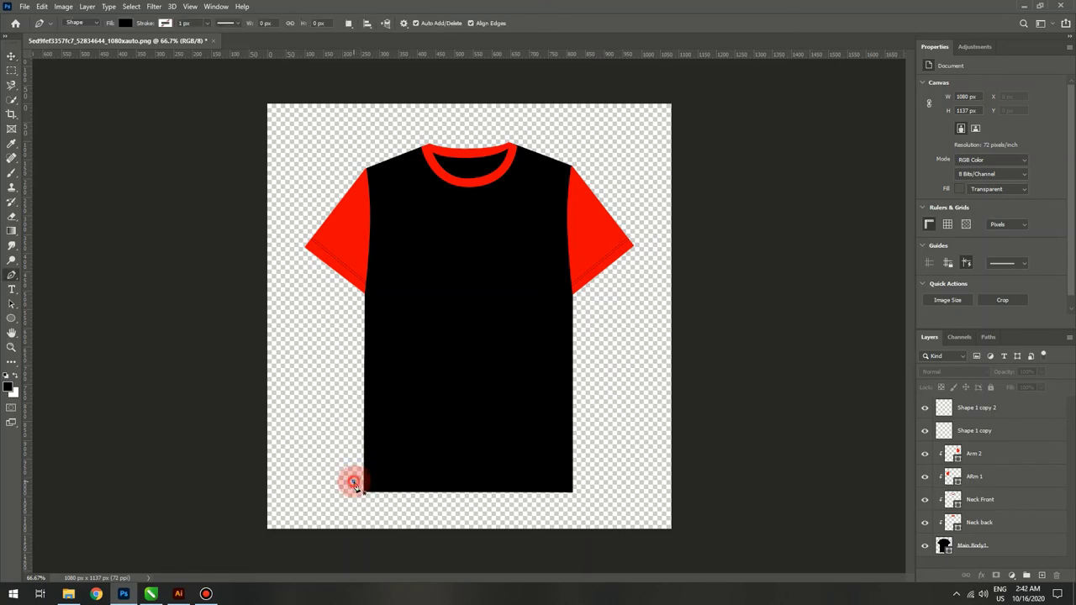
click(354, 483)
click(576, 482)
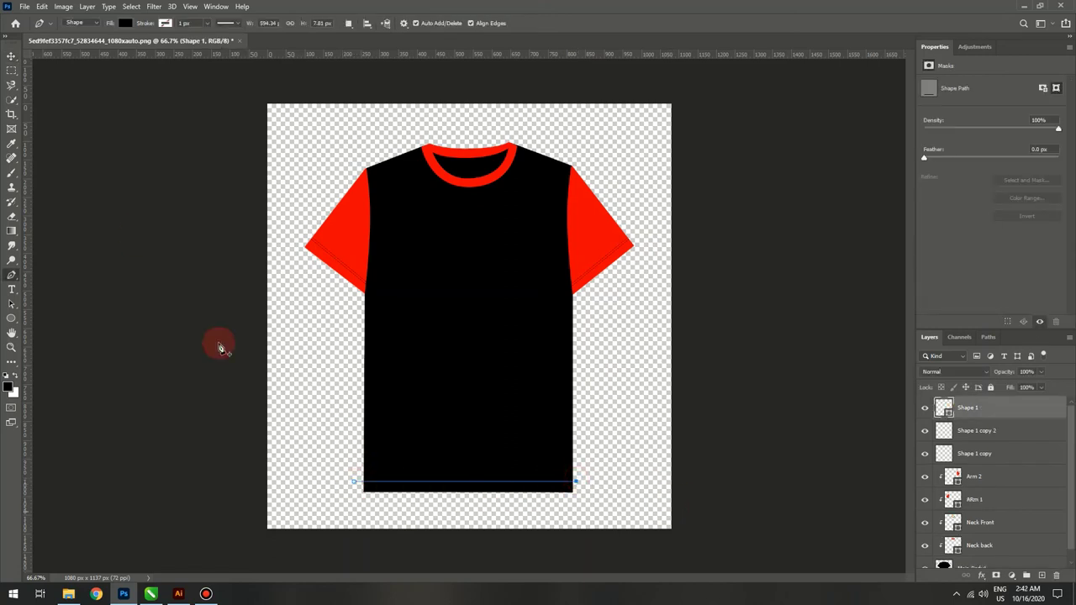
click(112, 30)
Step: Give the hem line a red 1.87 px dashed stroke
click(166, 23)
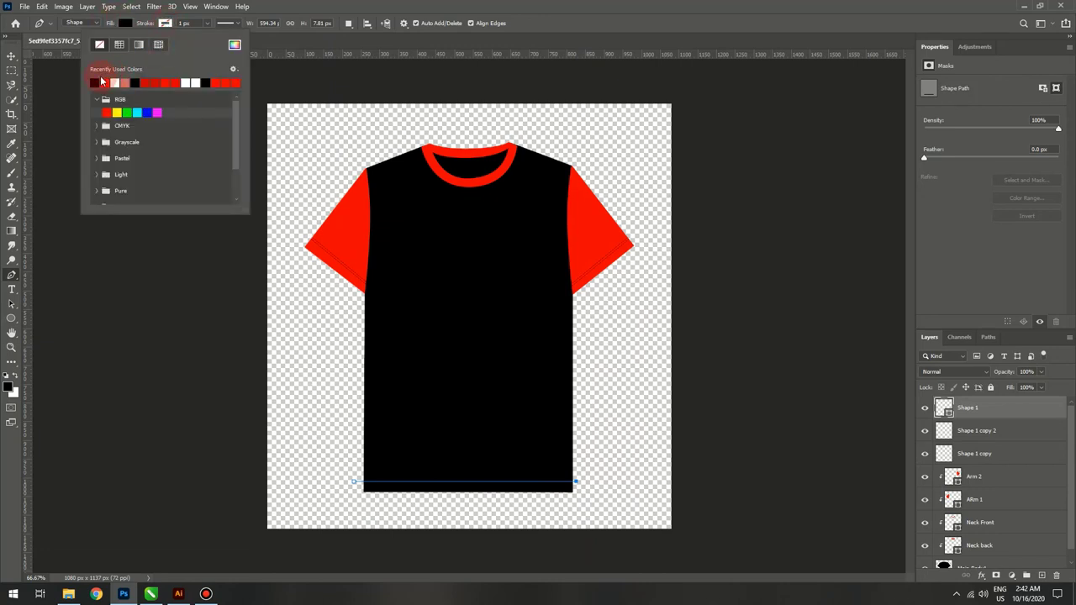
click(104, 81)
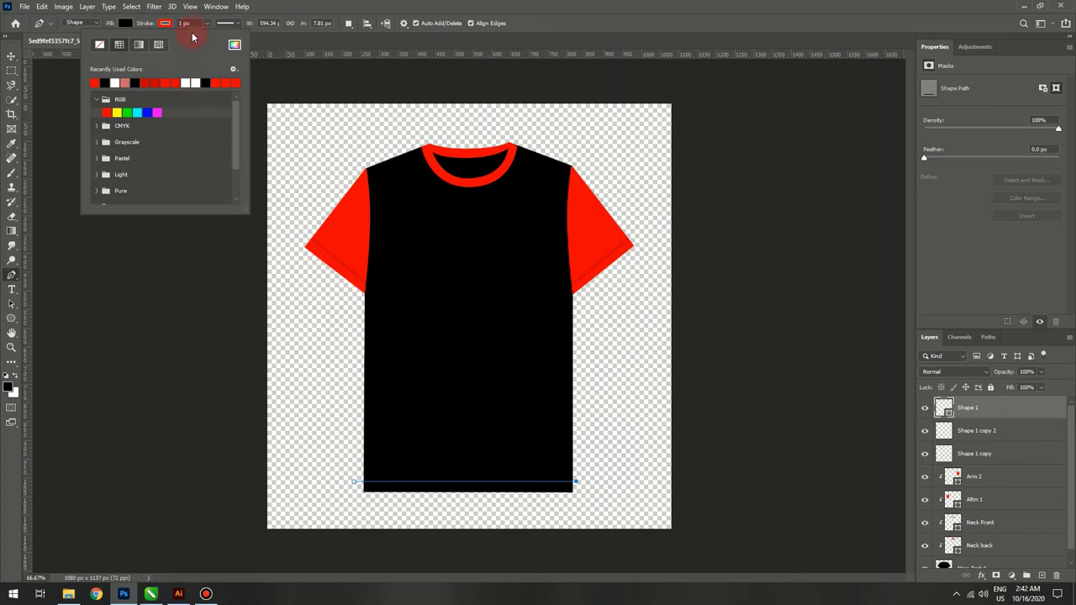
click(207, 25)
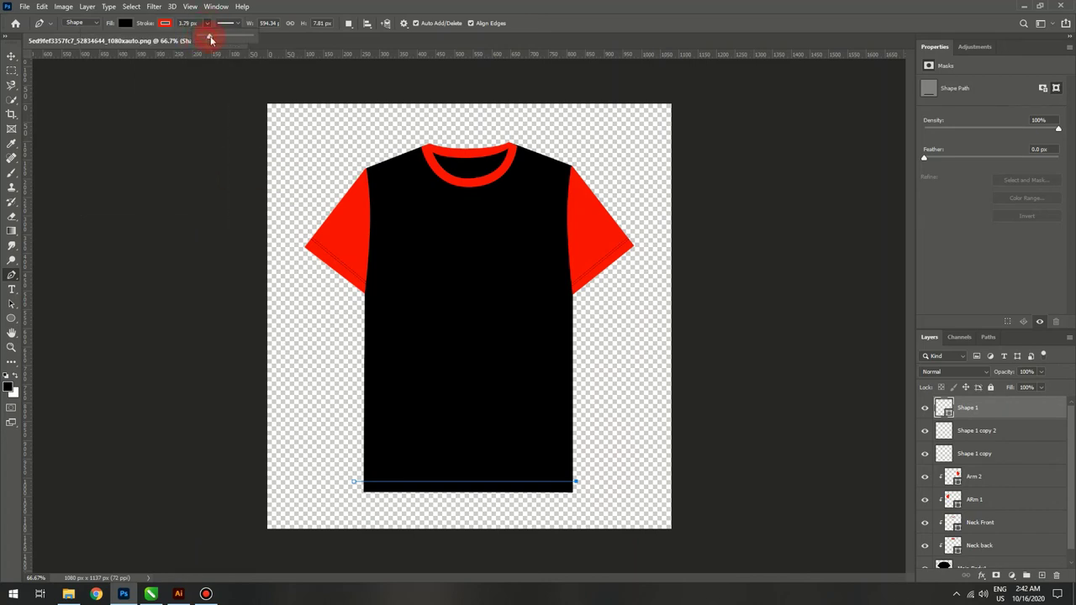
drag(208, 39, 210, 40)
click(244, 25)
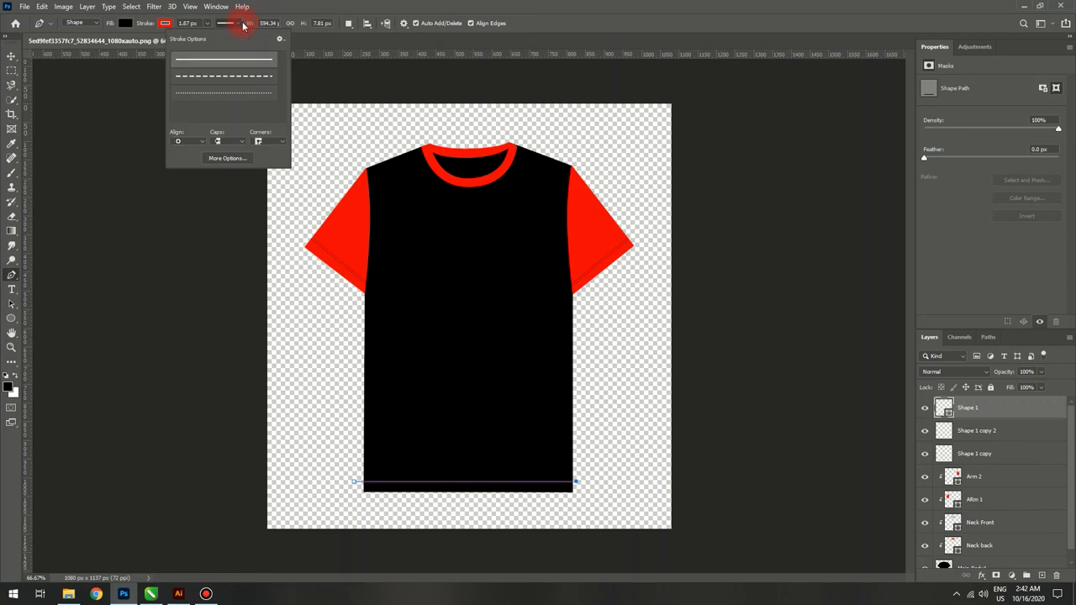
click(231, 80)
Step: Finish styling the hem line and deselect the hem line and shirt body
click(10, 56)
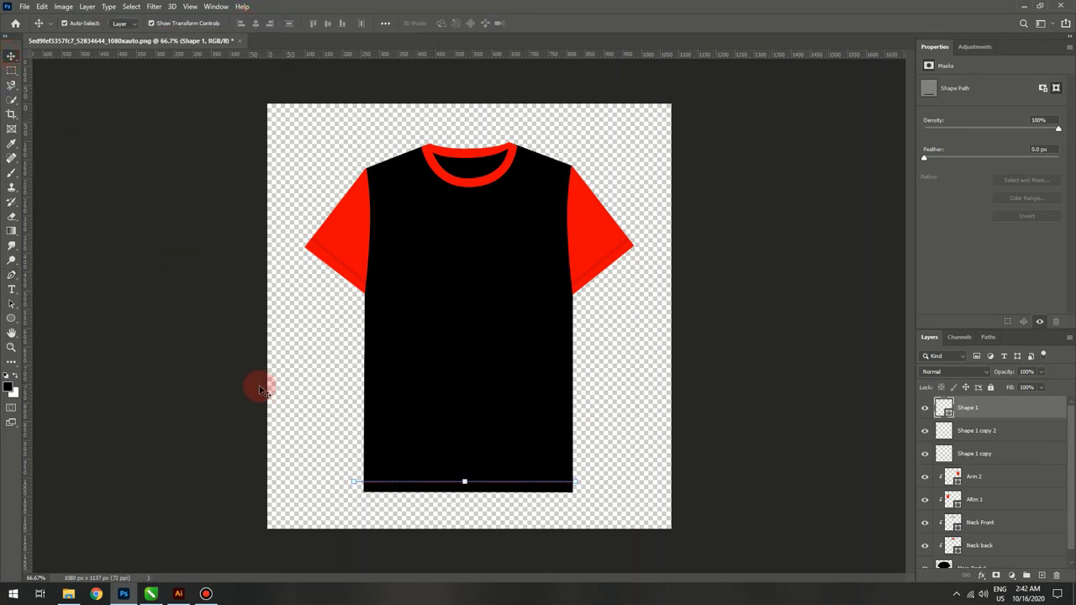
click(256, 388)
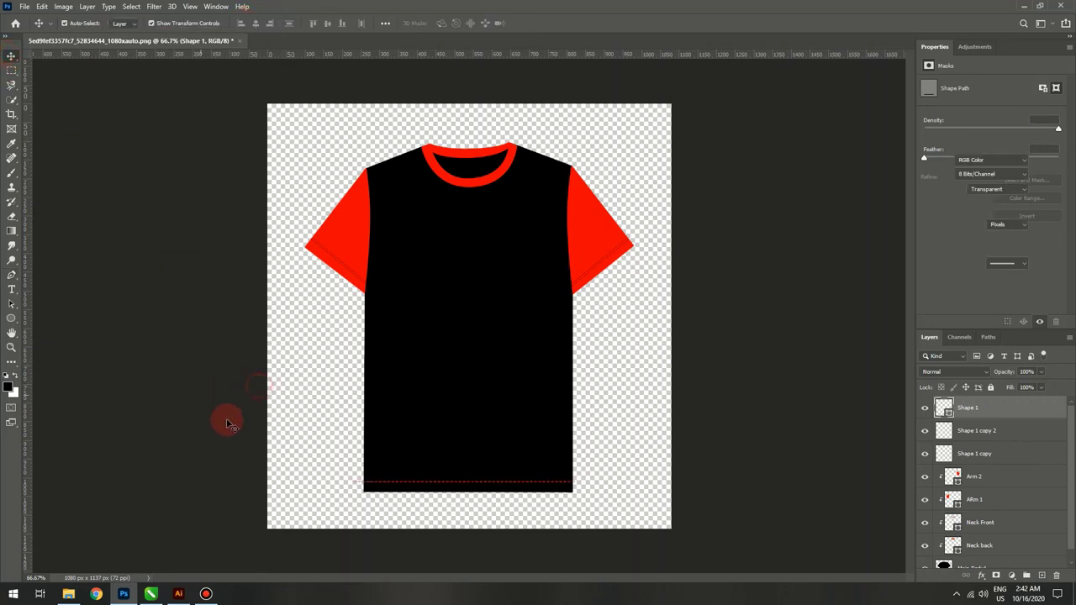
click(578, 488)
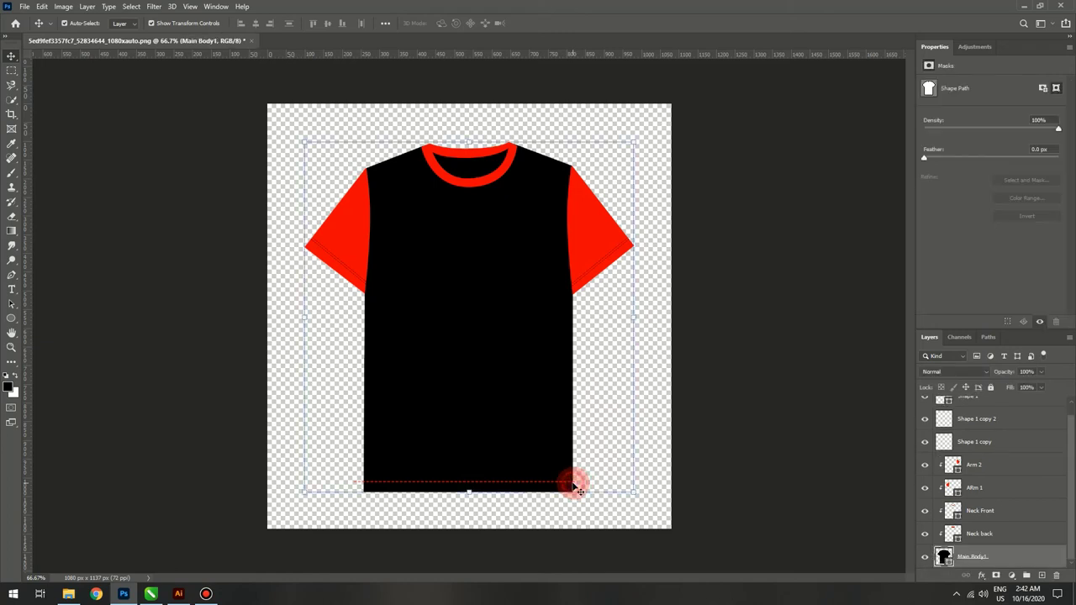
click(353, 486)
scroll(1015, 430, up, 1)
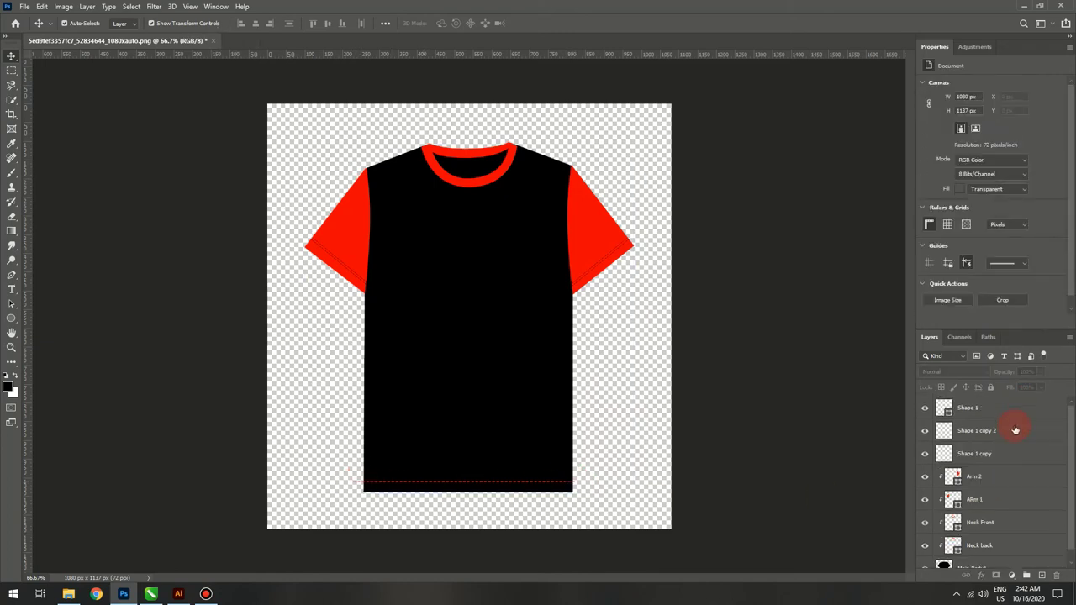
Step: Rename Shape 1 to Front Stitch and move it below Neck back as a clipped layer
click(972, 412)
text(Front Stitch)
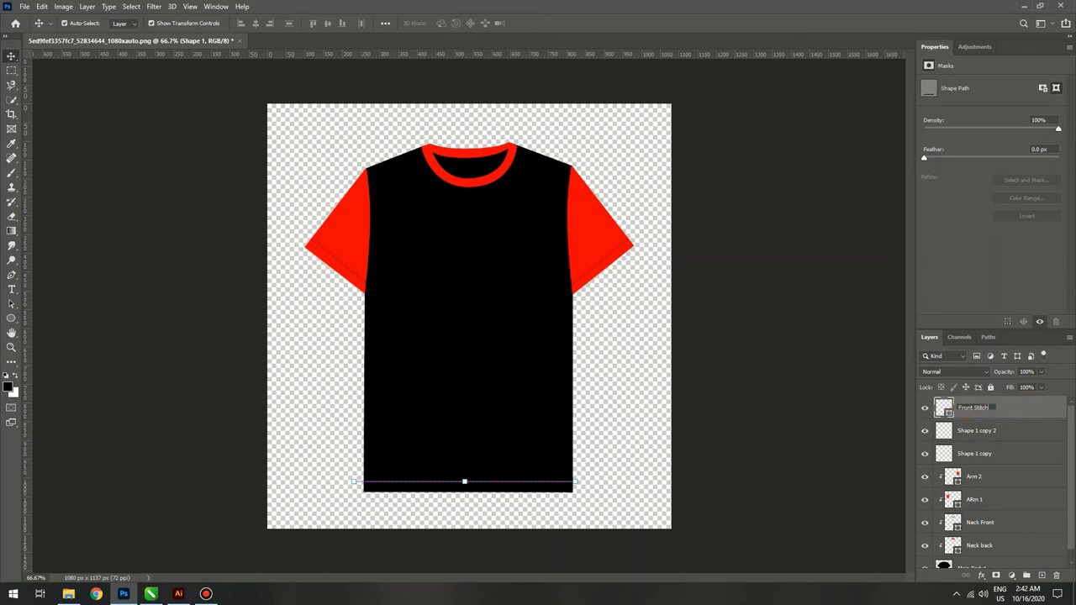
click(969, 410)
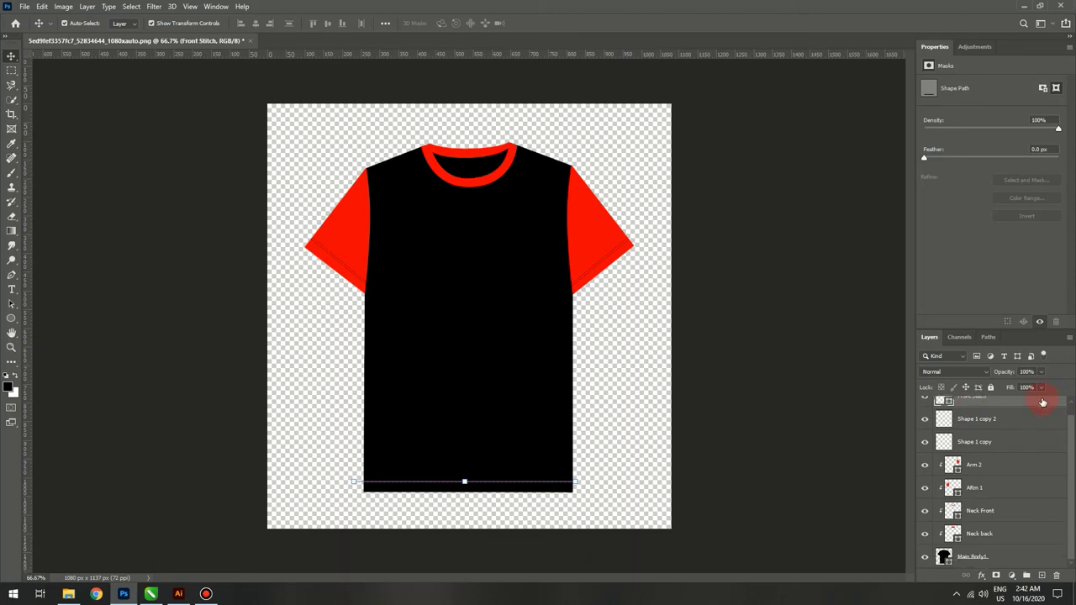
drag(1049, 405, 1040, 560)
click(706, 475)
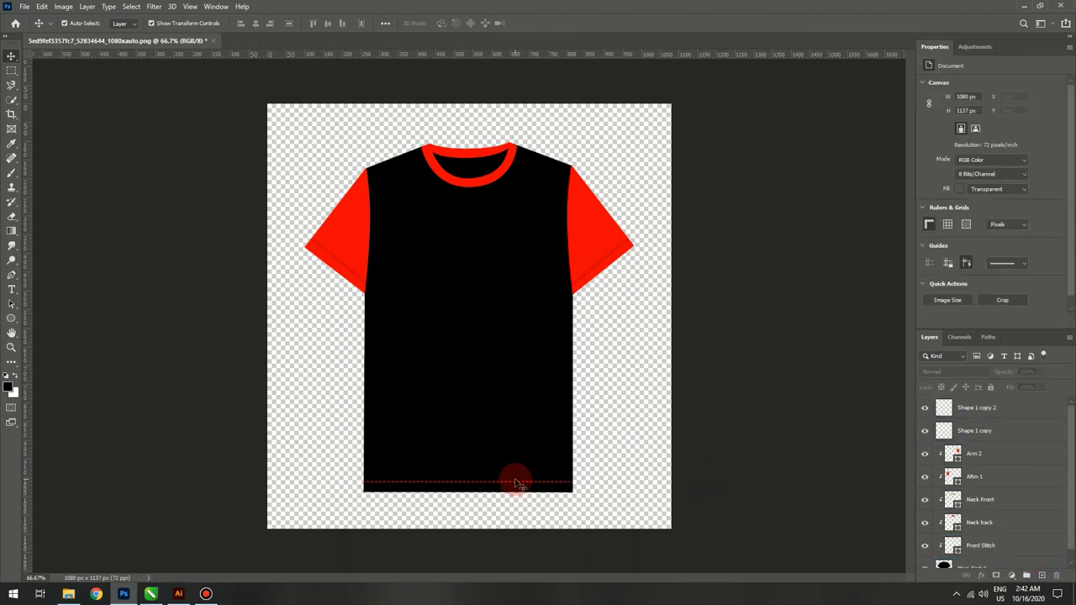
Step: Duplicate the Front Stitch layer to create a Front Stitch copy
click(1009, 547)
alt+click(516, 480)
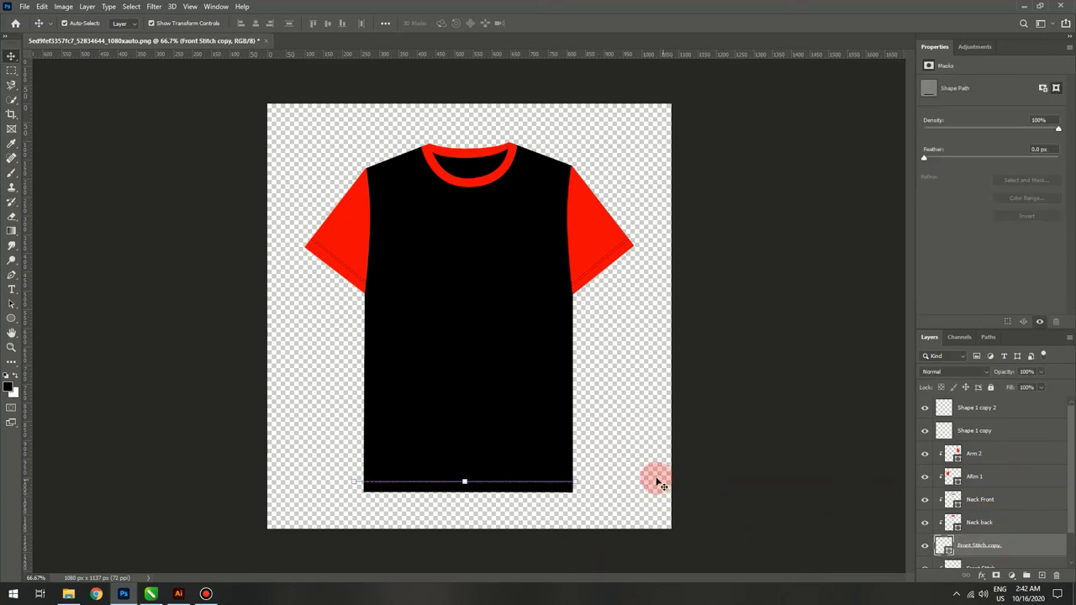
click(168, 191)
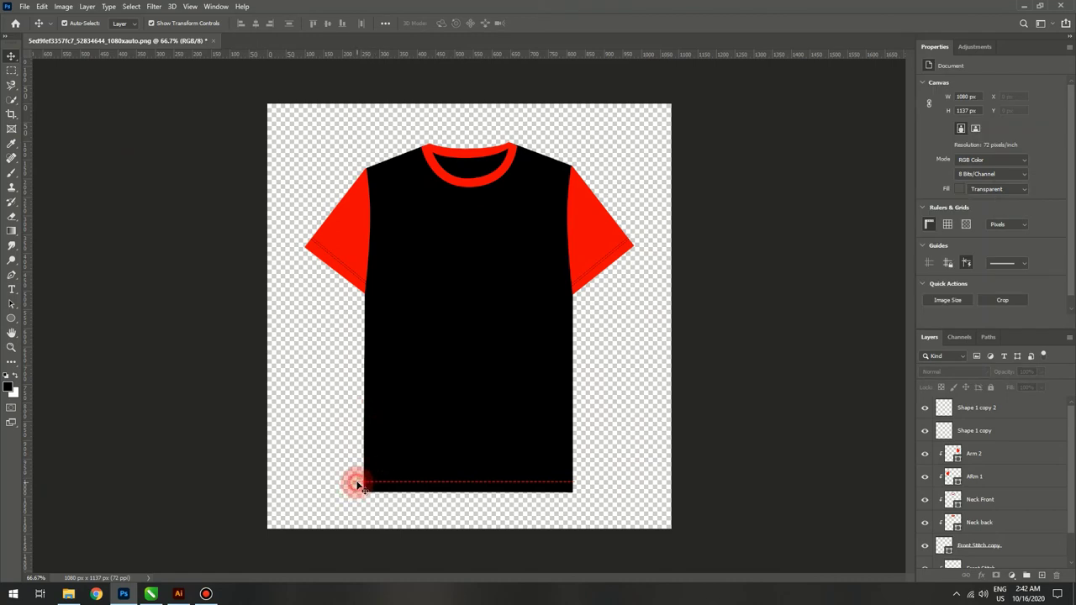
drag(355, 481, 360, 478)
click(757, 483)
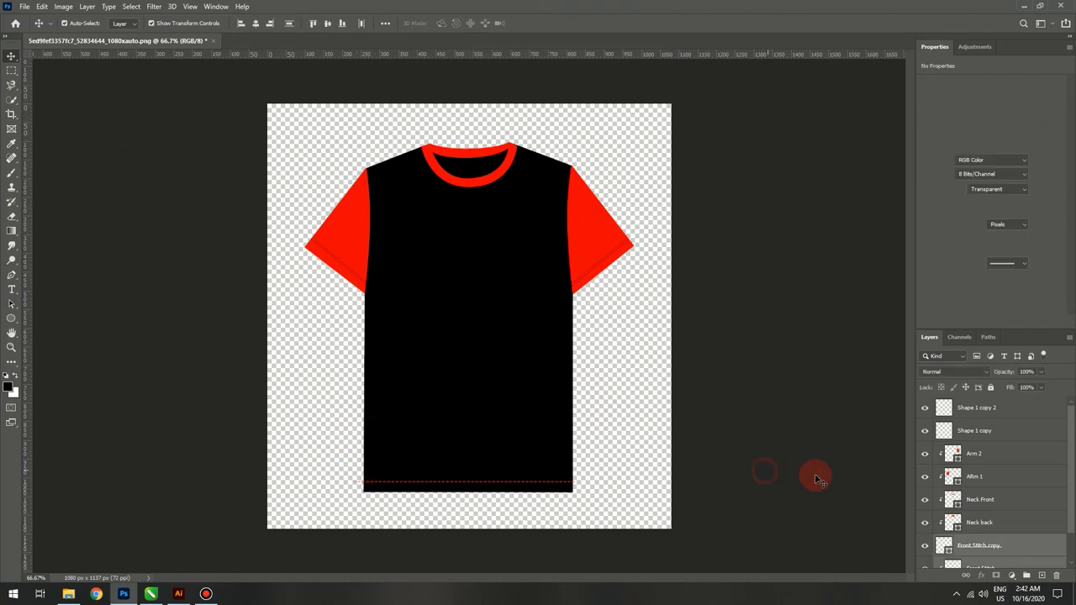
Step: Nudge the Front Stitch copy up a few pixels and restack it as a clipped layer beside Front Stitch
scroll(1006, 508, down, 2)
click(1022, 512)
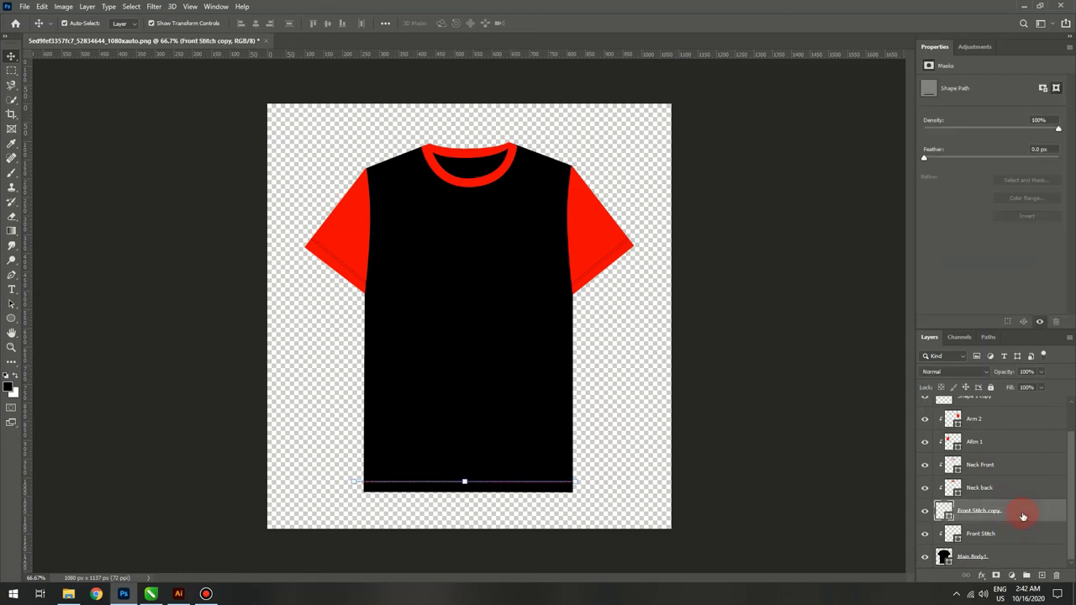
key(Up)
key(Up)
key(Up)
key(Up)
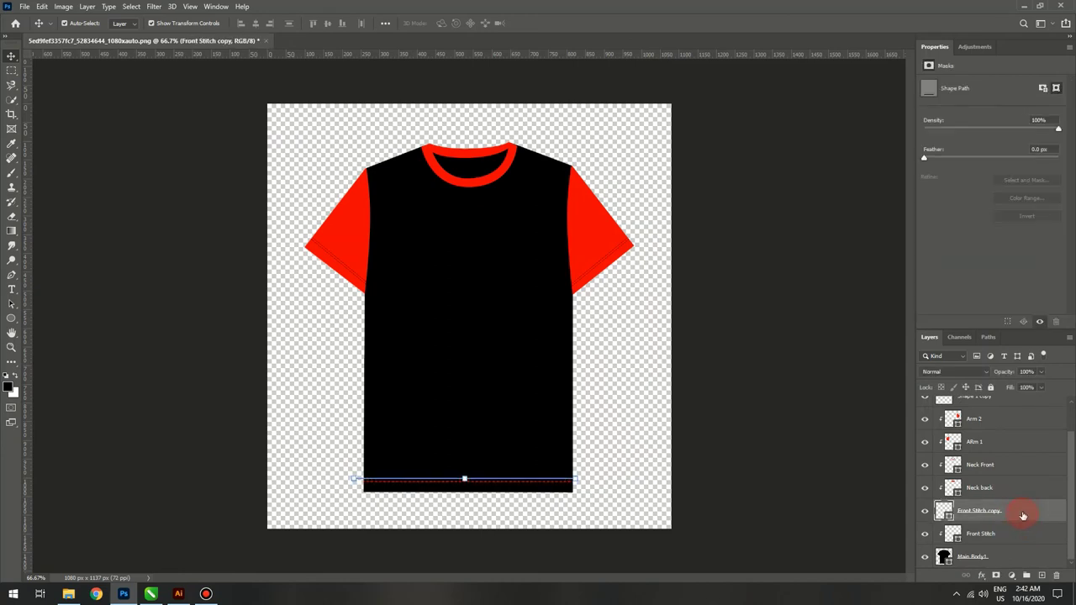
click(732, 437)
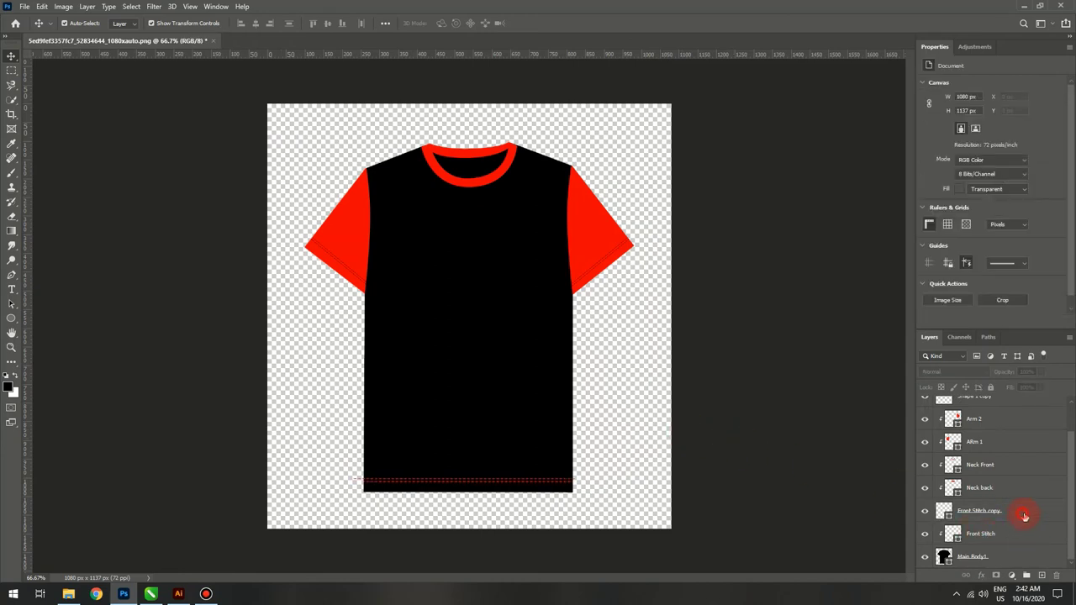
drag(1024, 515, 1023, 538)
click(800, 465)
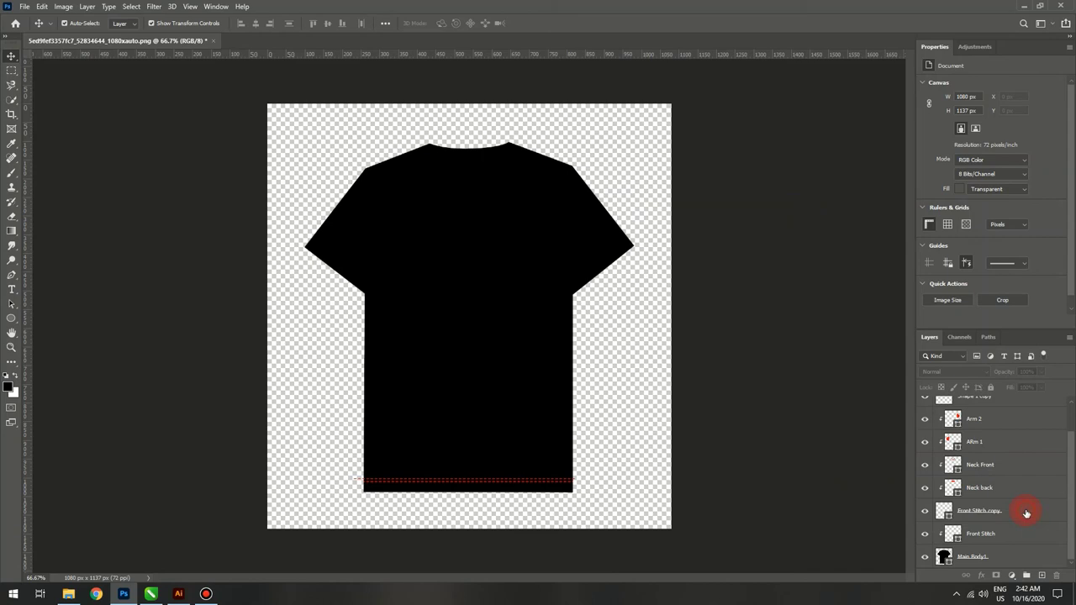
click(1024, 512)
drag(959, 517, 961, 481)
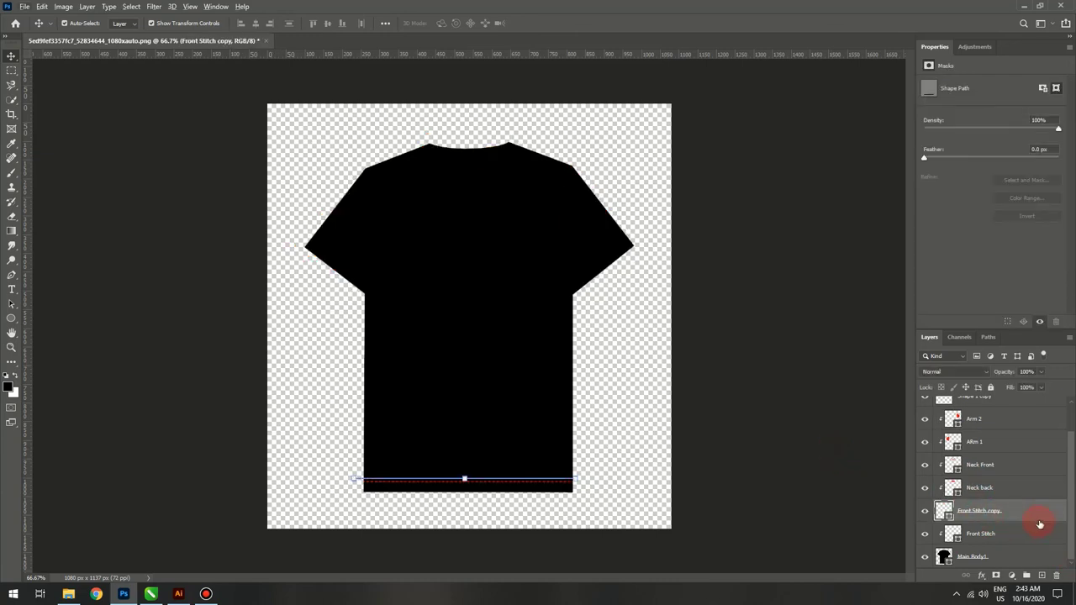
Step: Put Front Stitch copy under Front Stitch, and move the neck, Arm 1 and Arm 2 layers just above Main Body
drag(1040, 522, 1035, 544)
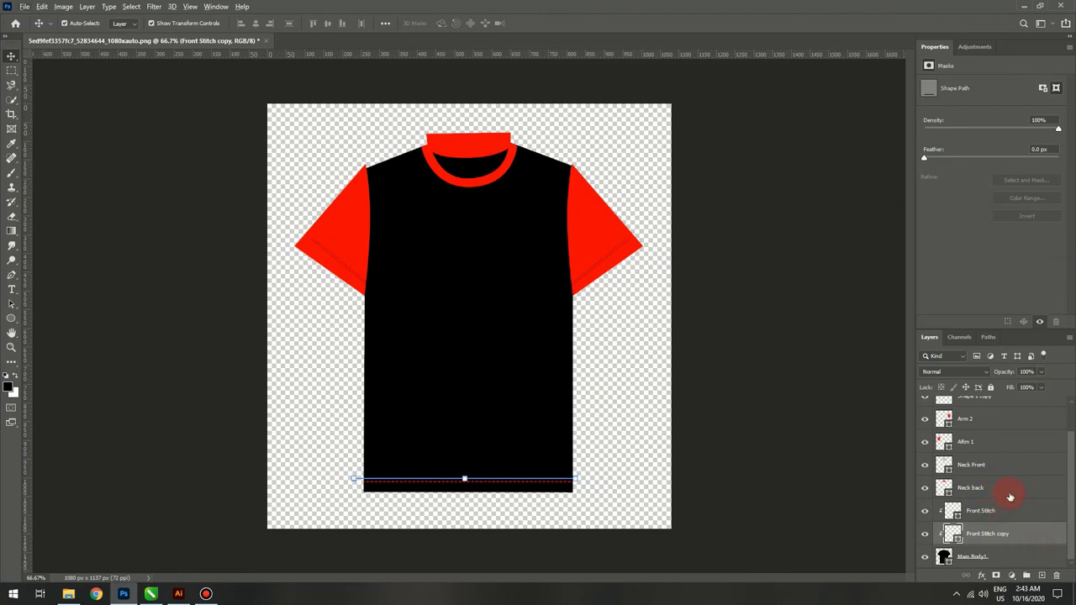
drag(1011, 497, 1022, 538)
drag(1005, 443, 1009, 550)
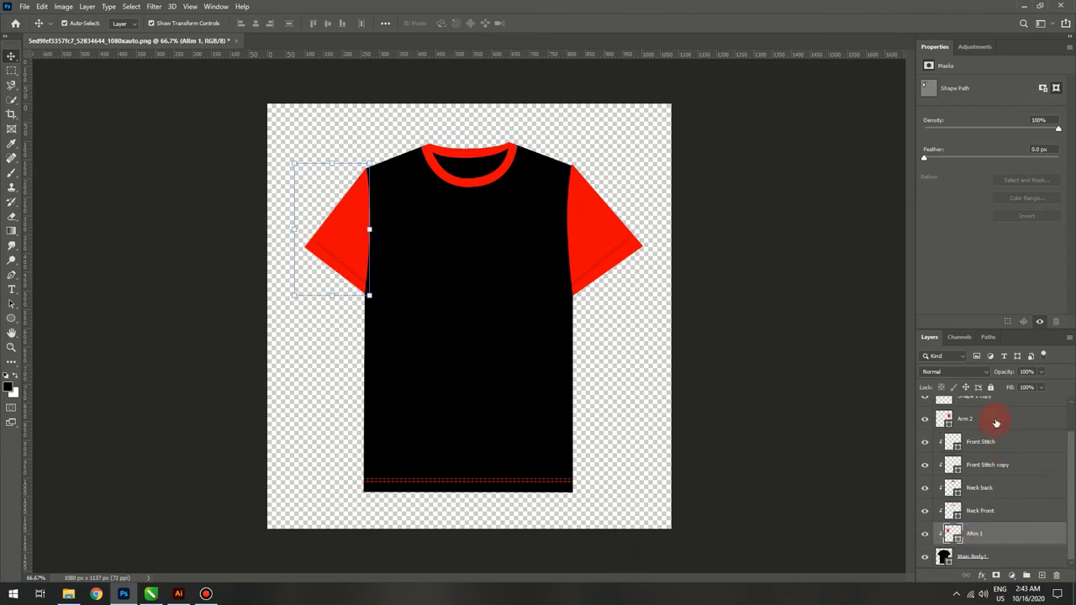
drag(996, 423, 1009, 544)
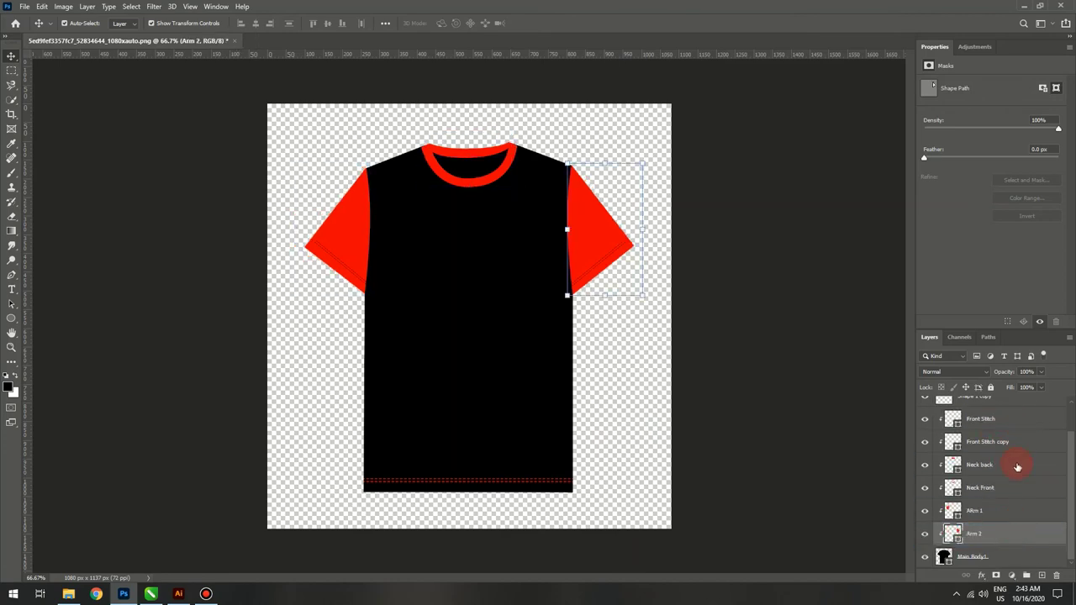
scroll(1017, 466, up, 2)
click(1018, 432)
shift+click(1018, 411)
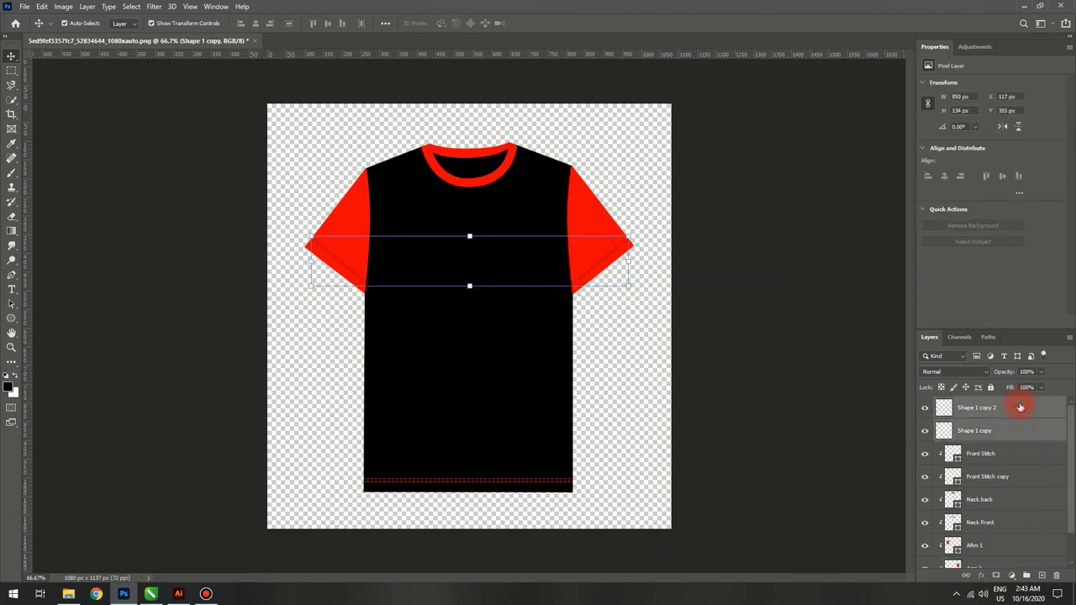
click(788, 432)
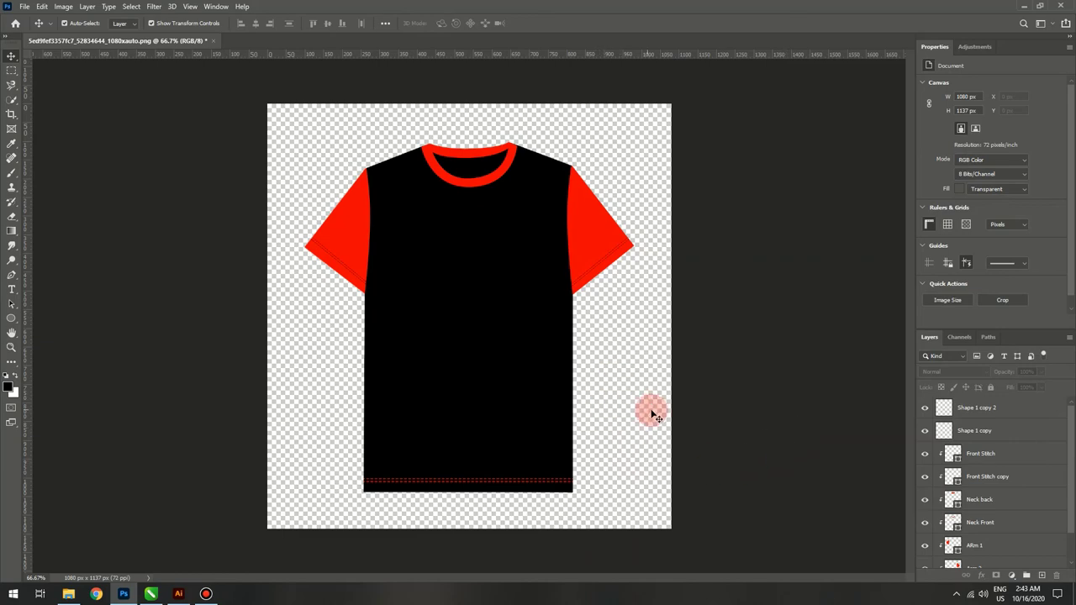
Step: Place HMR logo image 1 from DESIGNS > LOGO AND COVER onto the shirt document
click(68, 593)
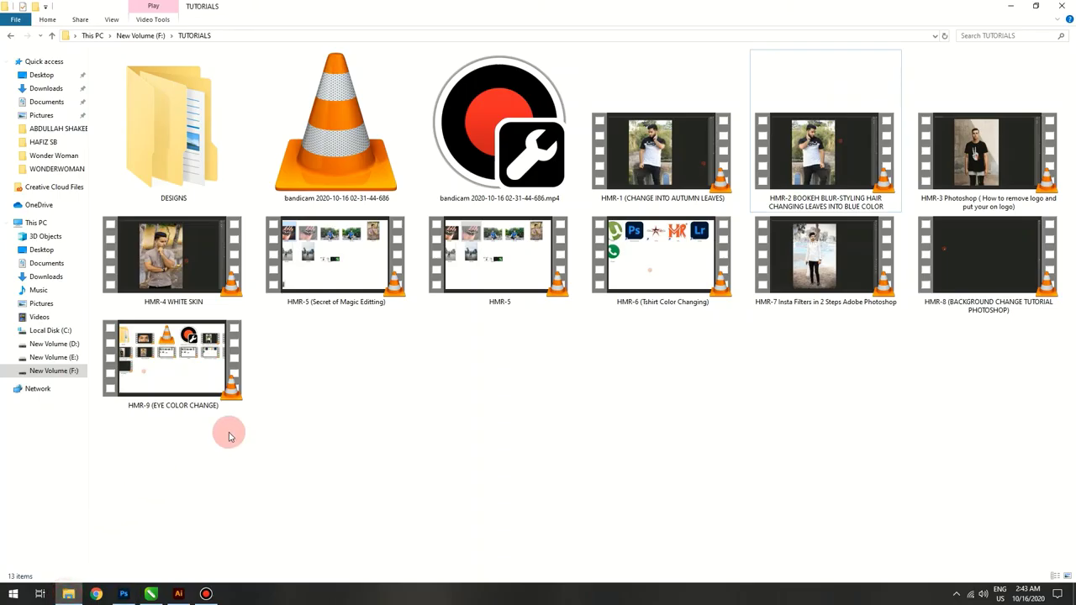
double_click(166, 177)
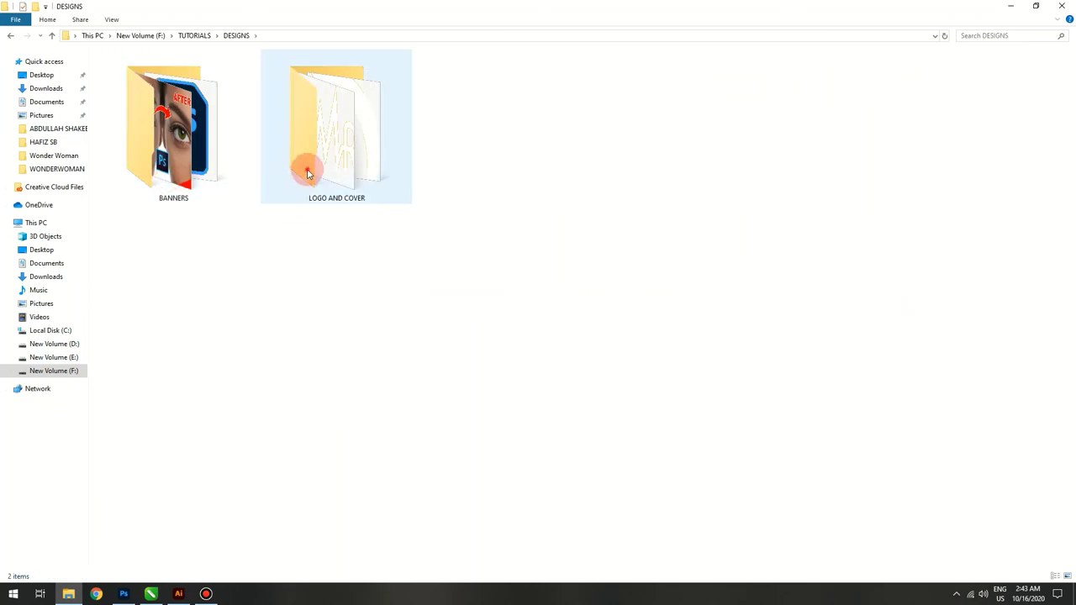
double_click(305, 168)
click(240, 149)
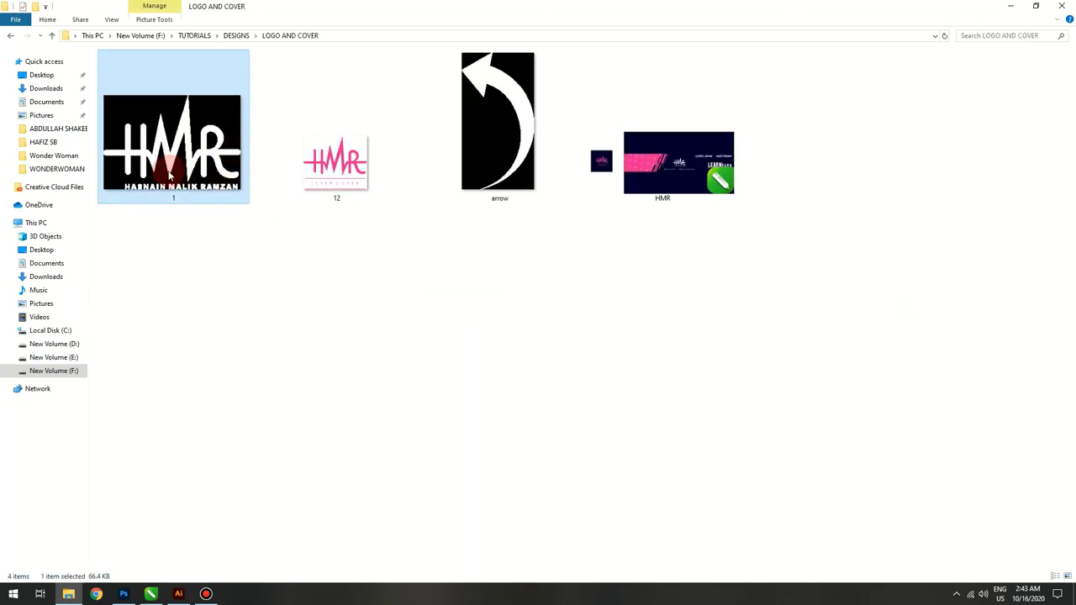
mouse_move(168, 173)
mouse_down()
mouse_move(172, 428)
mouse_move(467, 269)
mouse_up()
key(Return)
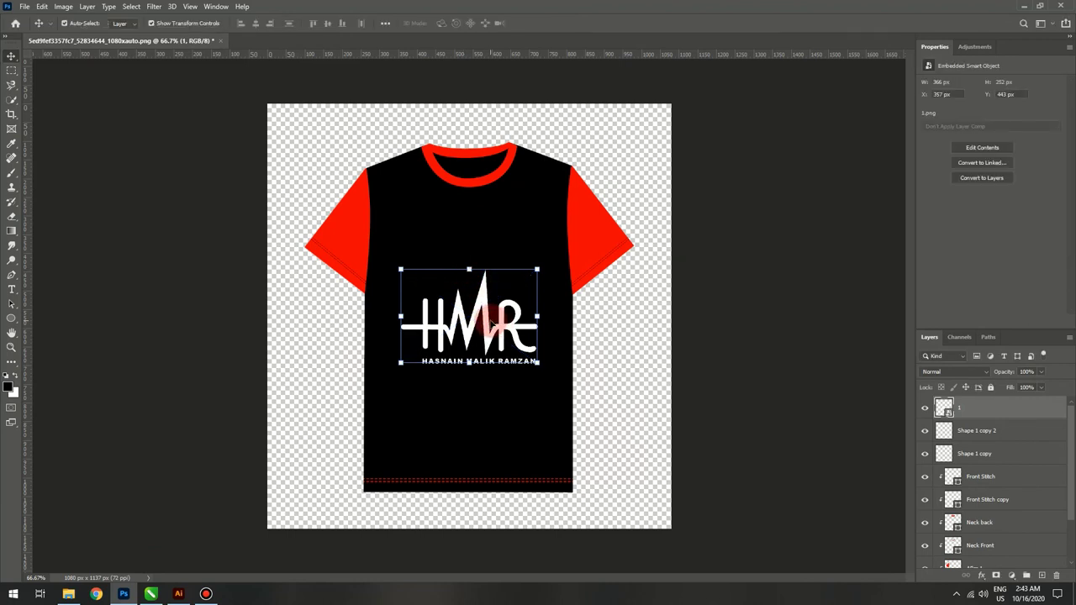
Step: Move the HMR logo slightly up the chest and enlarge it by about a third
click(604, 328)
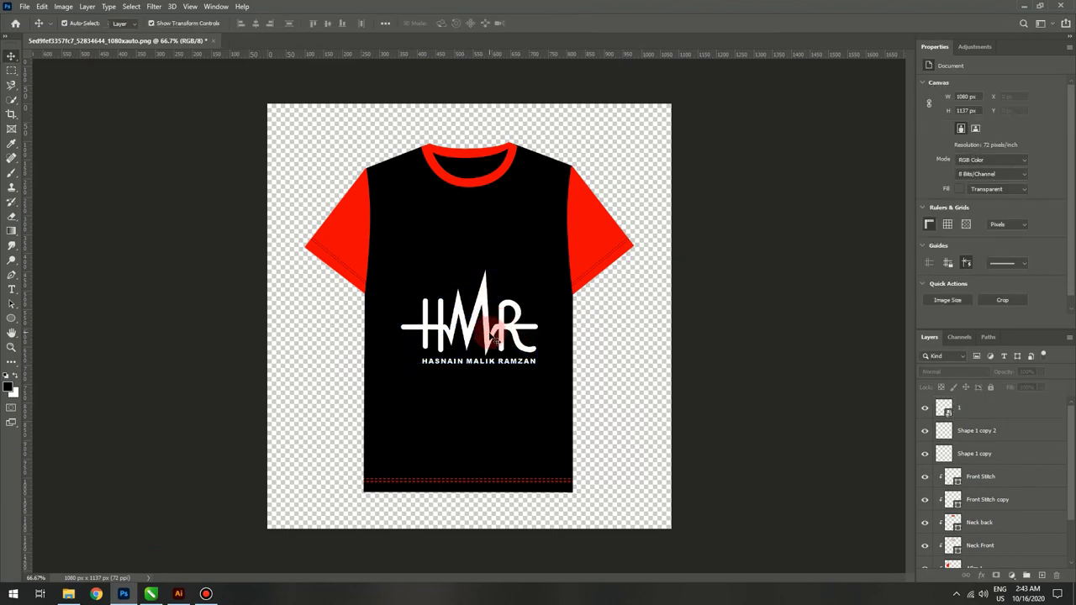
drag(488, 324, 484, 265)
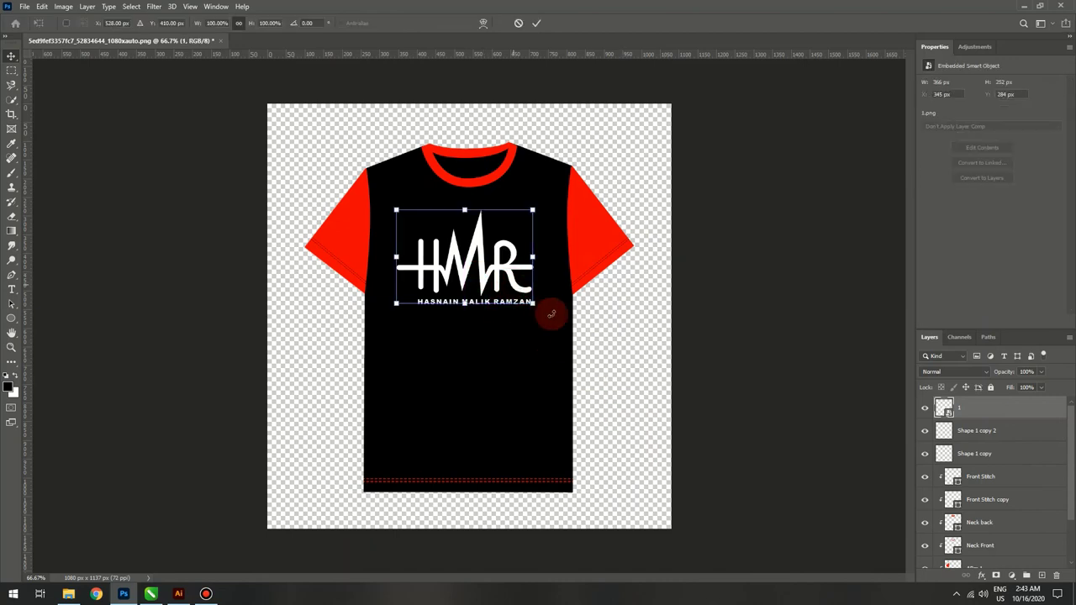
click(534, 304)
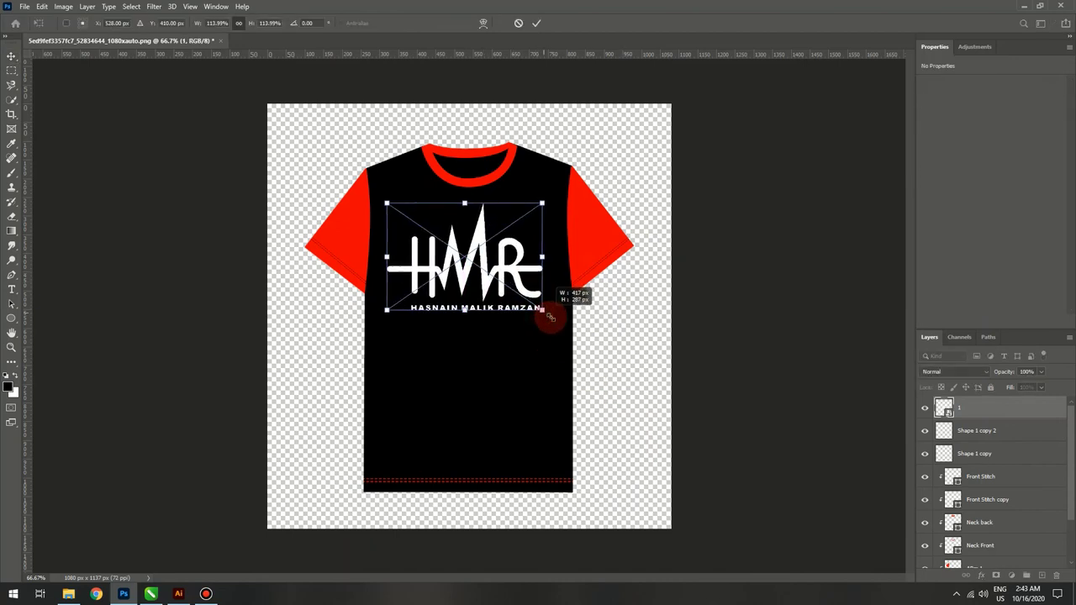
drag(533, 304, 555, 320)
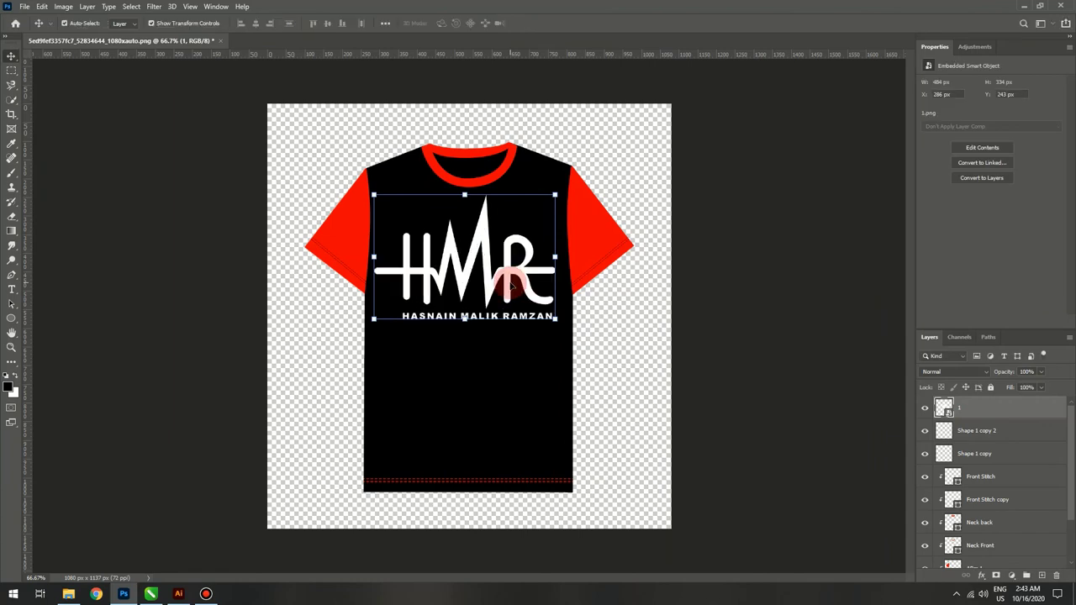
click(617, 339)
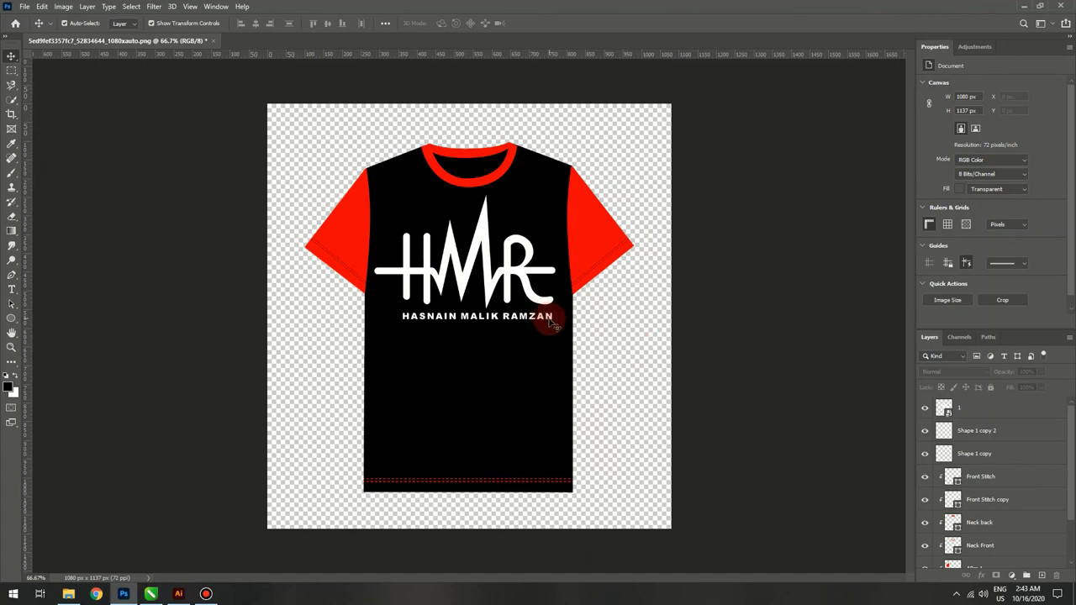
Step: Scale the HMR logo down to about 36% and move it to the upper chest
click(992, 413)
key(ctrl+t)
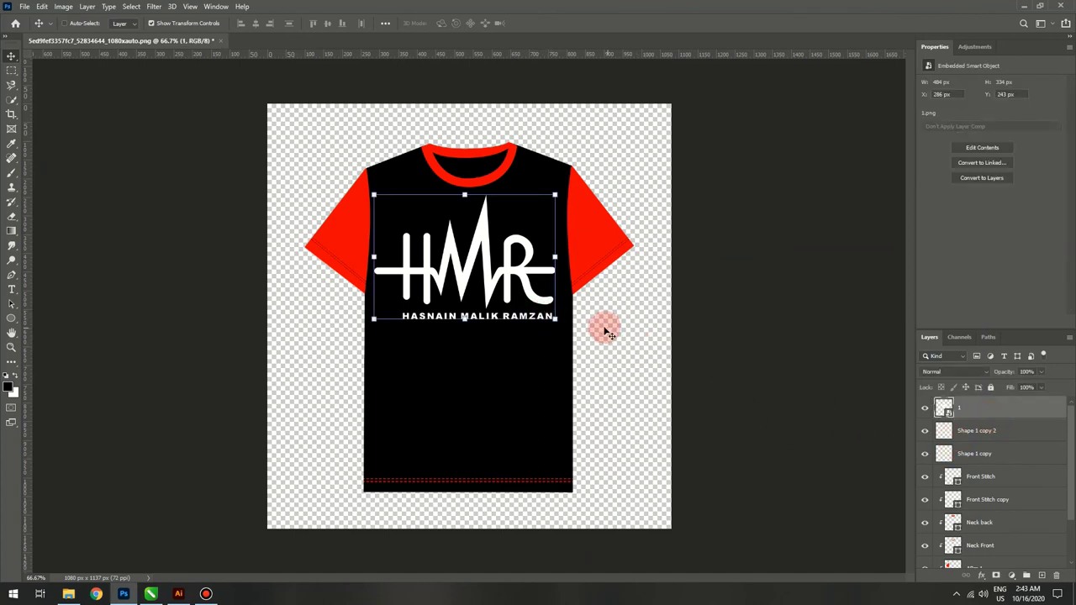
drag(555, 318, 479, 291)
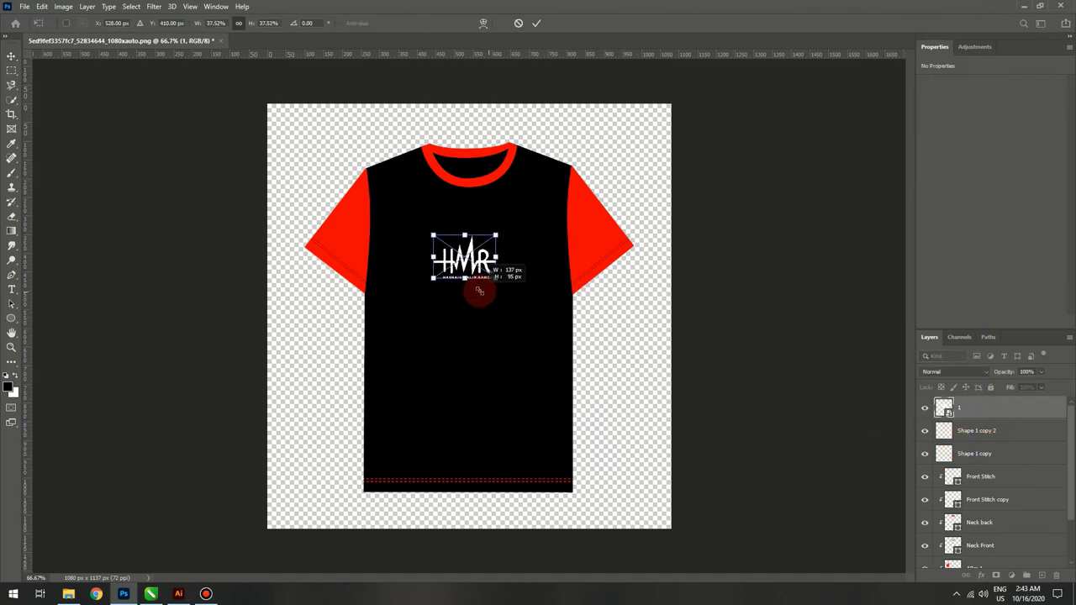
key(Return)
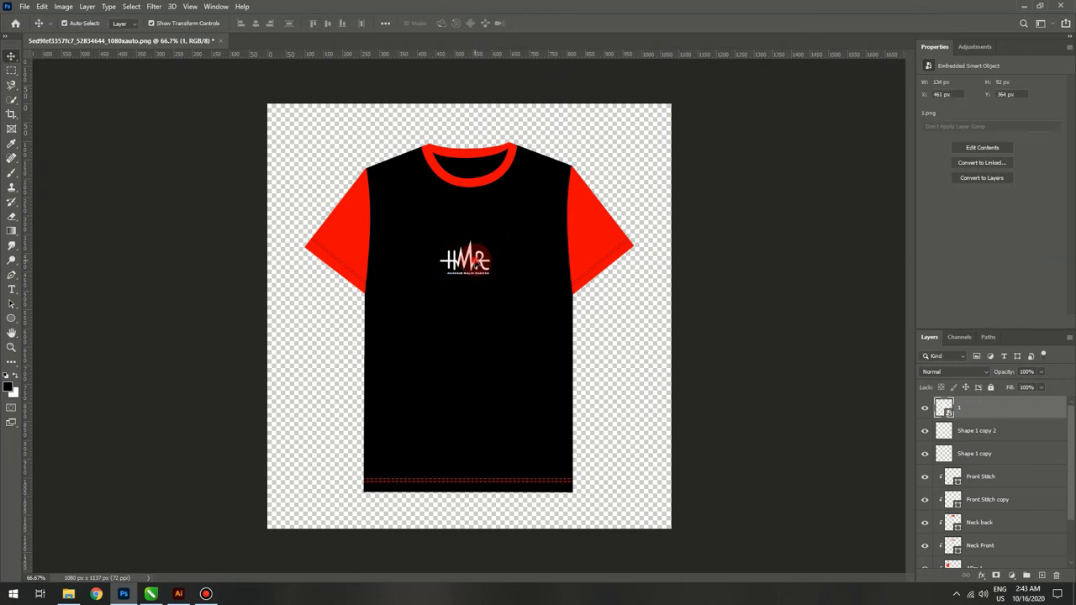
drag(488, 253, 540, 237)
click(620, 319)
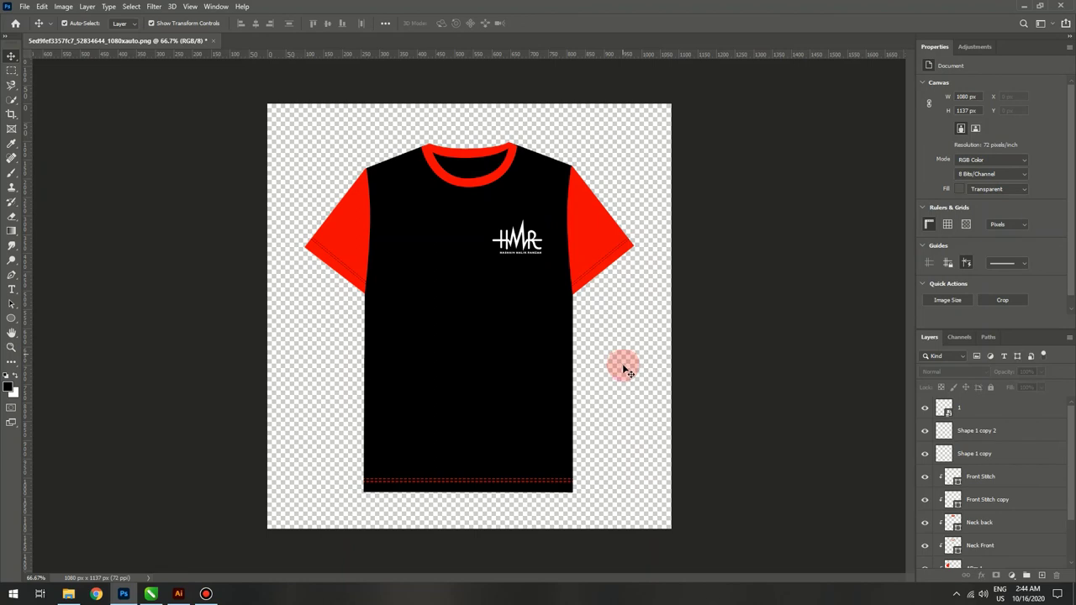
Step: Create a new layer below Main Body1 and name it Background
scroll(1040, 504, down, 3)
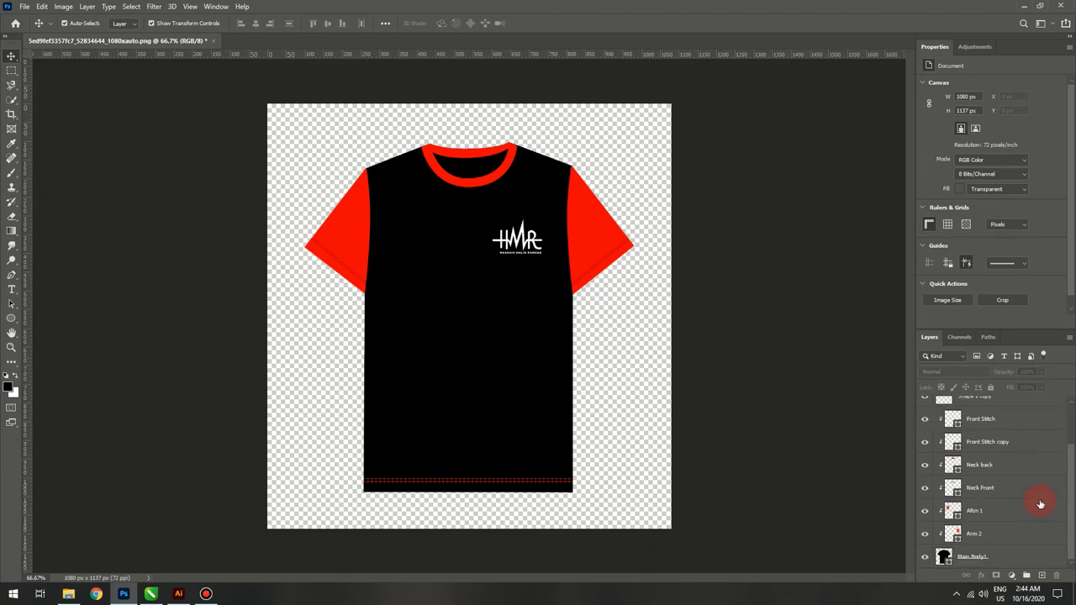
click(1042, 560)
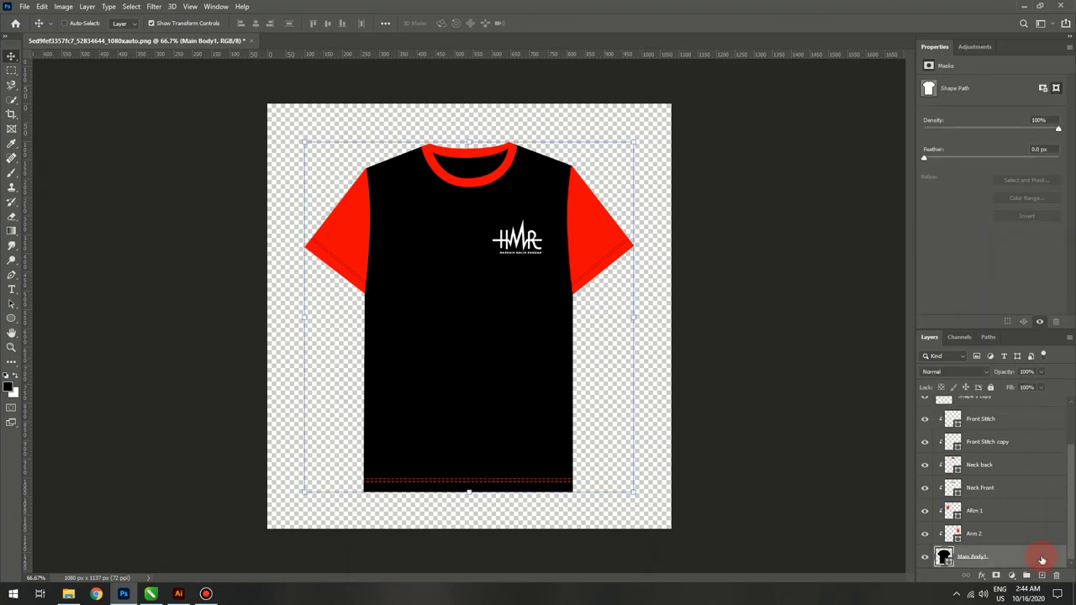
key(ctrl+shift+alt+n)
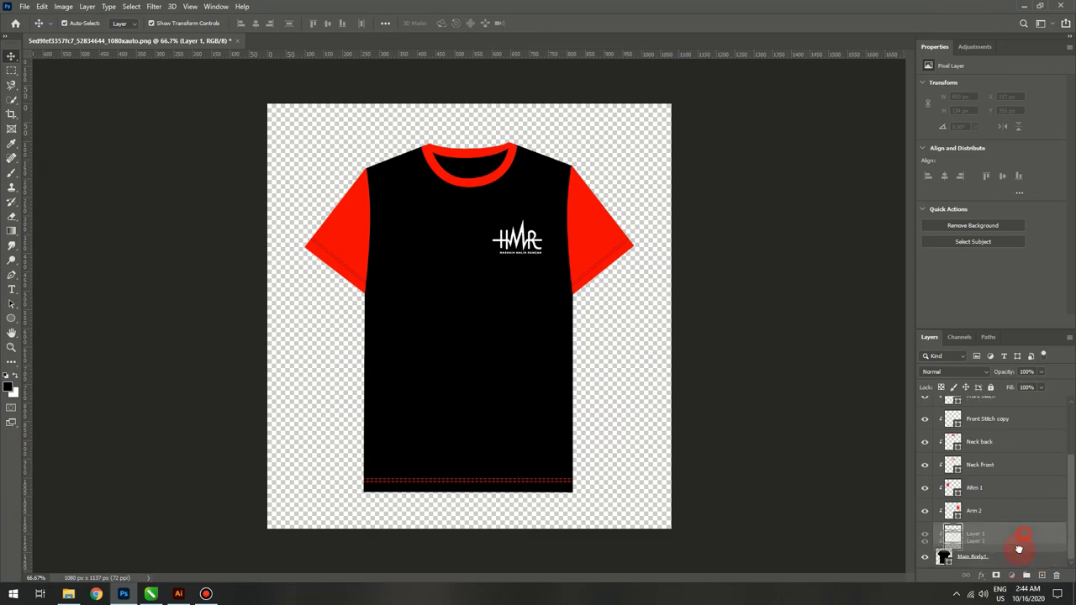
drag(1042, 560, 992, 565)
click(967, 559)
text(Background)
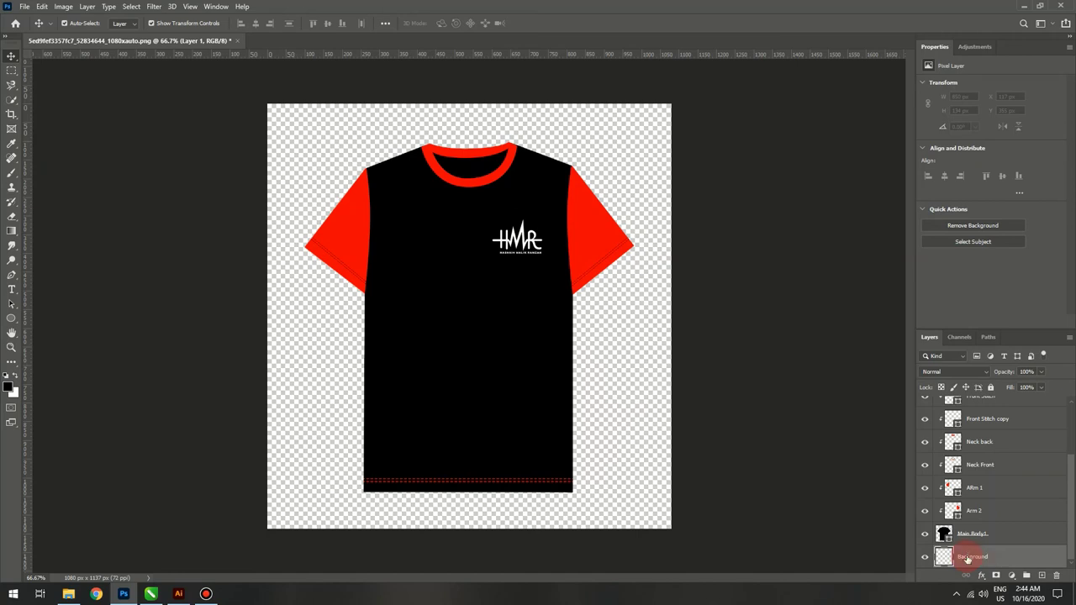
key(Return)
Step: Fill the Background layer with black and restore default black and white colours
key(alt+BackSpace)
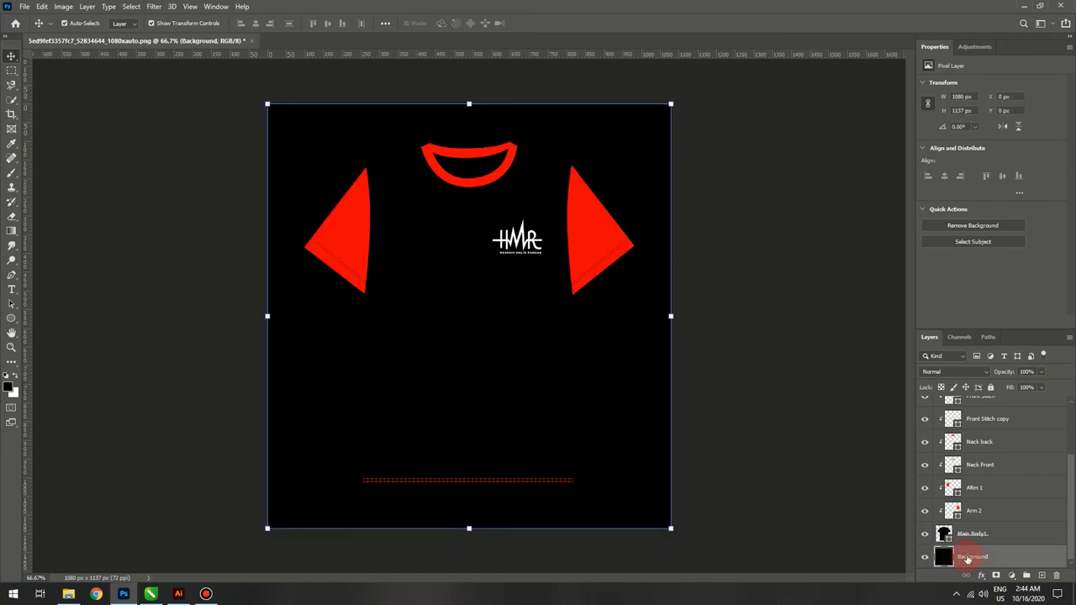
click(737, 411)
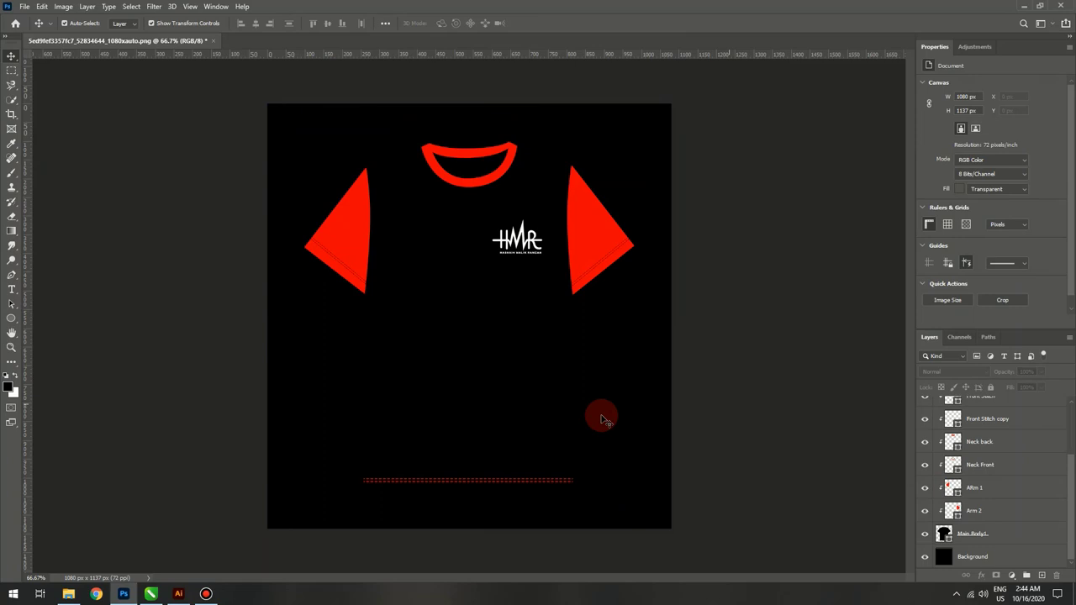
click(2, 402)
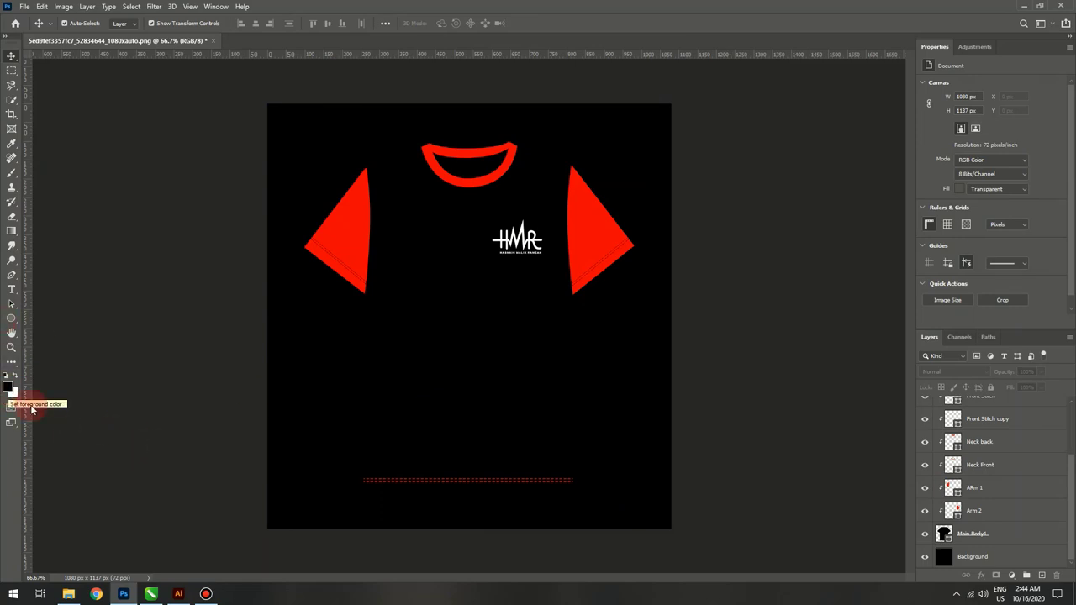
click(1032, 558)
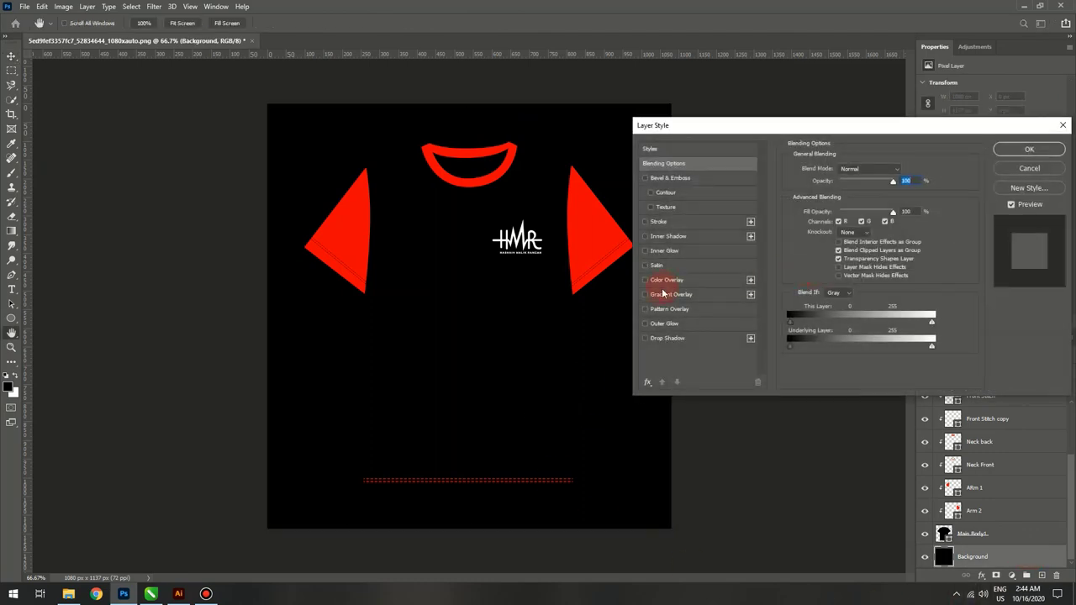
Step: Add a Gradient Overlay to Background and try the Foreground to Background and Black, White presets
click(667, 298)
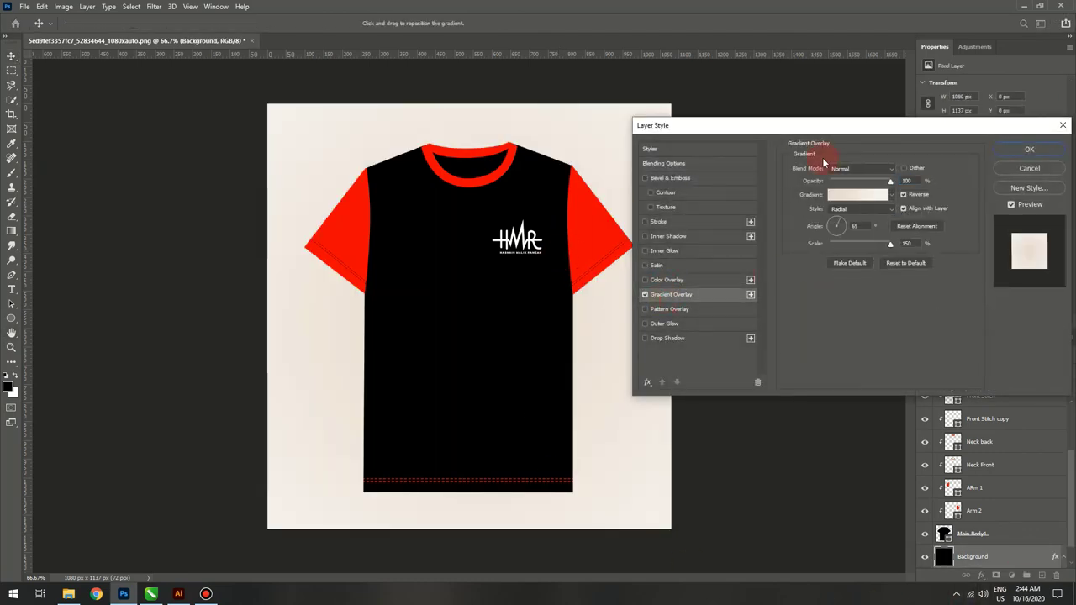
drag(824, 128, 903, 109)
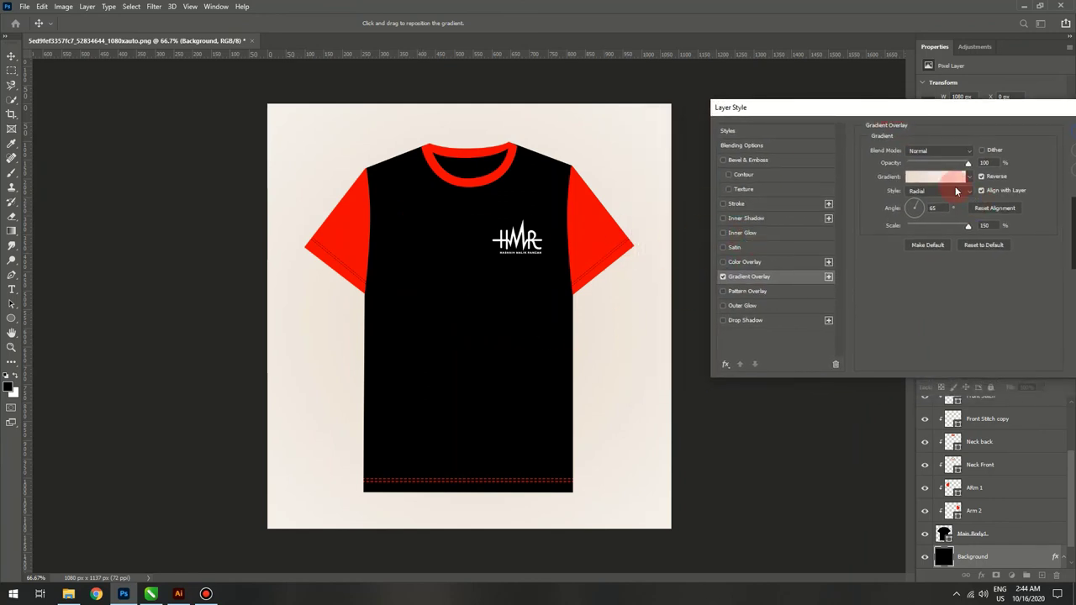
click(930, 177)
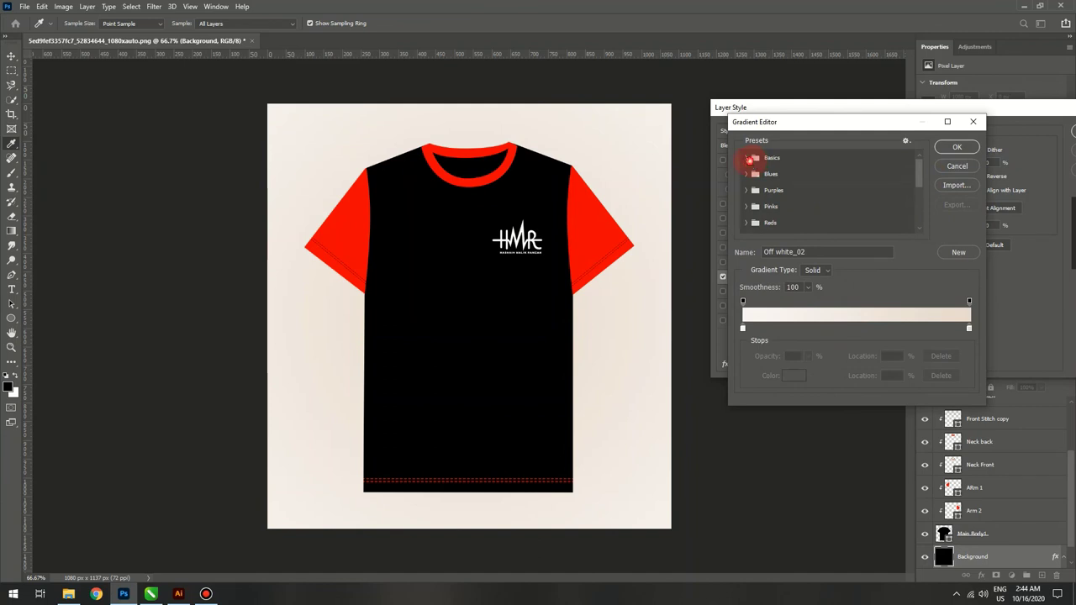
click(748, 159)
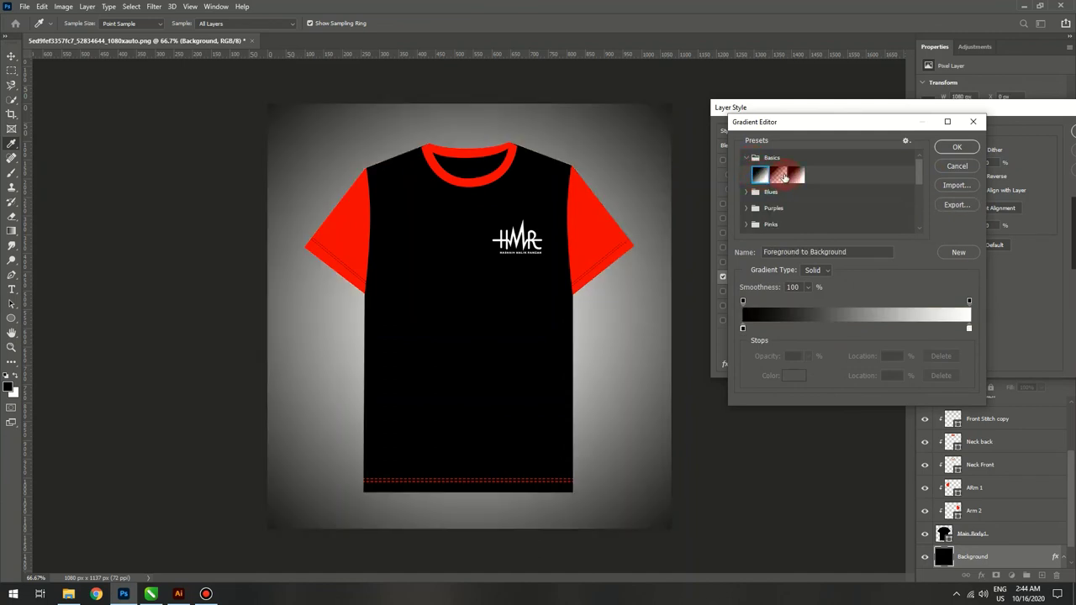
click(782, 174)
Step: Try various red and blue gradient presets, including Red_07
scroll(777, 215, down, 1)
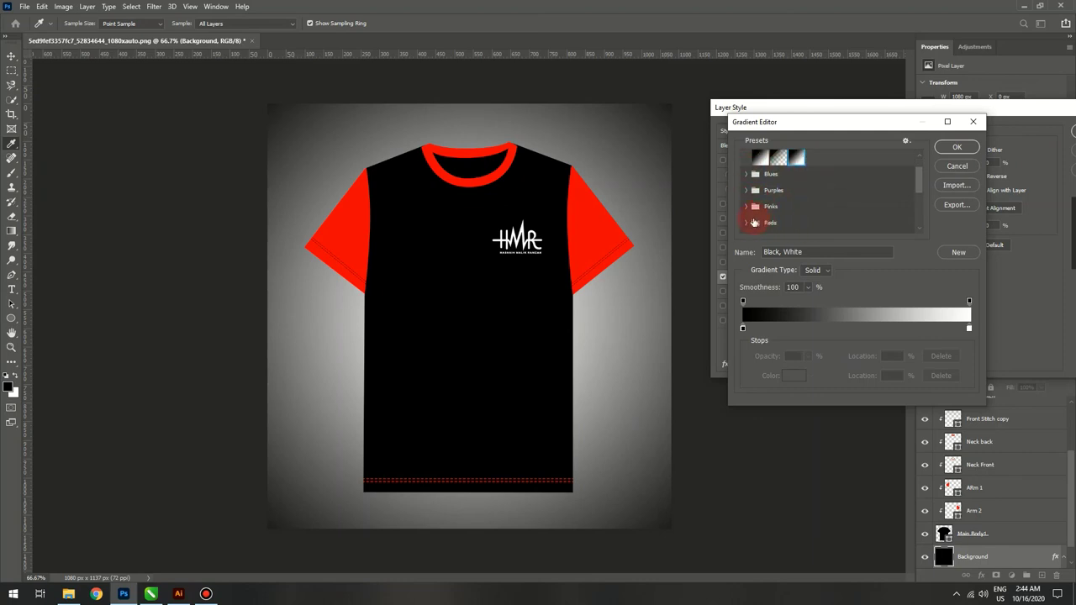
scroll(757, 207, down, 1)
click(754, 206)
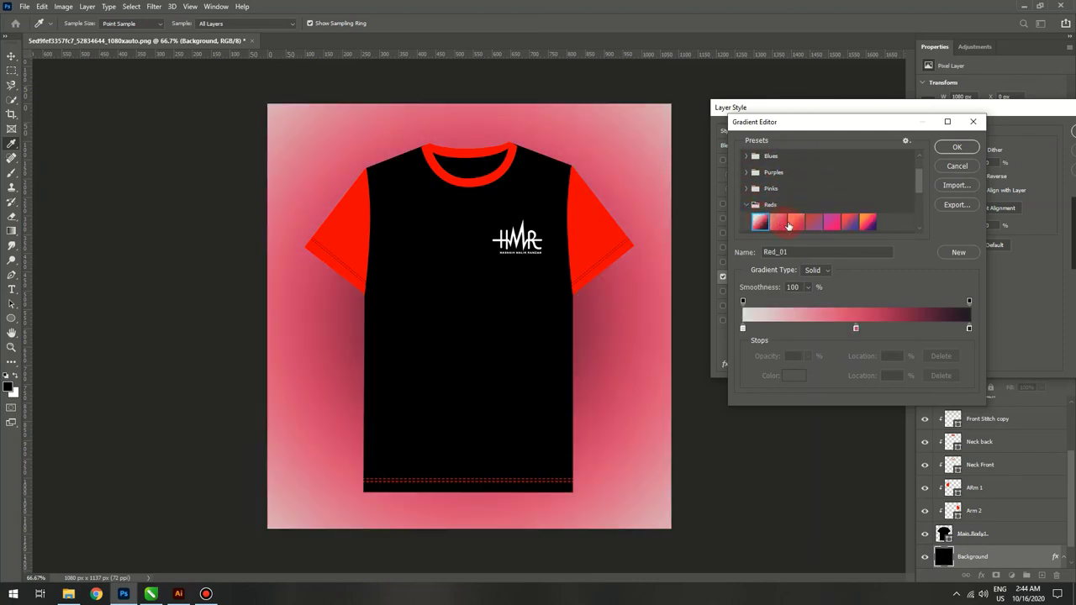
click(804, 222)
click(850, 222)
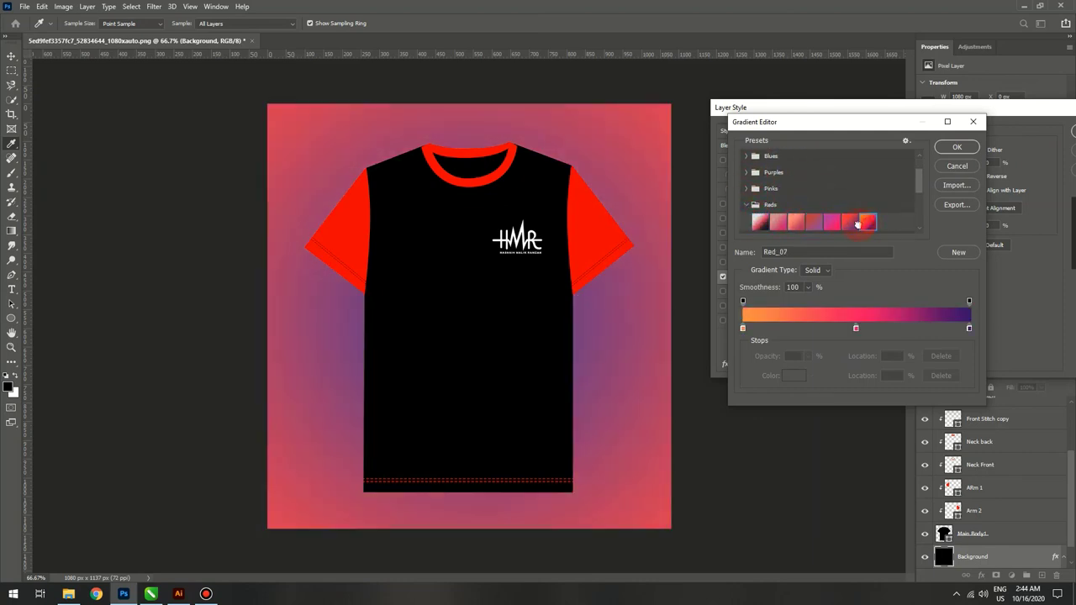
scroll(773, 198, up, 1)
click(747, 174)
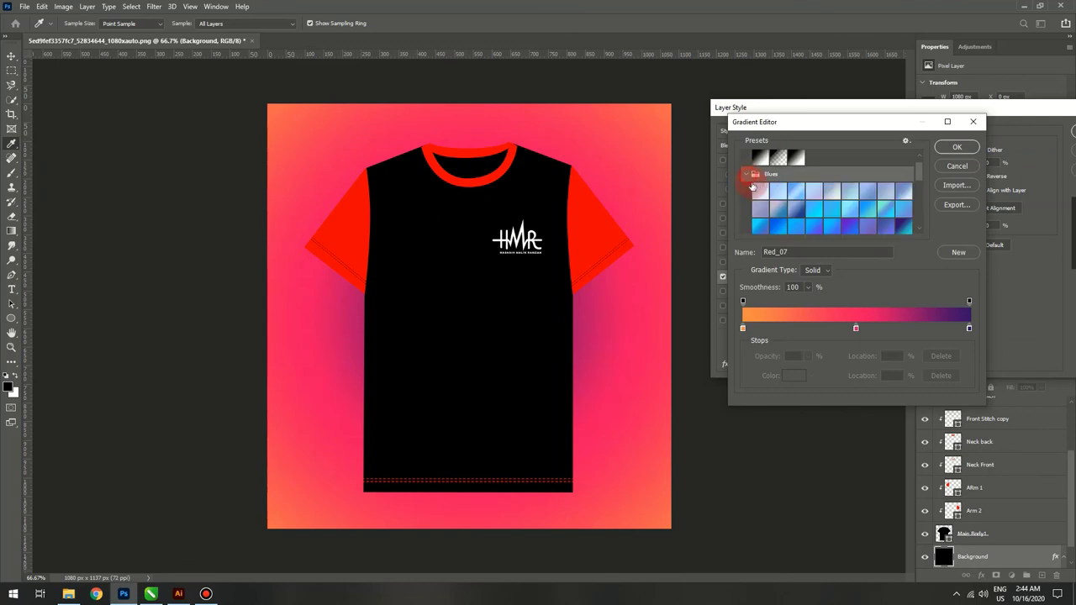
click(760, 191)
click(867, 209)
scroll(807, 201, up, 1)
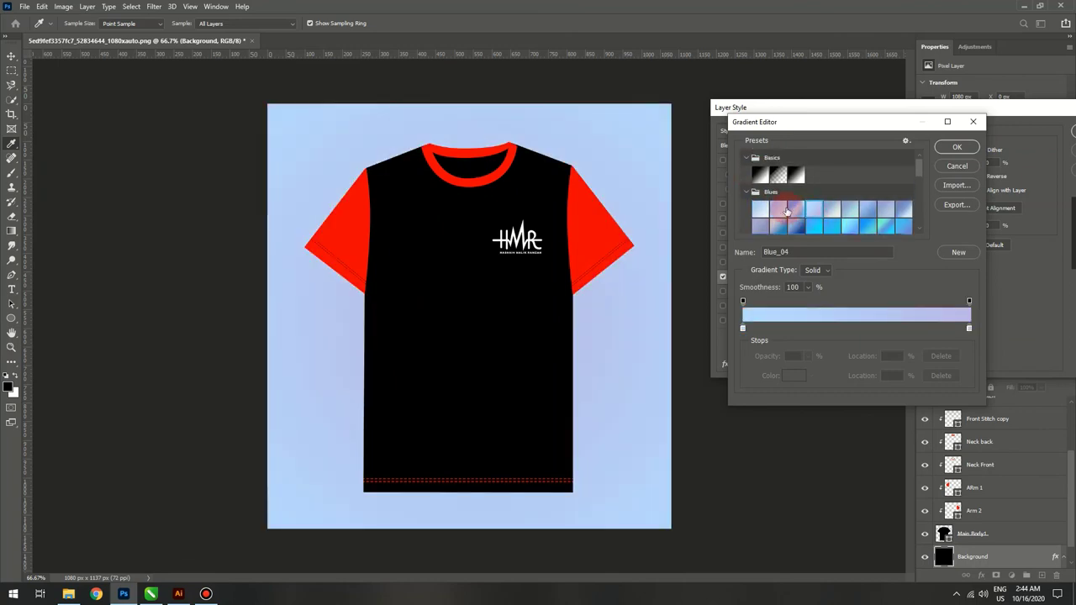
Step: Choose Foreground to Background and apply the reversed radial Gradient Overlay at 150% scale
click(755, 175)
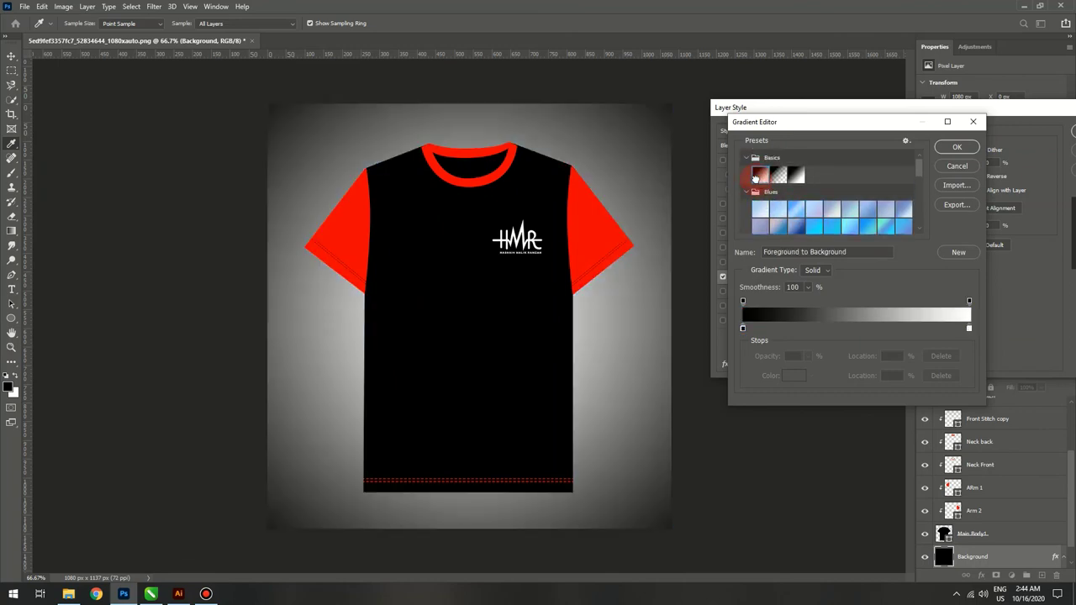
click(957, 148)
drag(1011, 108, 912, 112)
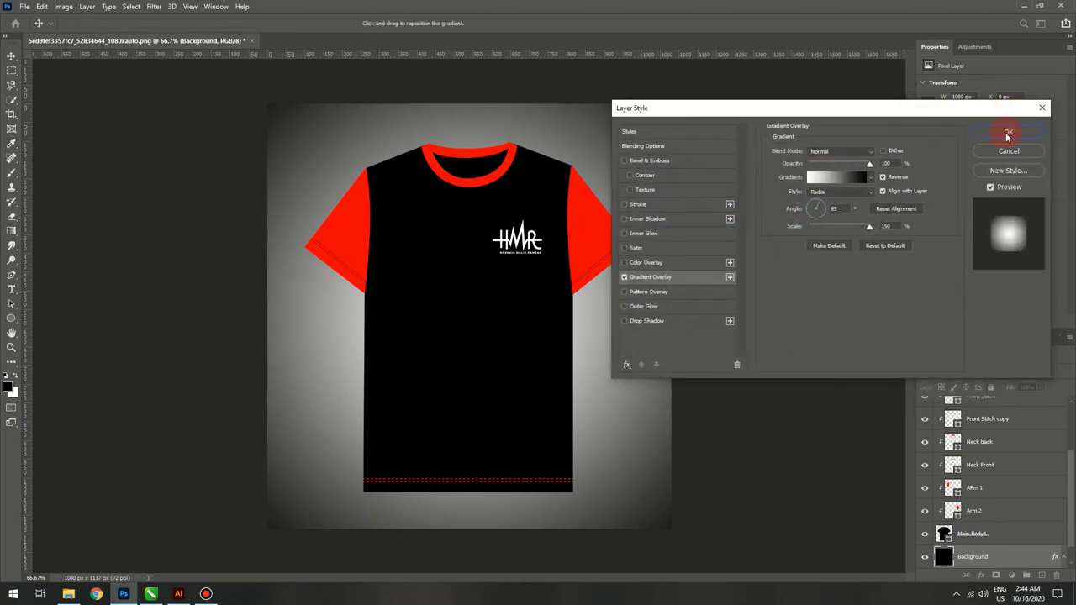
click(1017, 132)
click(777, 335)
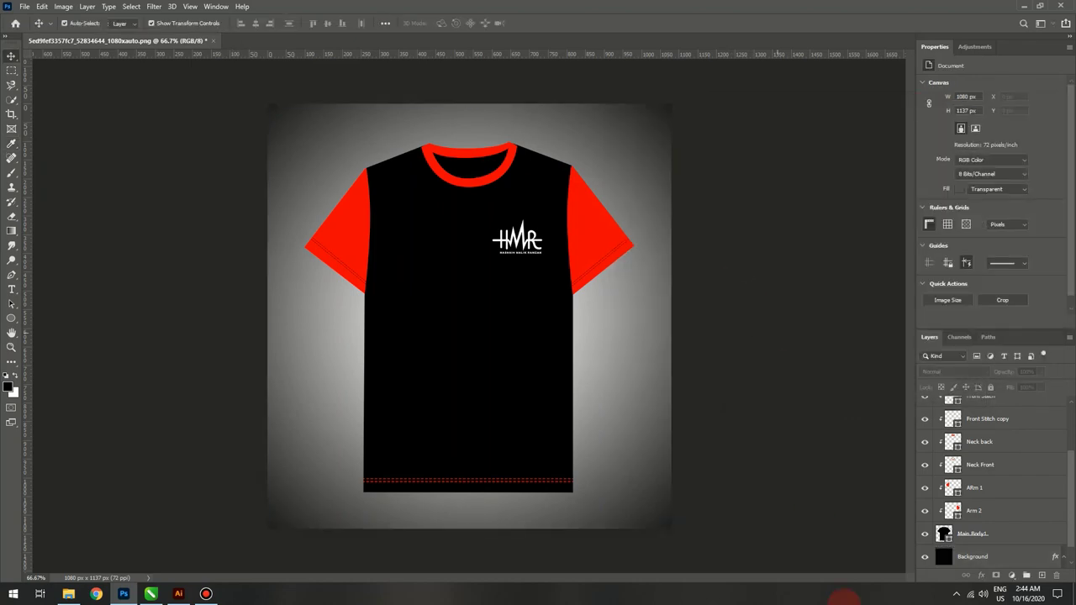